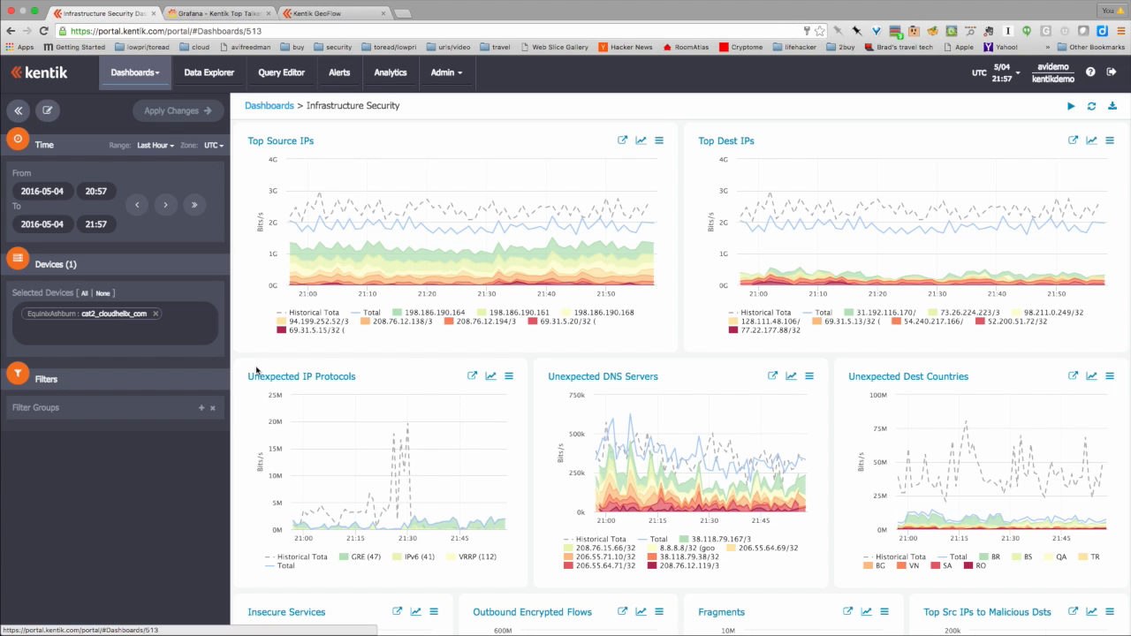
Review the Infrastructure Security dashboard's panels and open Top Src IPs to Malicious Dsts in Data Explorer.
key(super+plus)
key(super+plus)
key(super+plus)
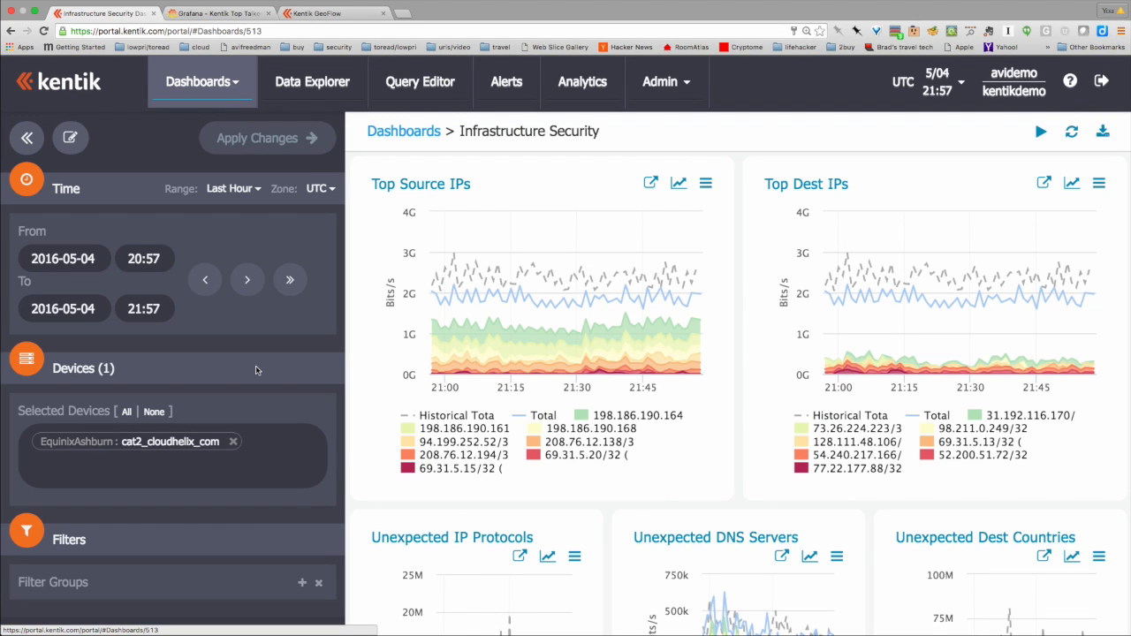
key(super+minus)
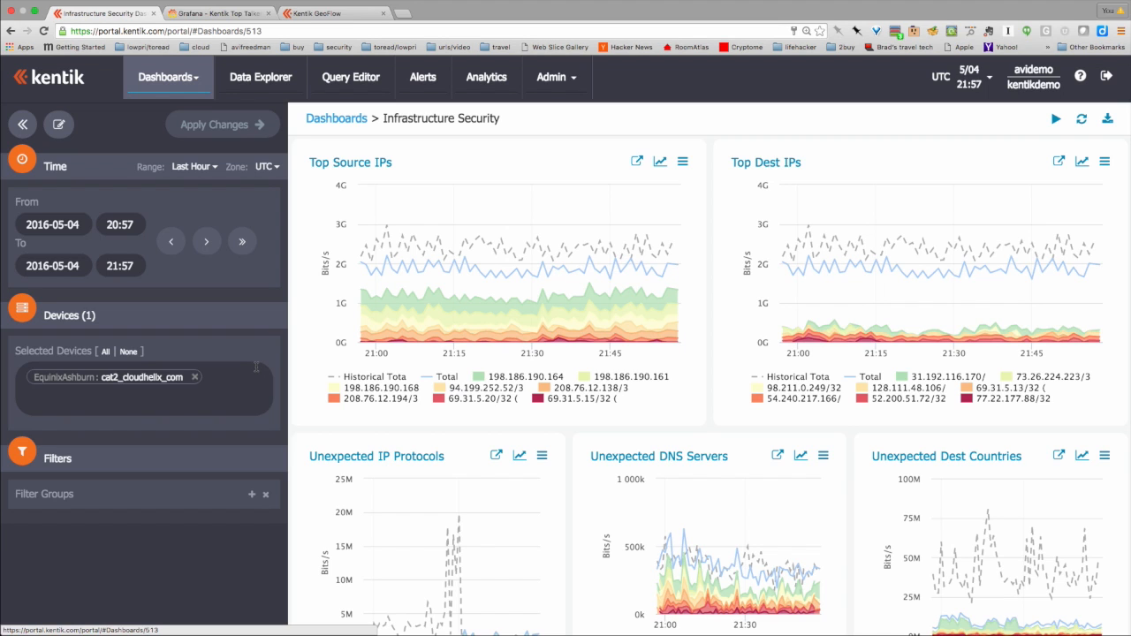
scroll(477, 575, down, 5)
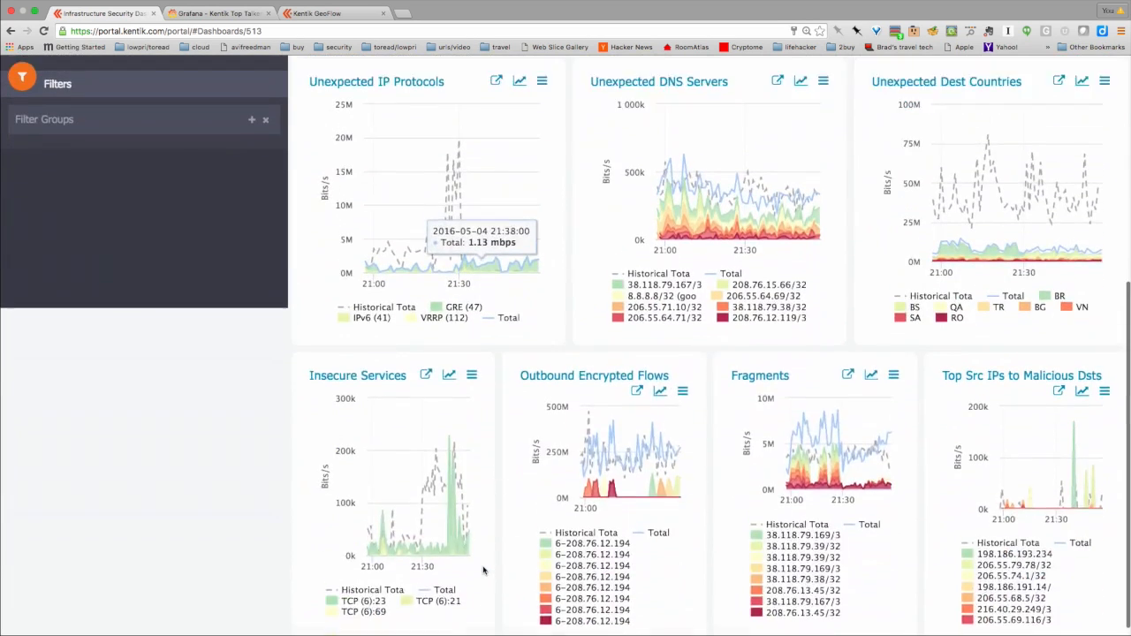
scroll(483, 571, up, 1)
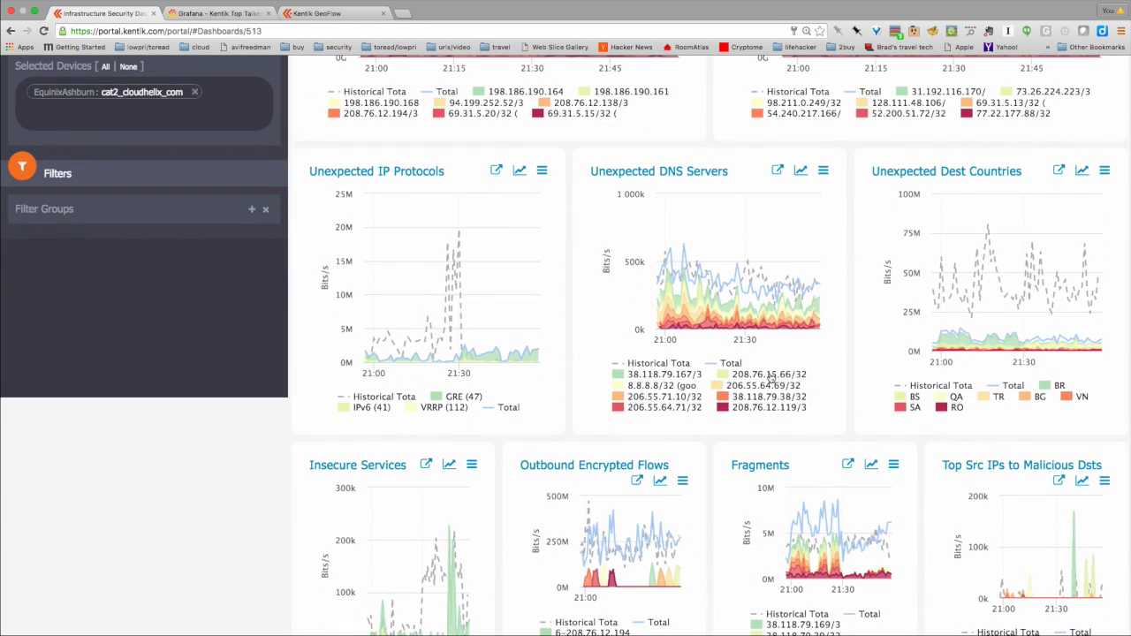
scroll(771, 379, down, 1)
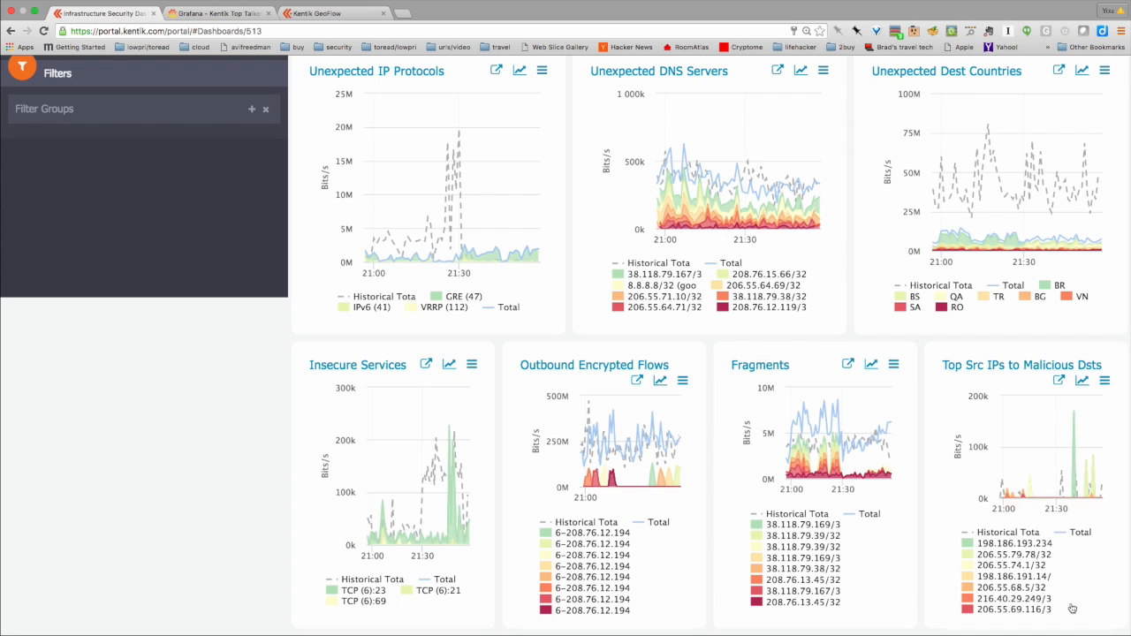
click(1031, 365)
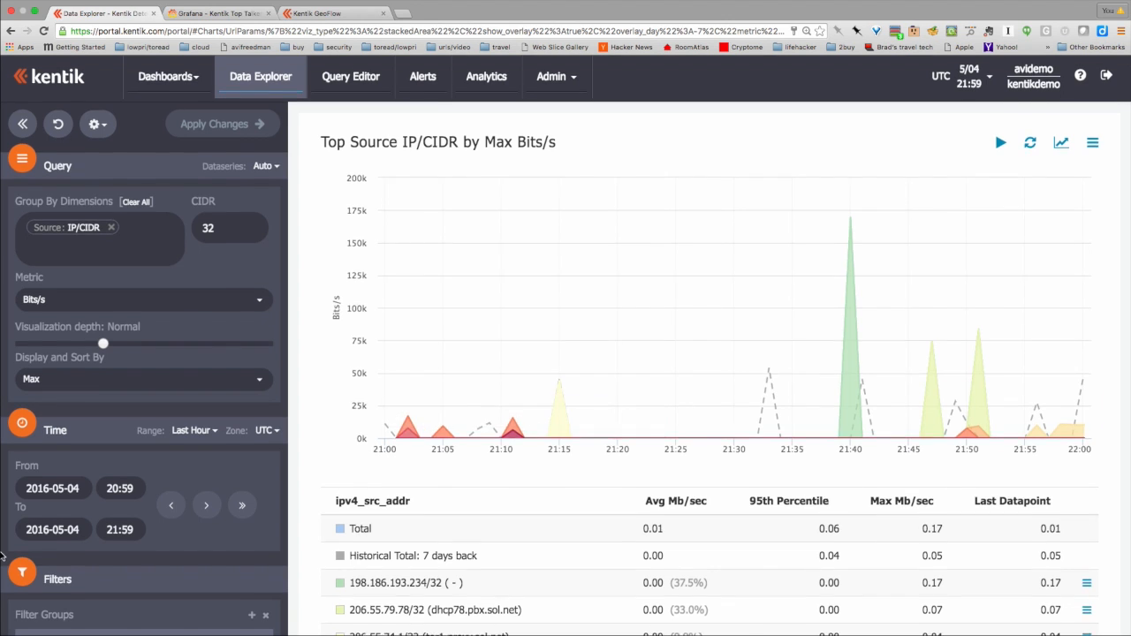
Examine the query's grouping, time range, filter group, selectable devices and display settings for the malicious-destinations chart.
scroll(183, 446, down, 5)
click(231, 490)
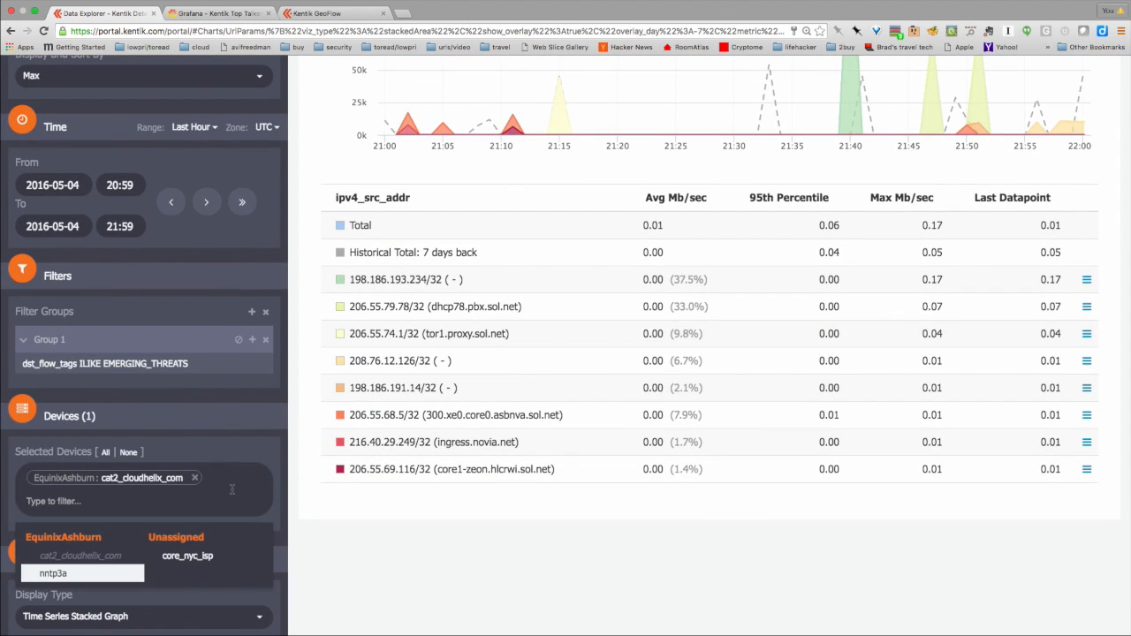
key(super+plus)
scroll(227, 448, up, 5)
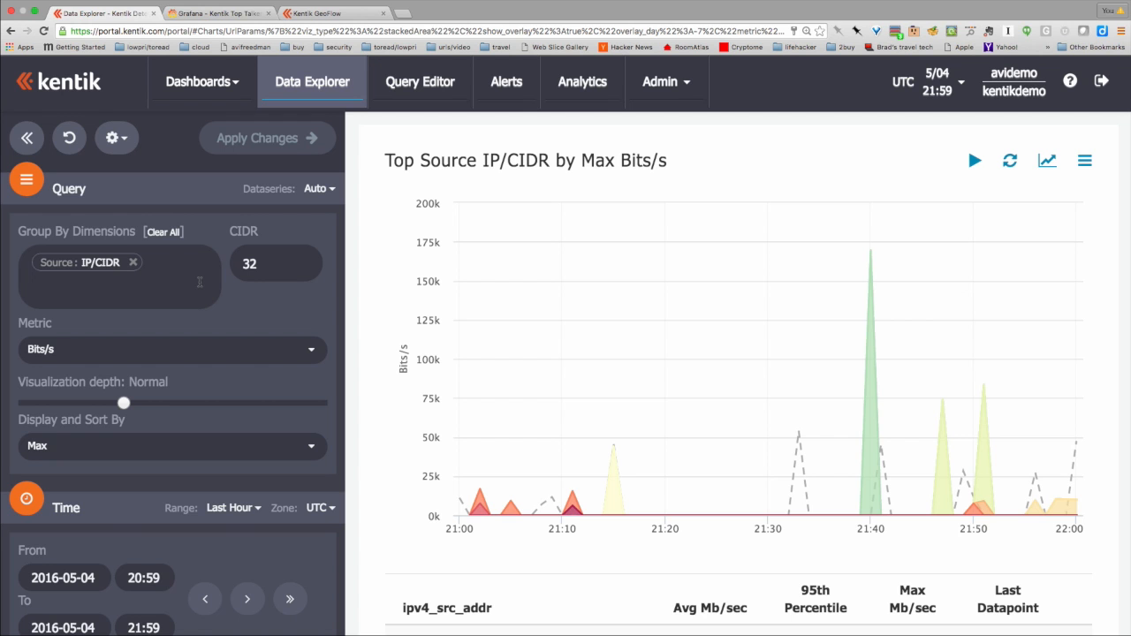
scroll(210, 472, down, 6)
click(209, 469)
scroll(210, 469, down, 1)
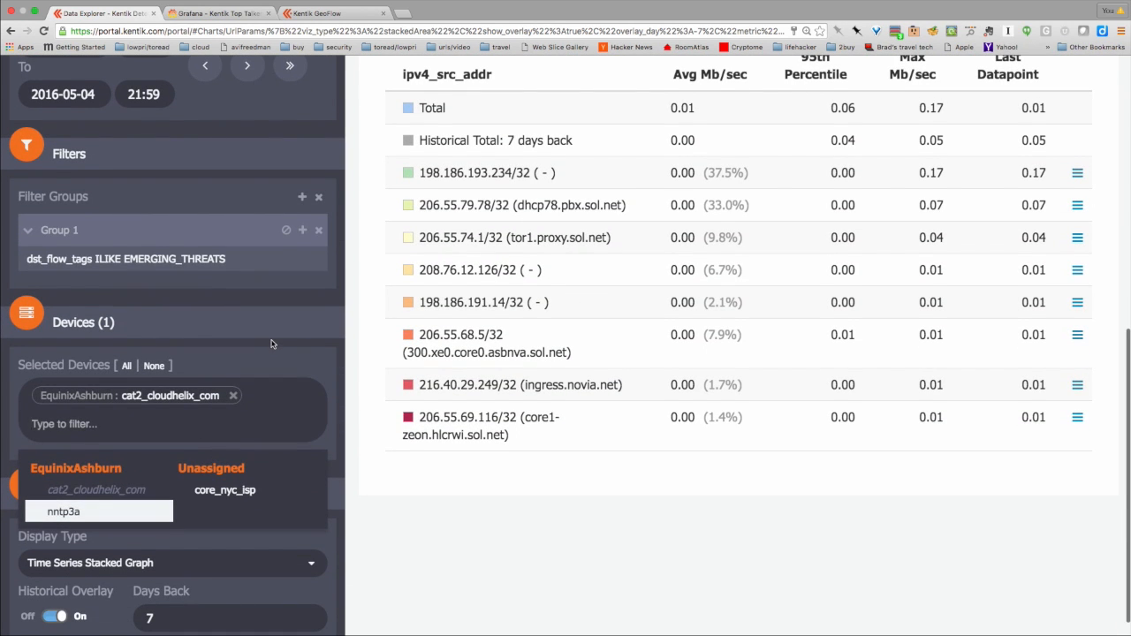
click(272, 344)
scroll(272, 344, down, 1)
scroll(272, 344, up, 5)
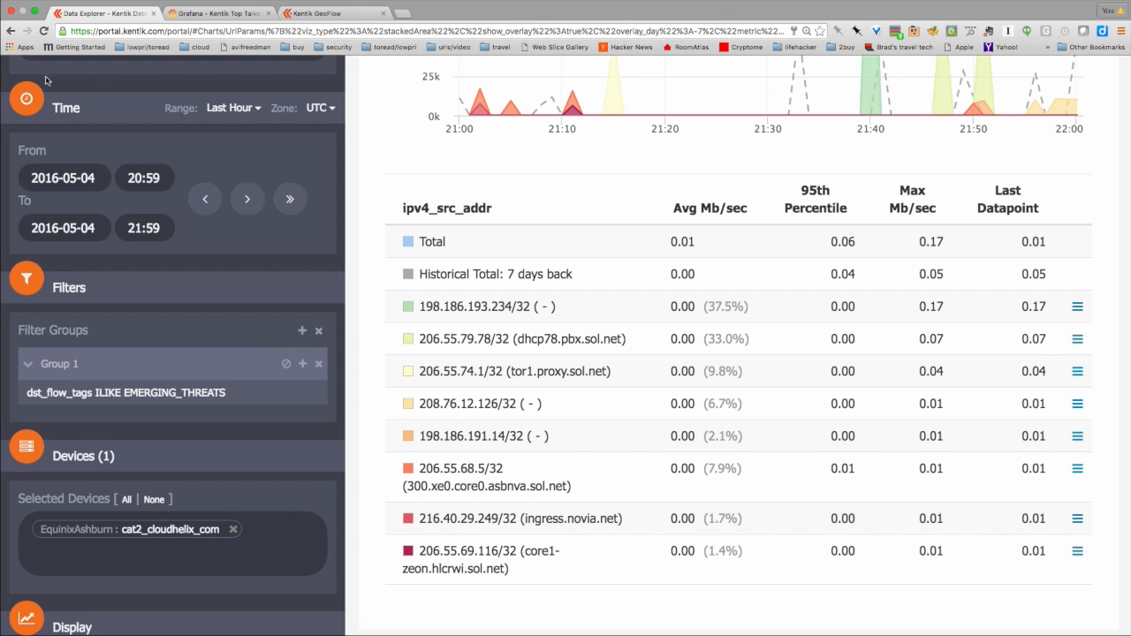
Go to the Dest ASN By Market dashboard and open its Northwest panel in Data Explorer.
click(10, 31)
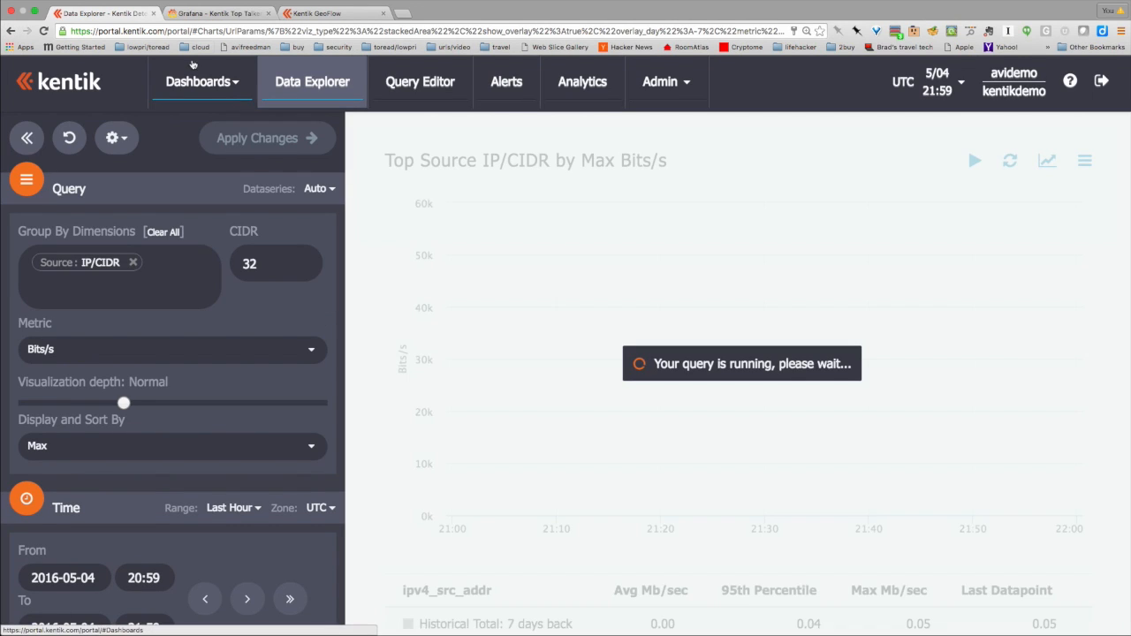
mouse_move(202, 108)
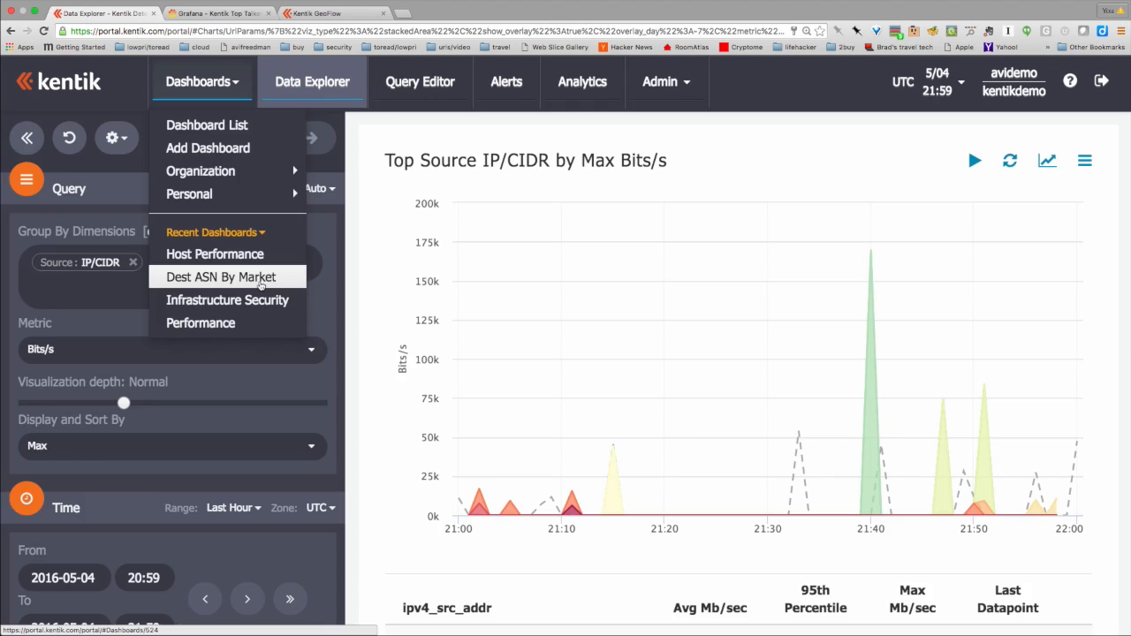
click(253, 276)
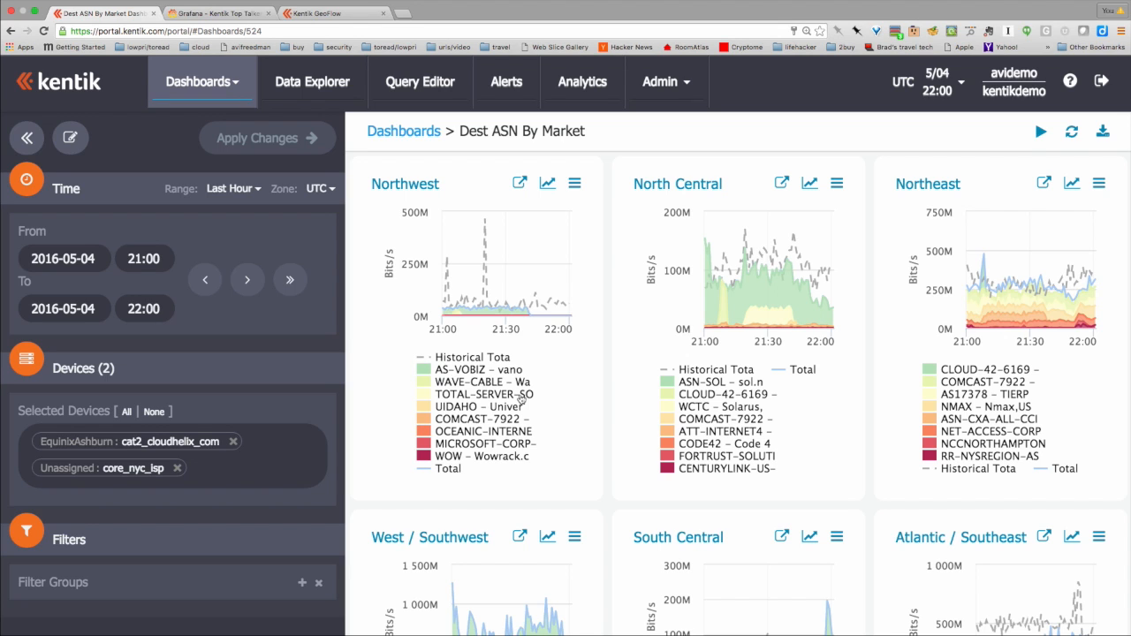
click(396, 185)
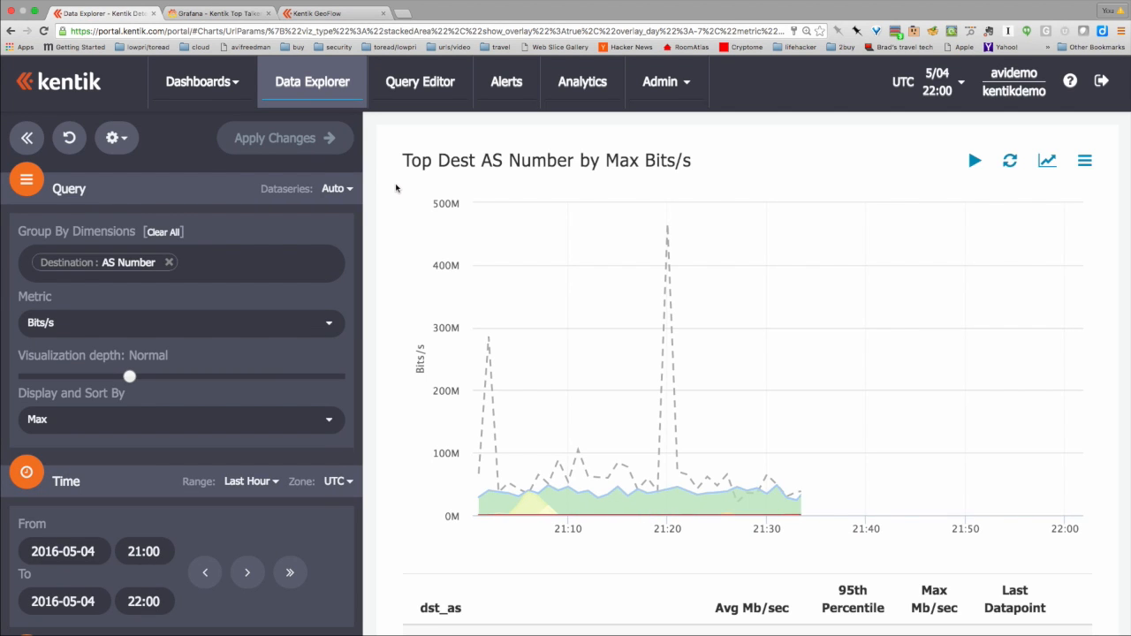
Replace the Destination AS Number grouping with Destination City and run the updated query.
key(super+minus)
key(super+minus)
scroll(608, 398, down, 5)
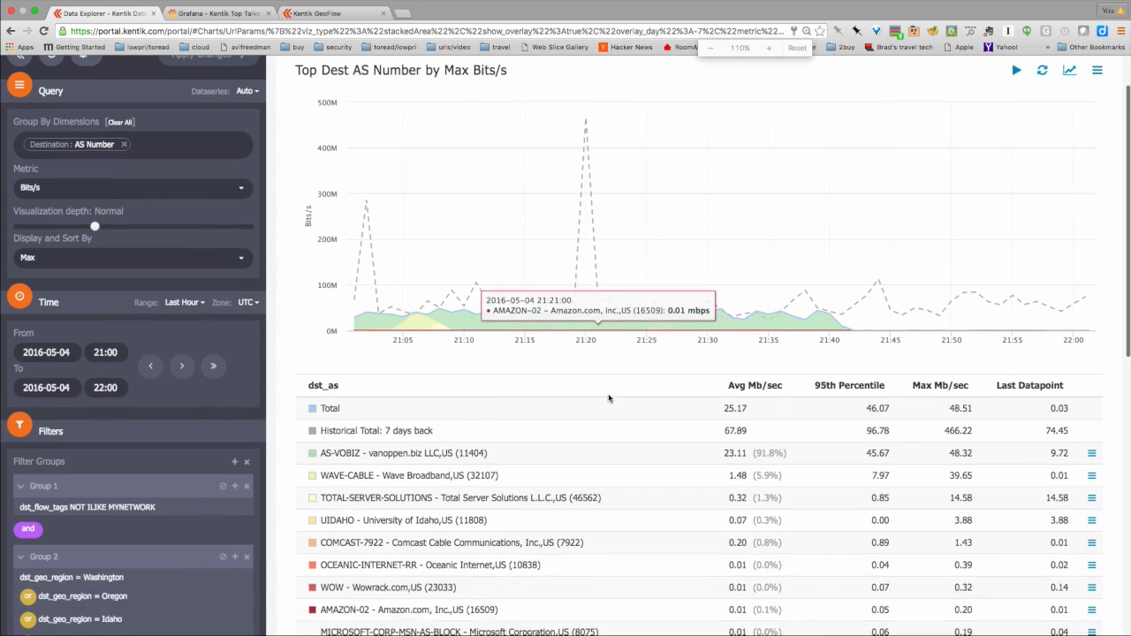
scroll(608, 398, up, 3)
scroll(608, 398, down, 1)
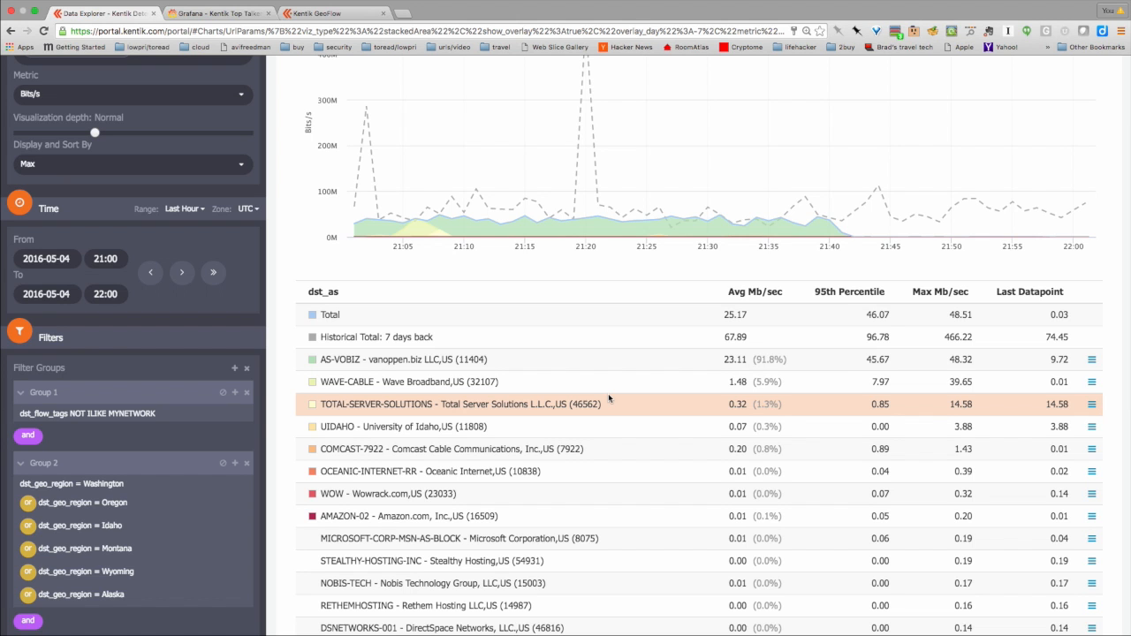
scroll(608, 398, up, 3)
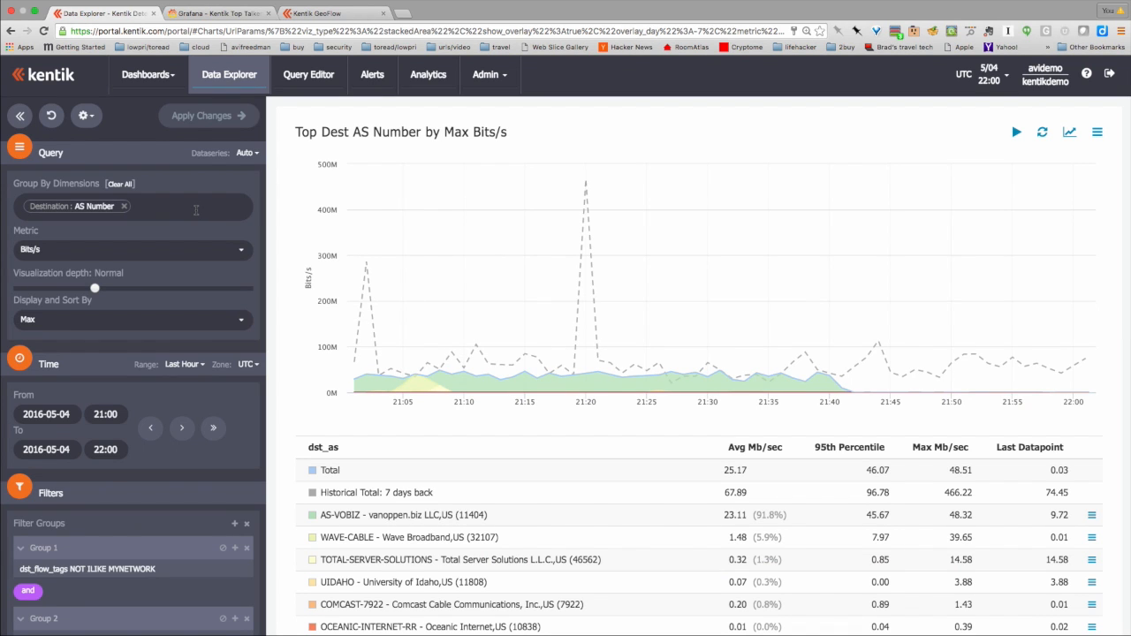
click(124, 205)
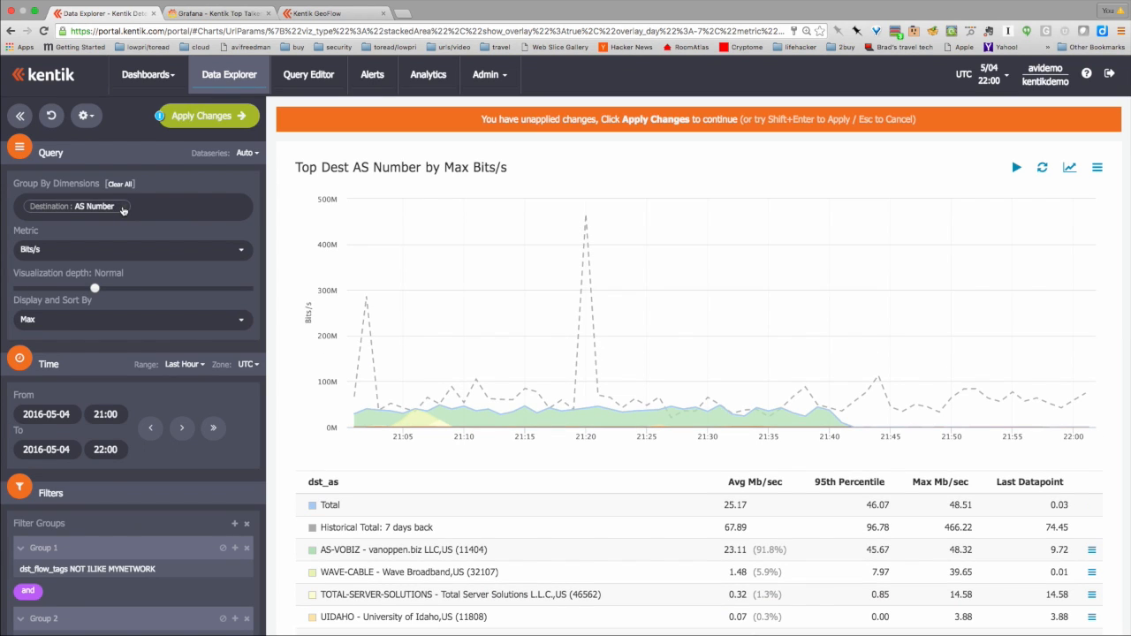
click(133, 208)
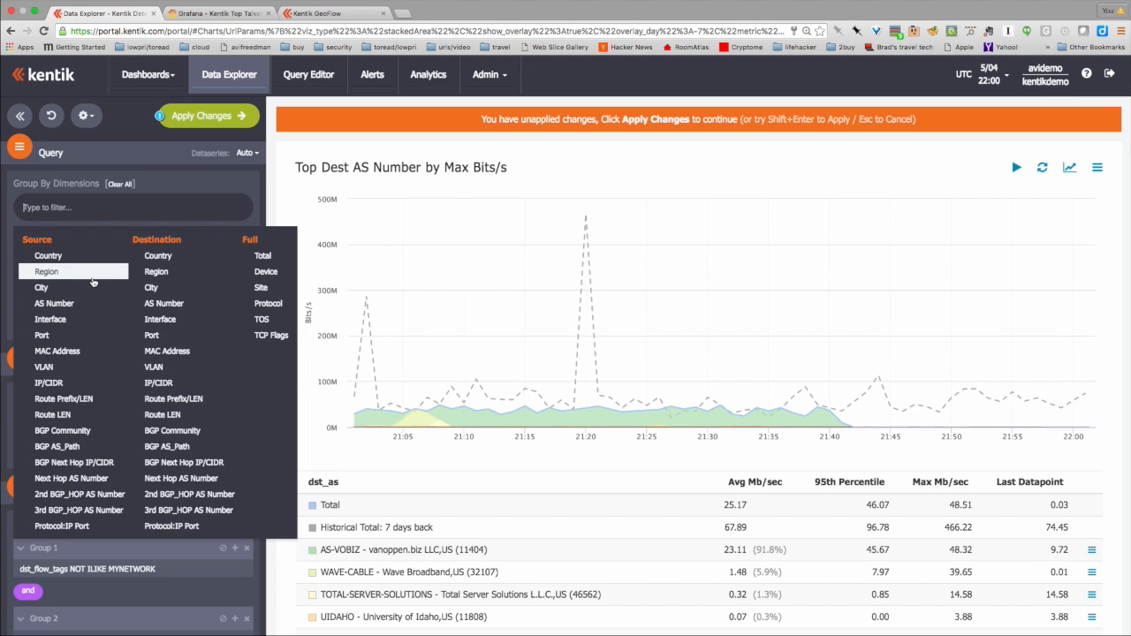
click(170, 287)
click(216, 121)
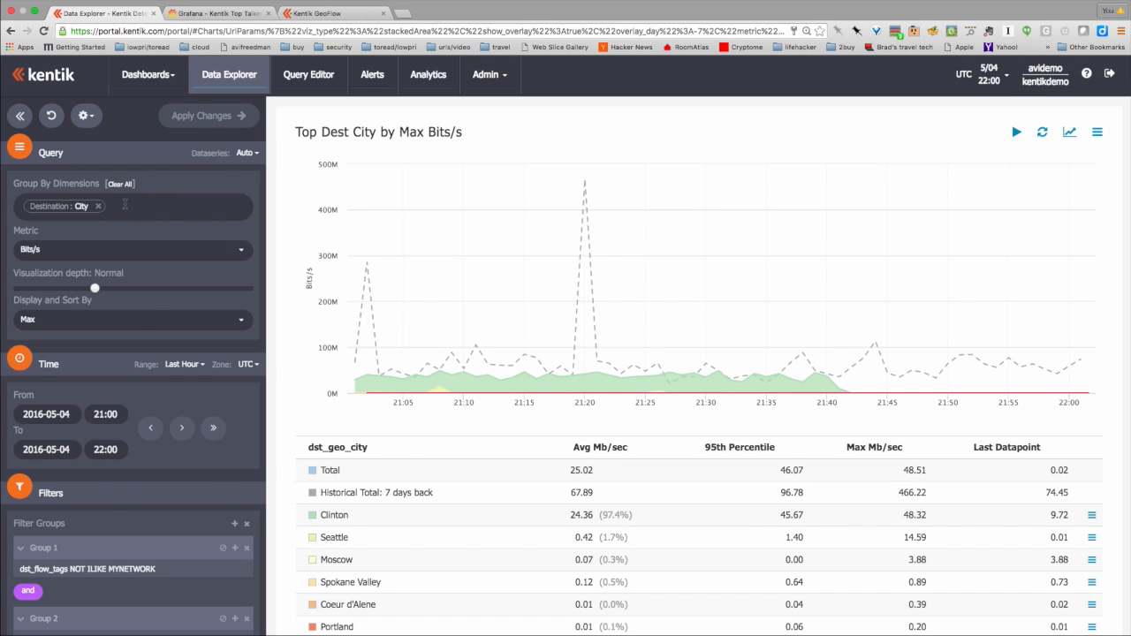
Add Source IP/CIDR and Destination AS Number to the grouping, ordered ahead of Destination City.
click(126, 204)
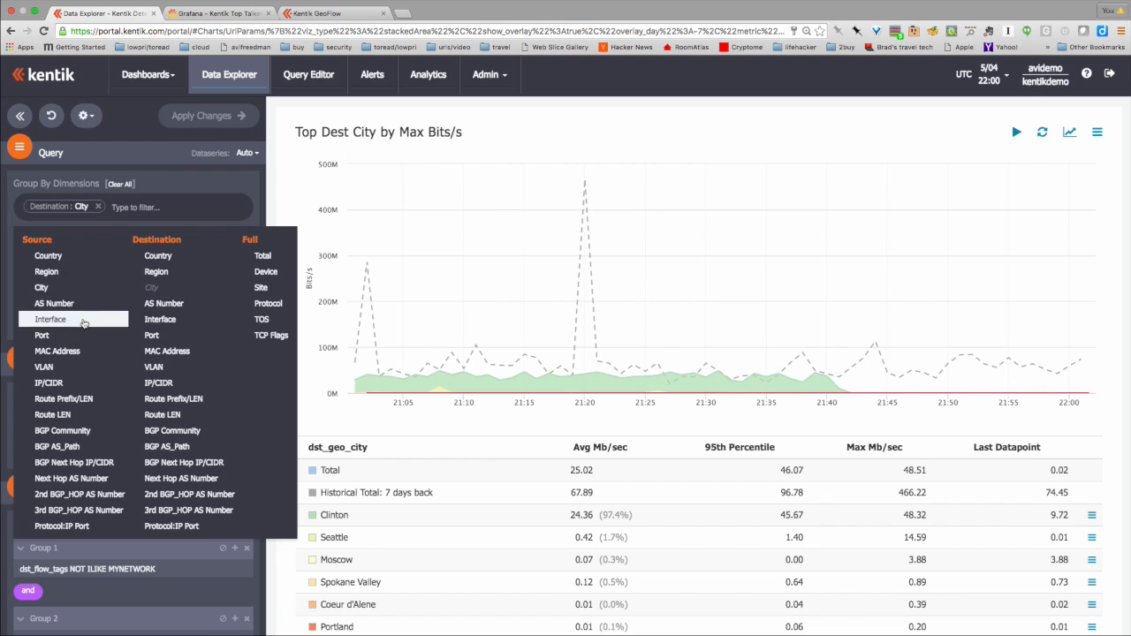
click(75, 383)
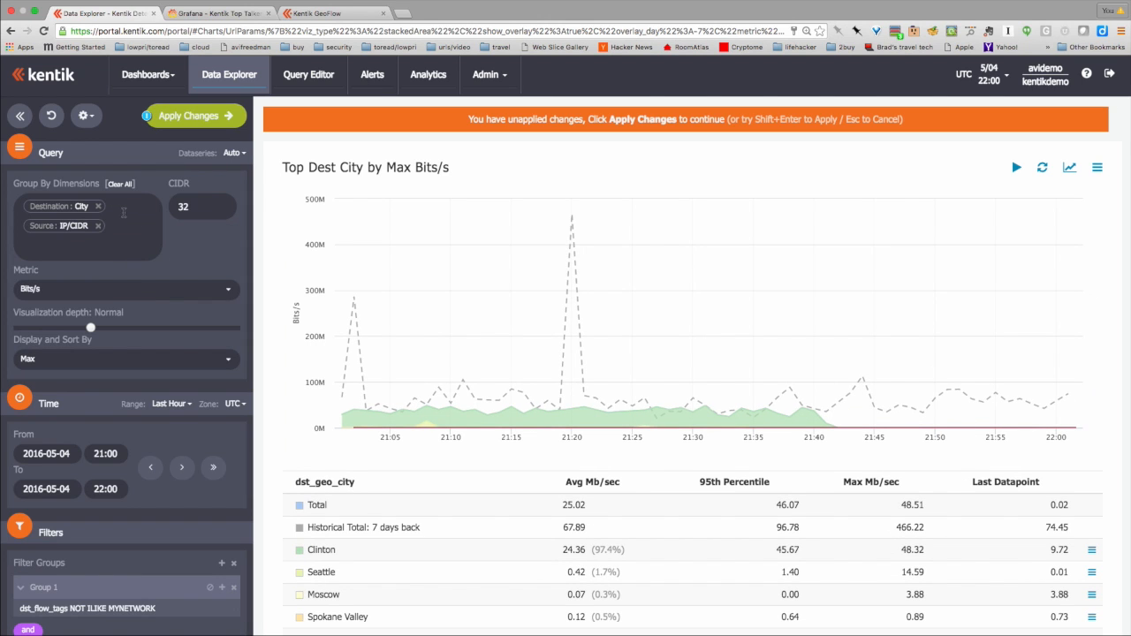
drag(61, 206, 94, 232)
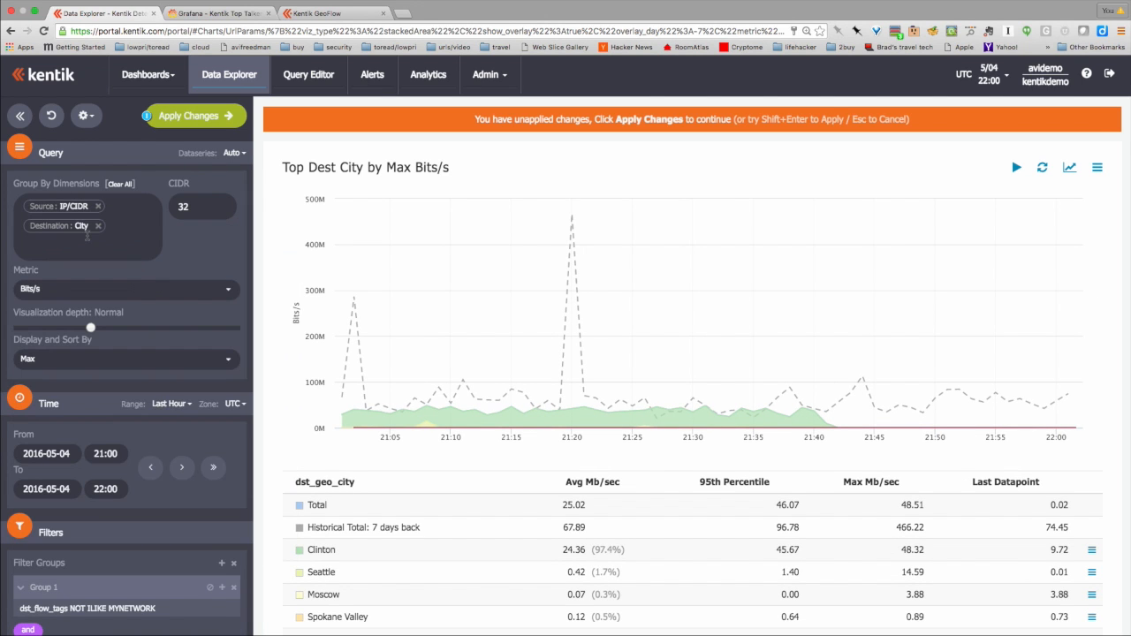
click(115, 212)
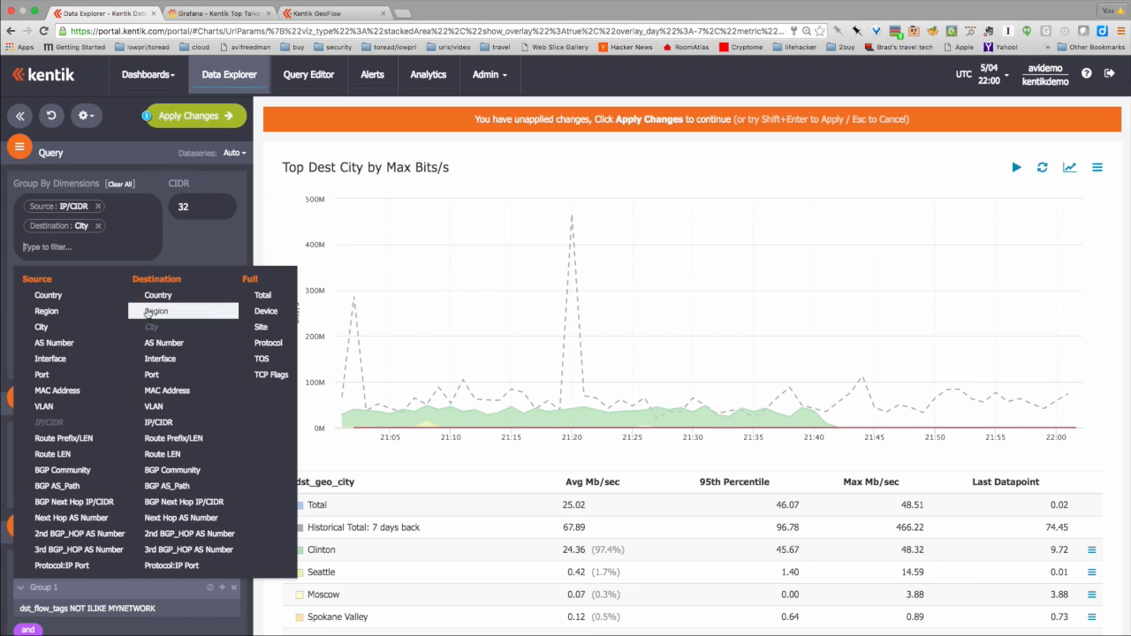
click(157, 343)
drag(74, 228, 85, 256)
Set the query's display type to Sankey Flow Diagram (Beta).
scroll(86, 256, down, 10)
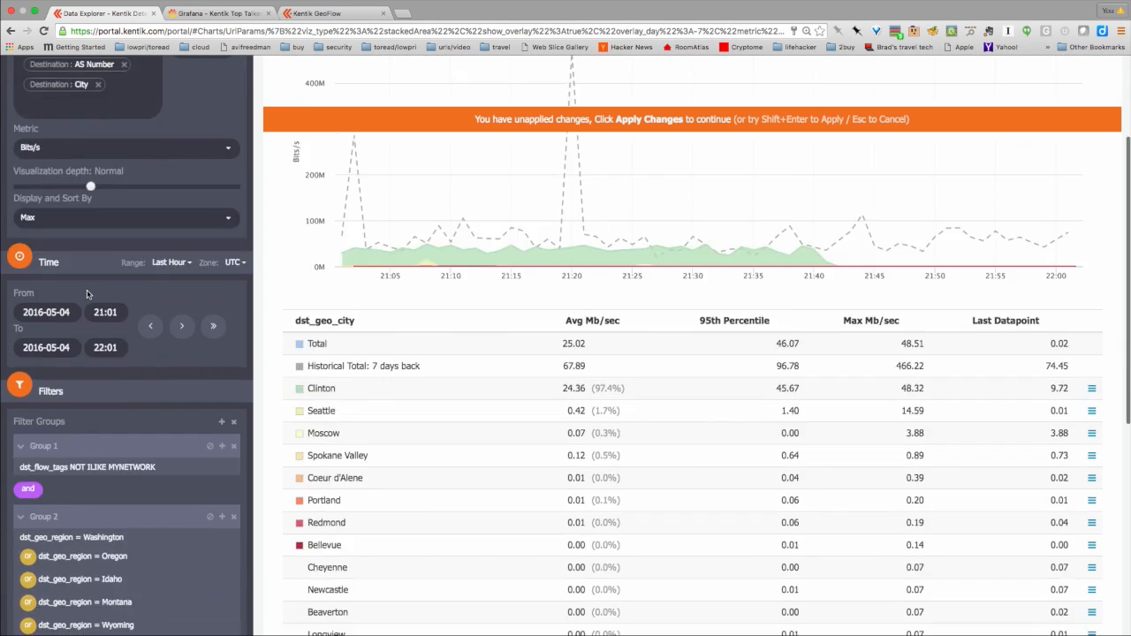
click(89, 572)
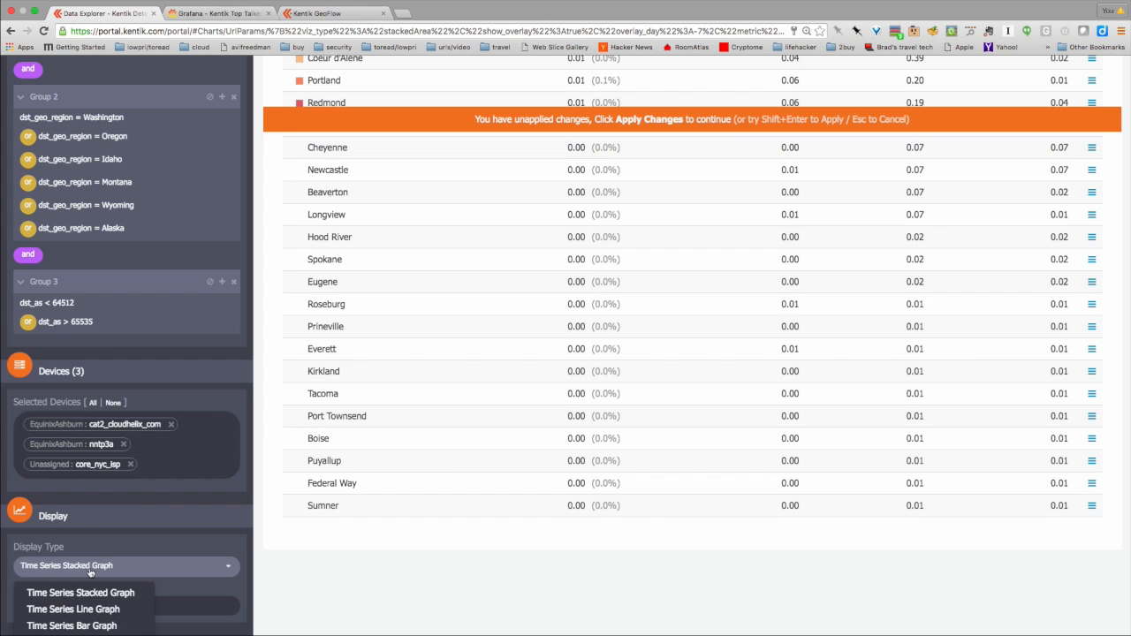
scroll(80, 608, down, 1)
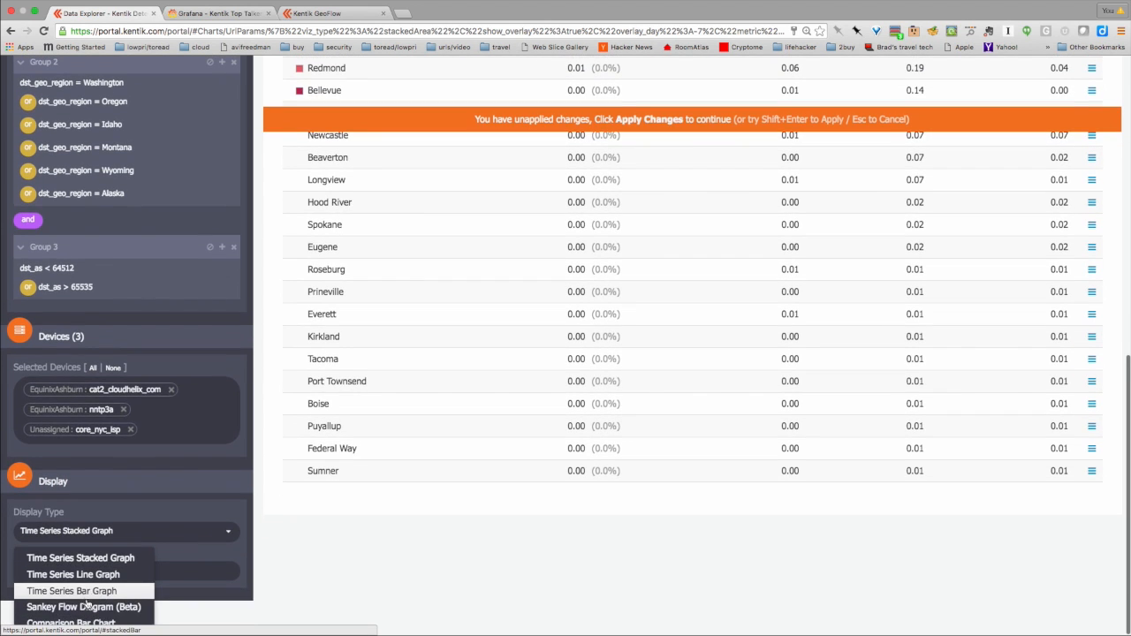
click(84, 603)
Examine the flow-tag, destination-region and AS-number conditions in the query's three filter groups.
scroll(97, 283, up, 3)
scroll(97, 282, up, 1)
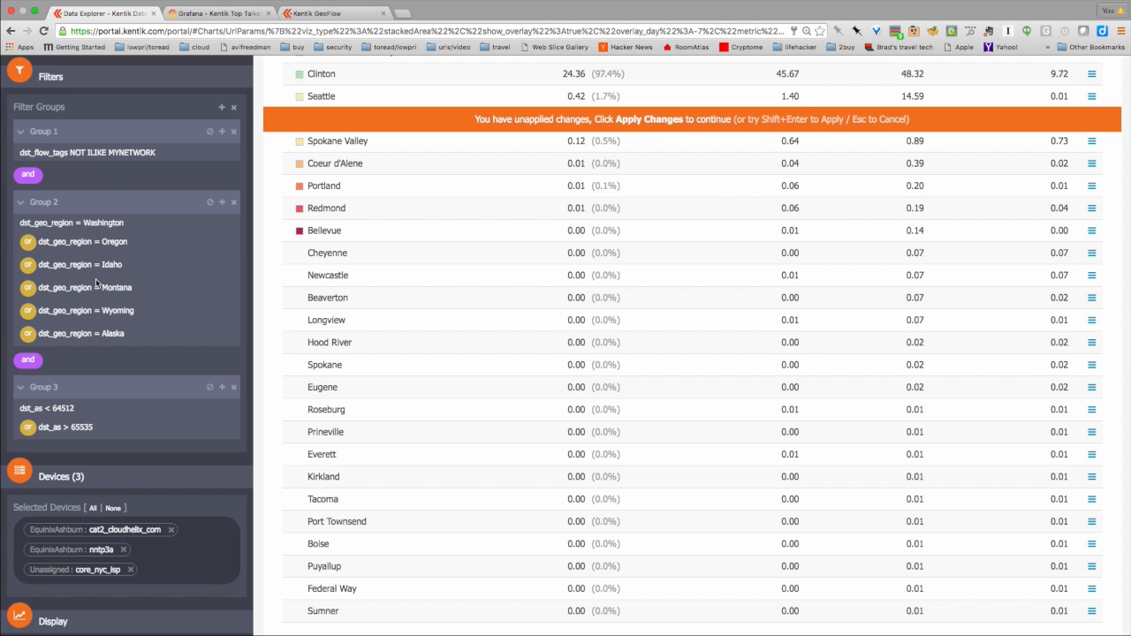
key(ctrl+plus)
key(ctrl+plus)
key(ctrl+plus)
key(ctrl+plus)
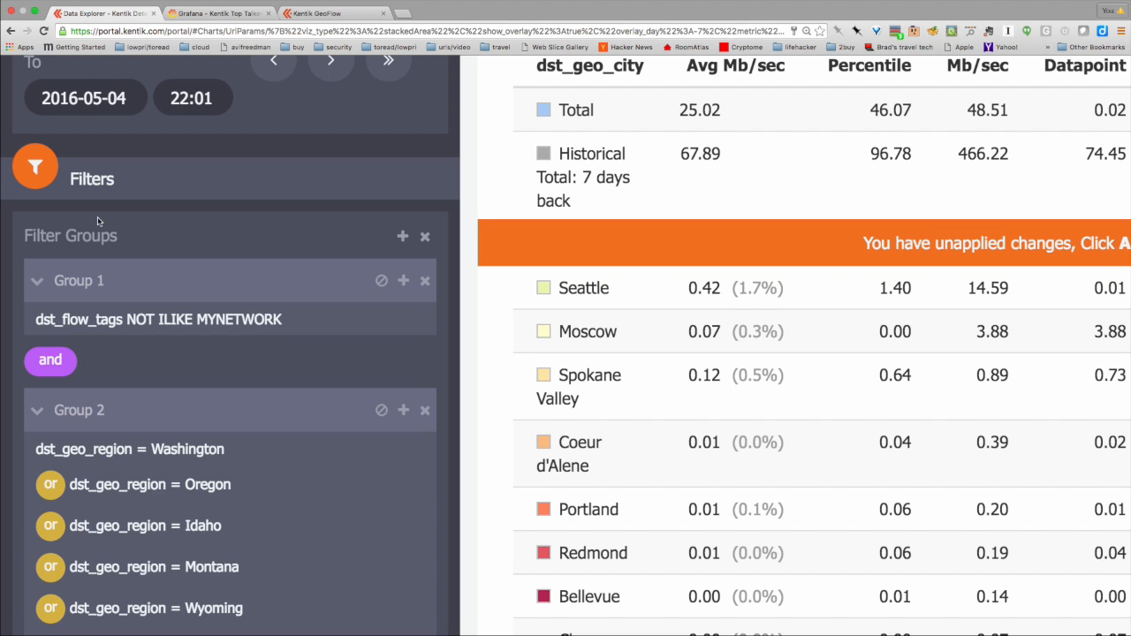
key(super+minus)
key(super+minus)
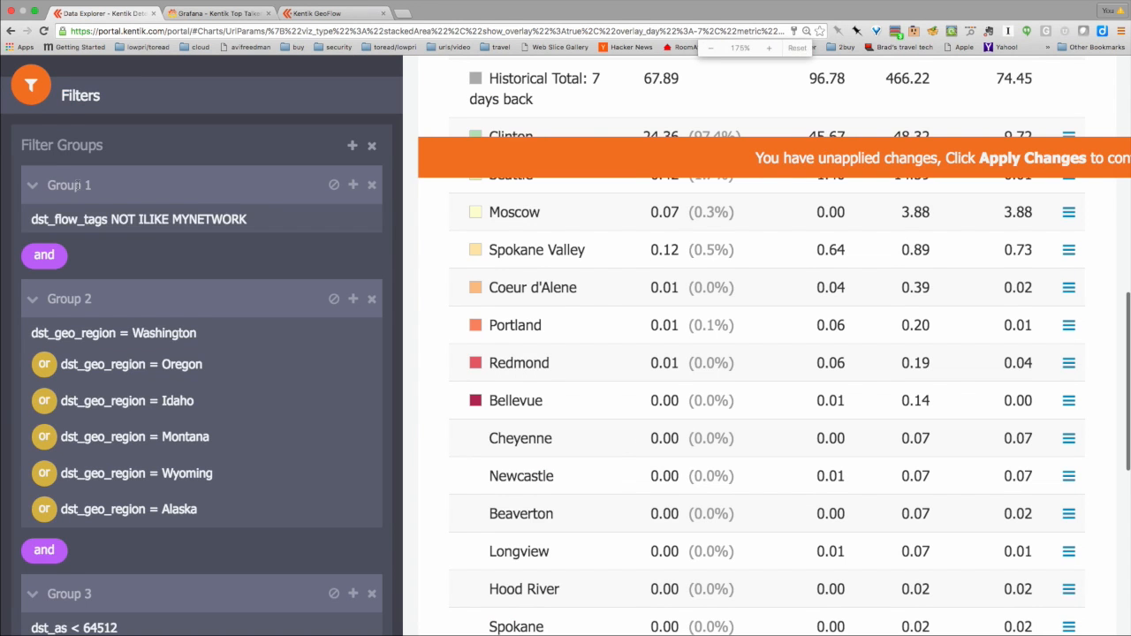
key(super+minus)
key(super+minus)
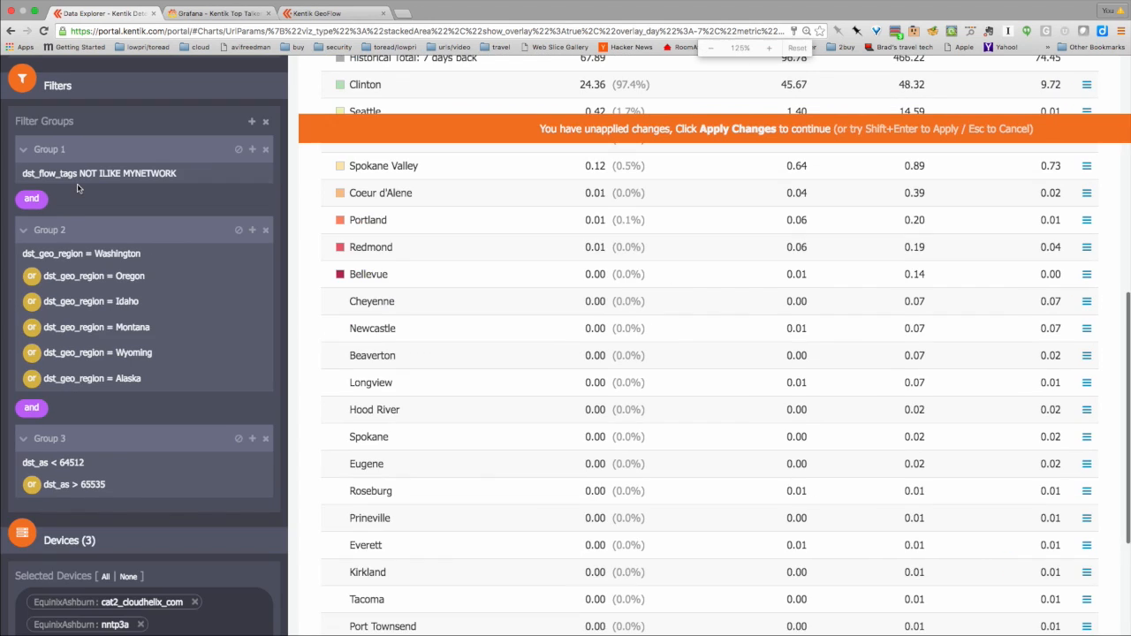
scroll(77, 188, down, 1)
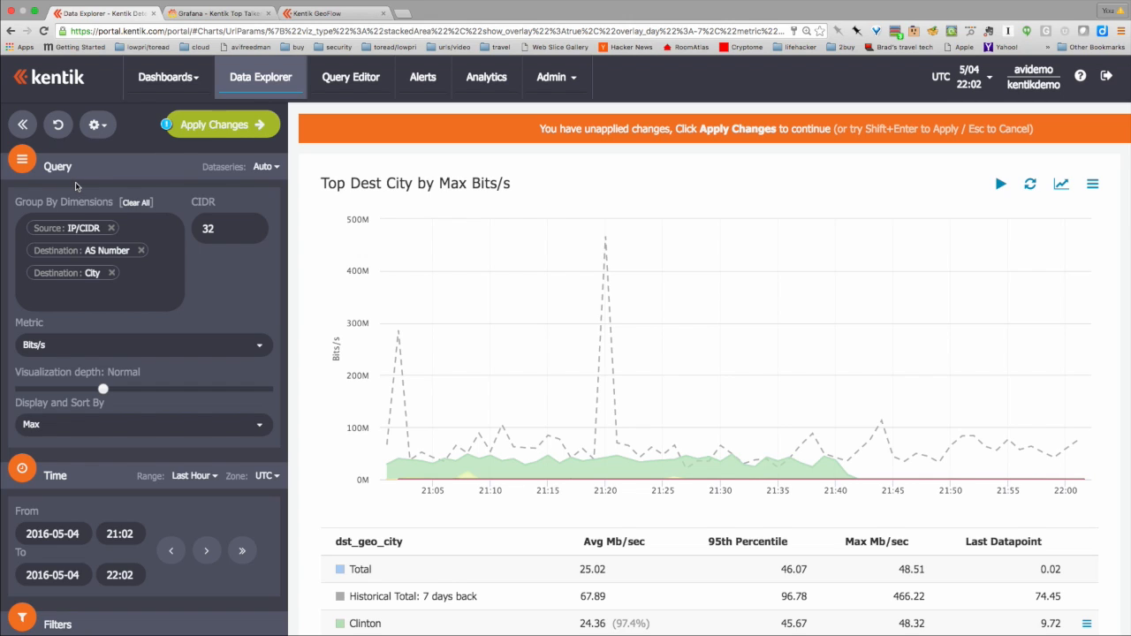
Apply the pending changes to draw the Sankey diagram of source IPs, destination AS numbers and destination cities.
click(177, 131)
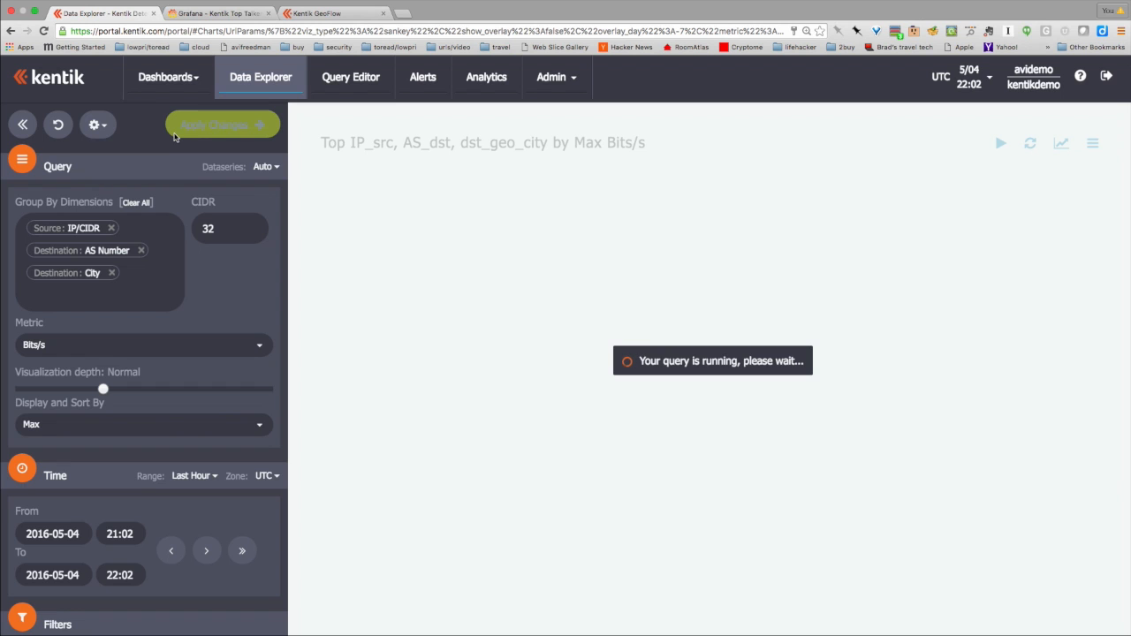
key(super+minus)
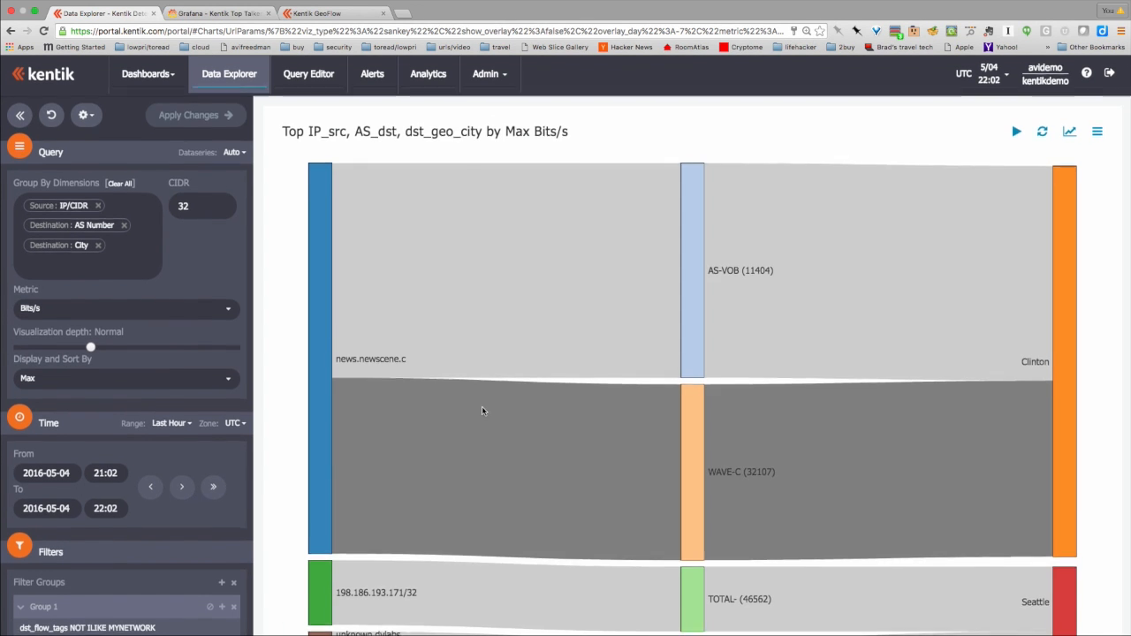
scroll(481, 406, down, 2)
key(super+minus)
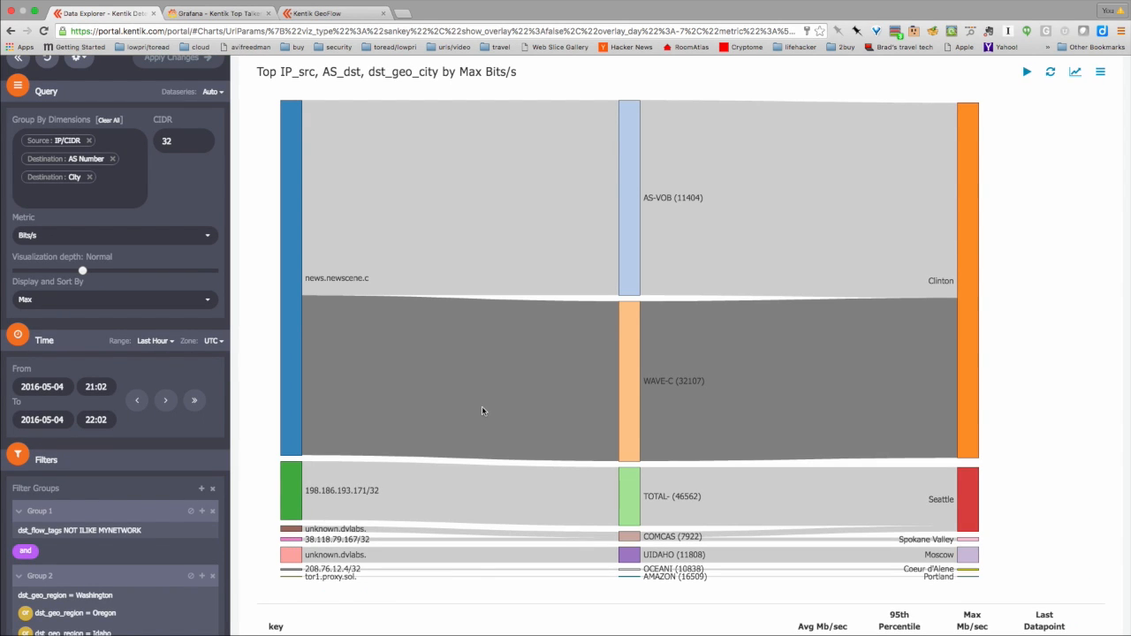
Examine the Sankey flows from source IPs through destination AS numbers to cities, and the traffic table beneath them.
key(super+plus)
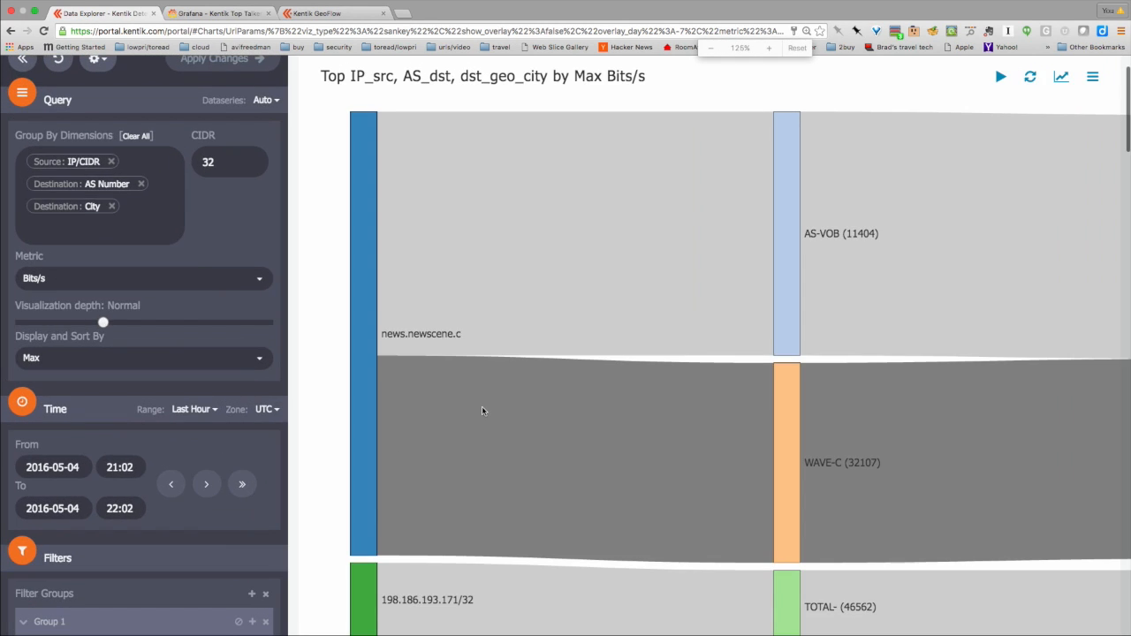
scroll(482, 410, right, 3)
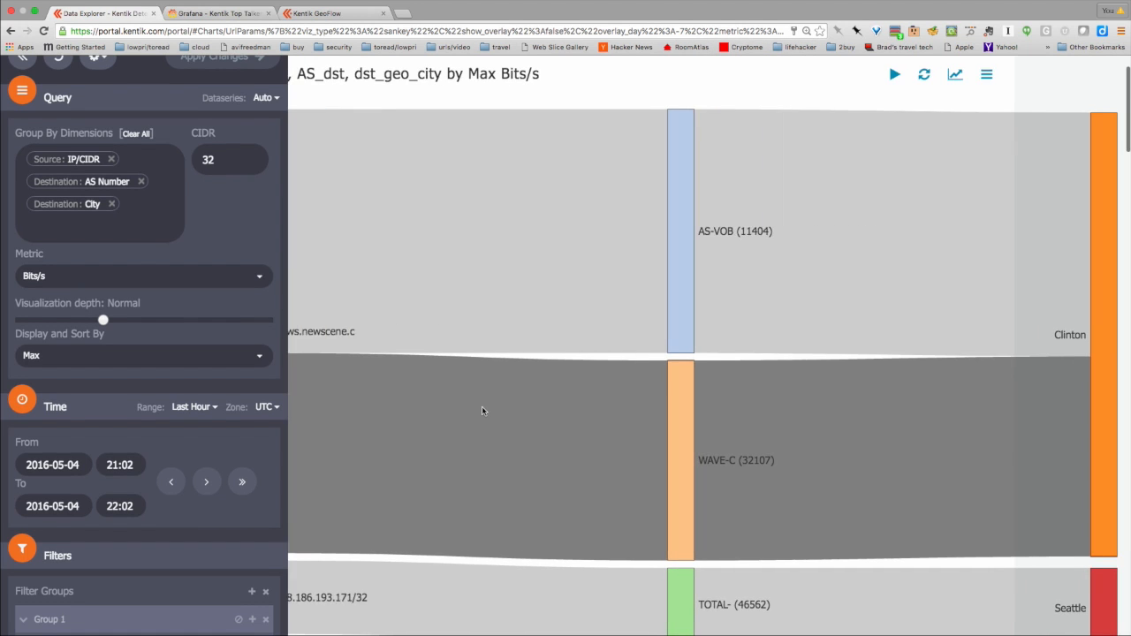
scroll(838, 349, down, 1)
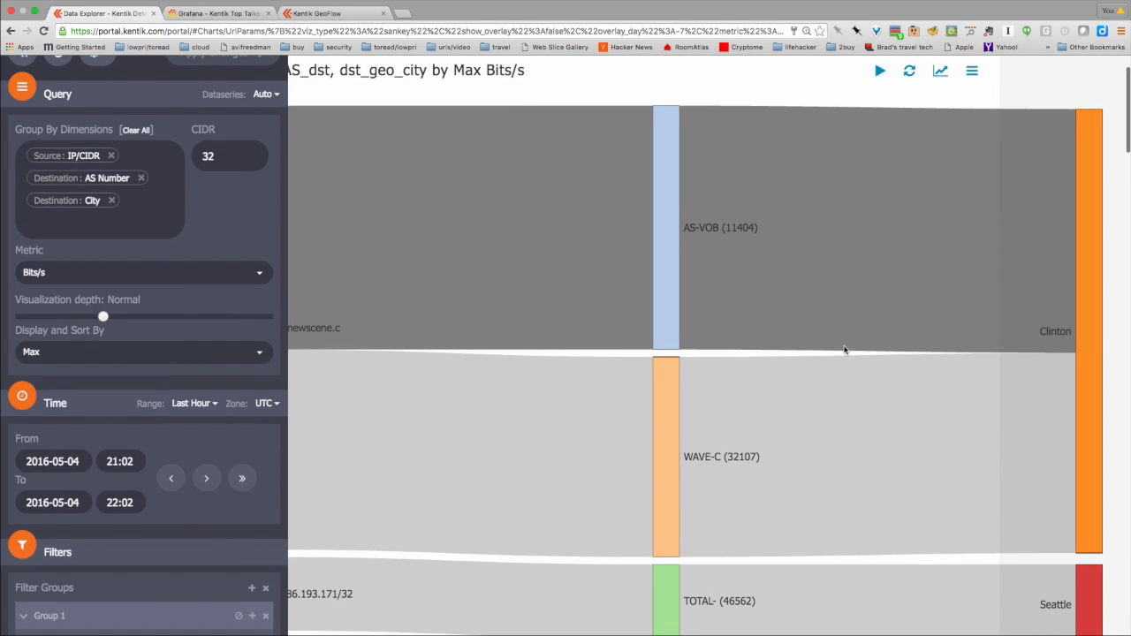
key(super+minus)
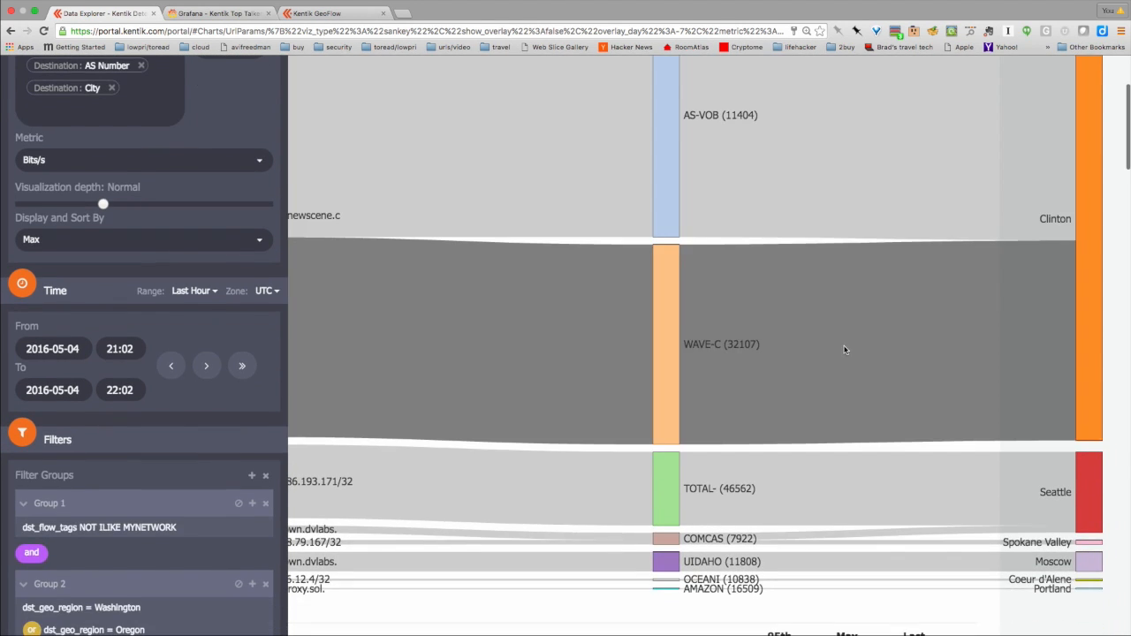
key(super+minus)
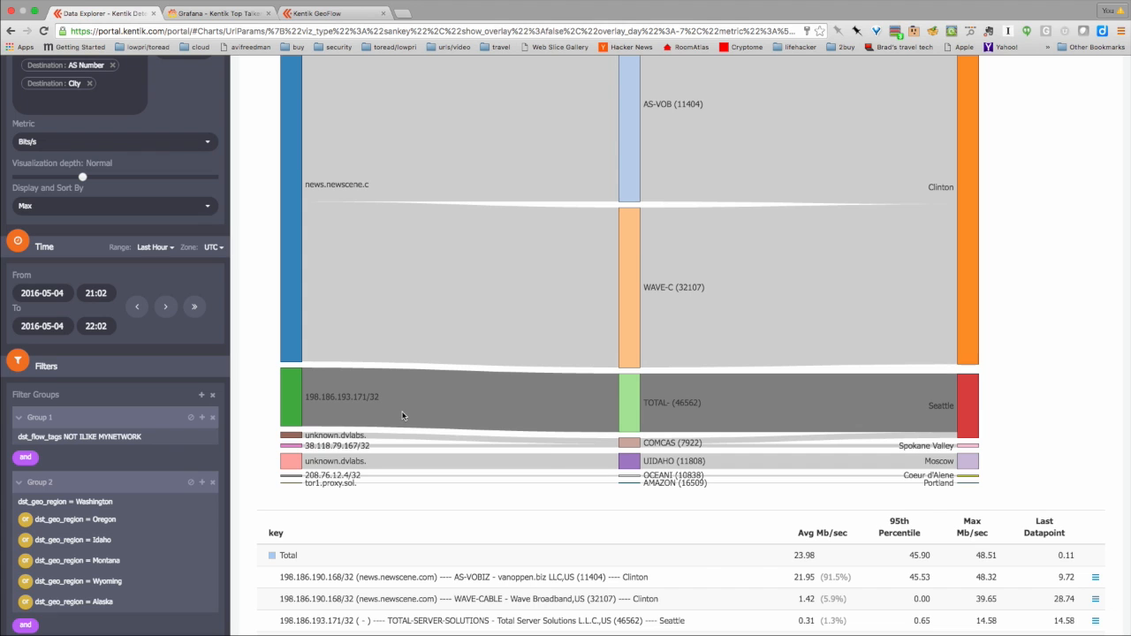
mouse_move(402, 415)
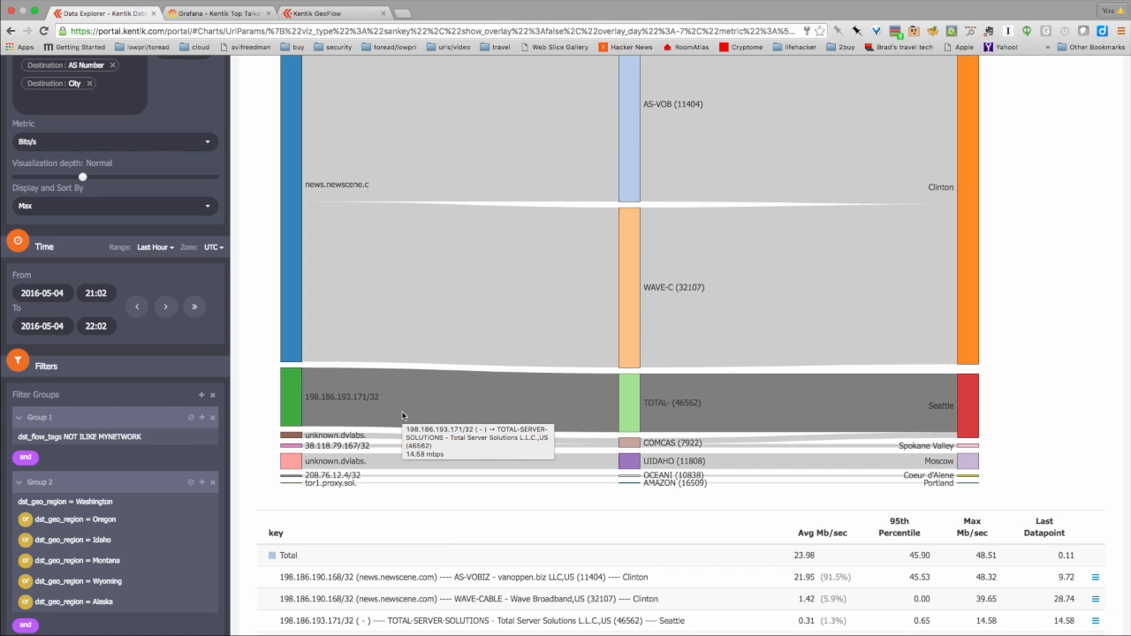
scroll(402, 416, down, 5)
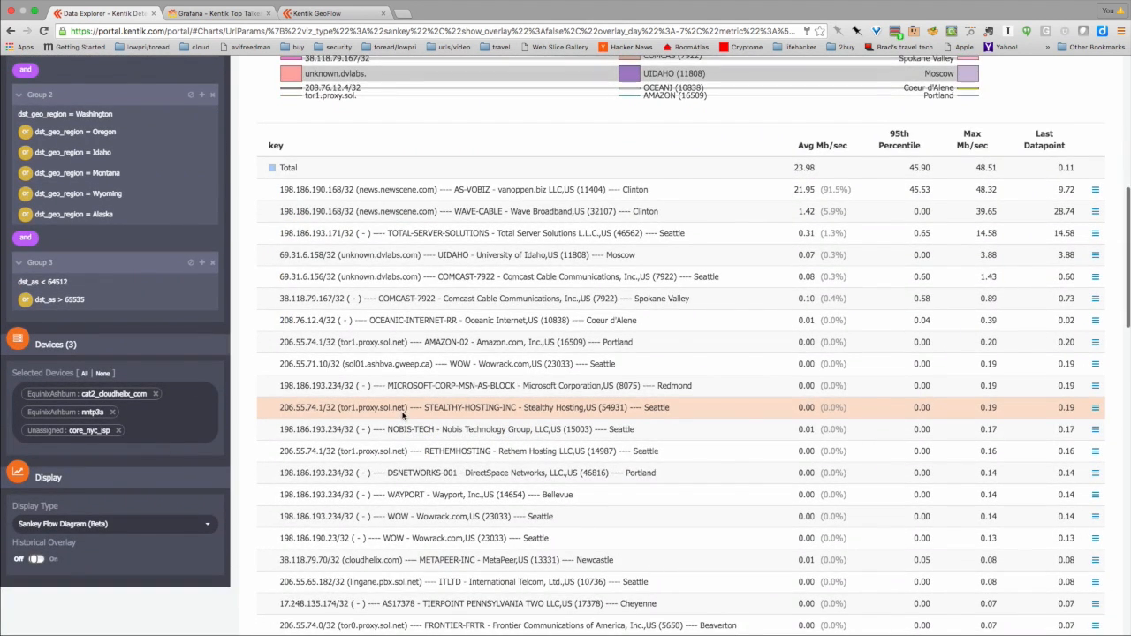
key(super+plus)
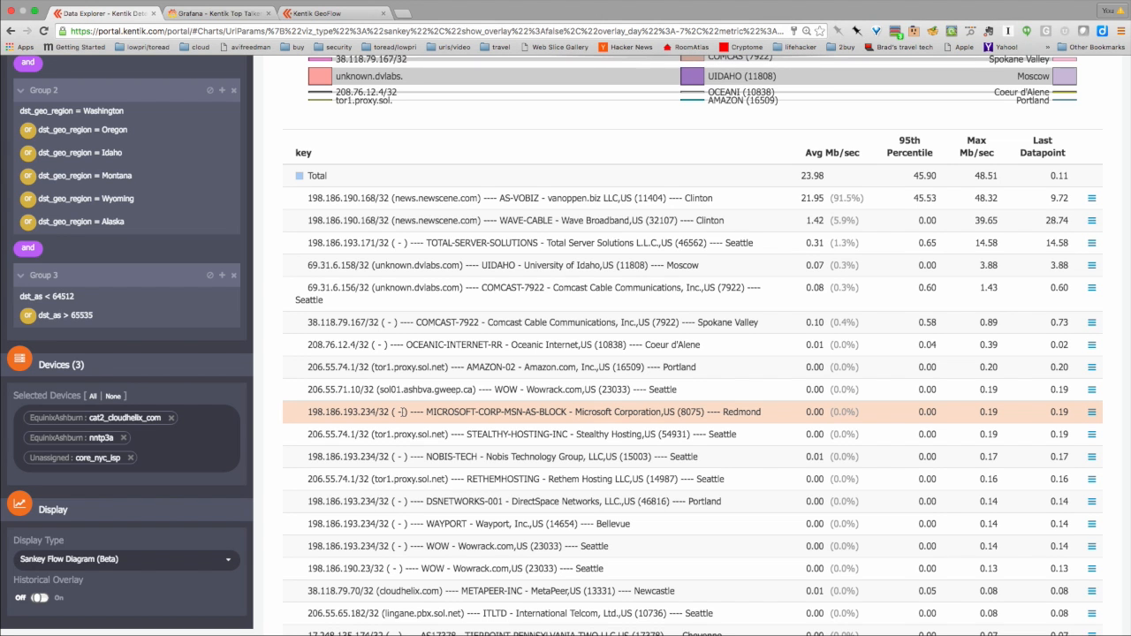
Open the Chart SQL of the Top IP_src, AS_dst, dst_geo_city by Max Bits/s chart in the Query Editor.
scroll(474, 396, up, 8)
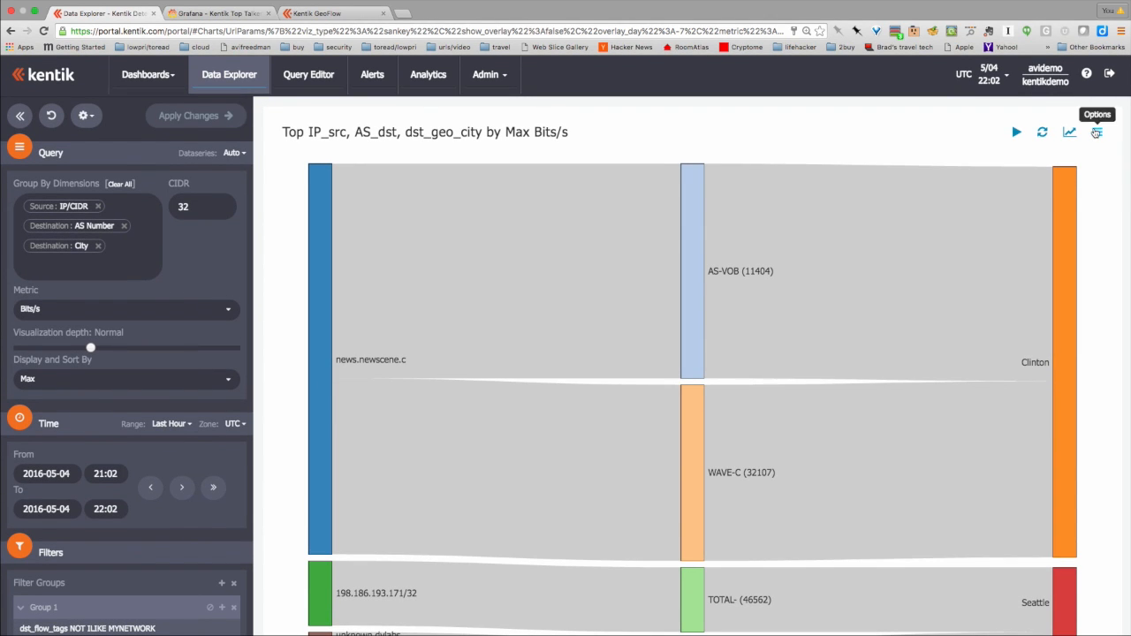
click(1096, 131)
click(1079, 186)
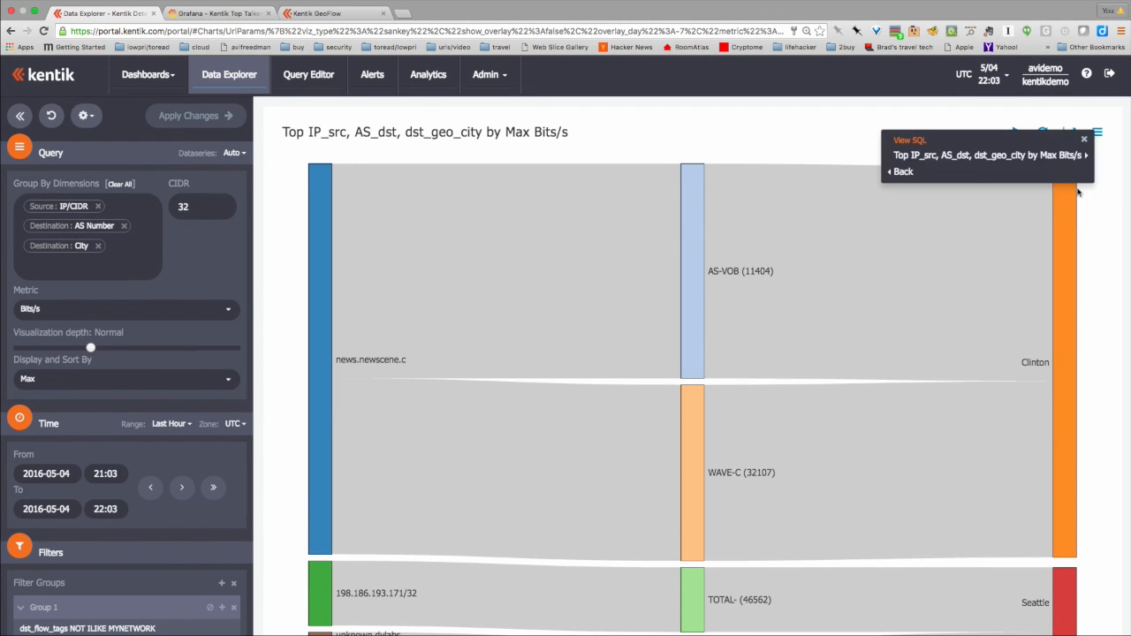
click(1032, 155)
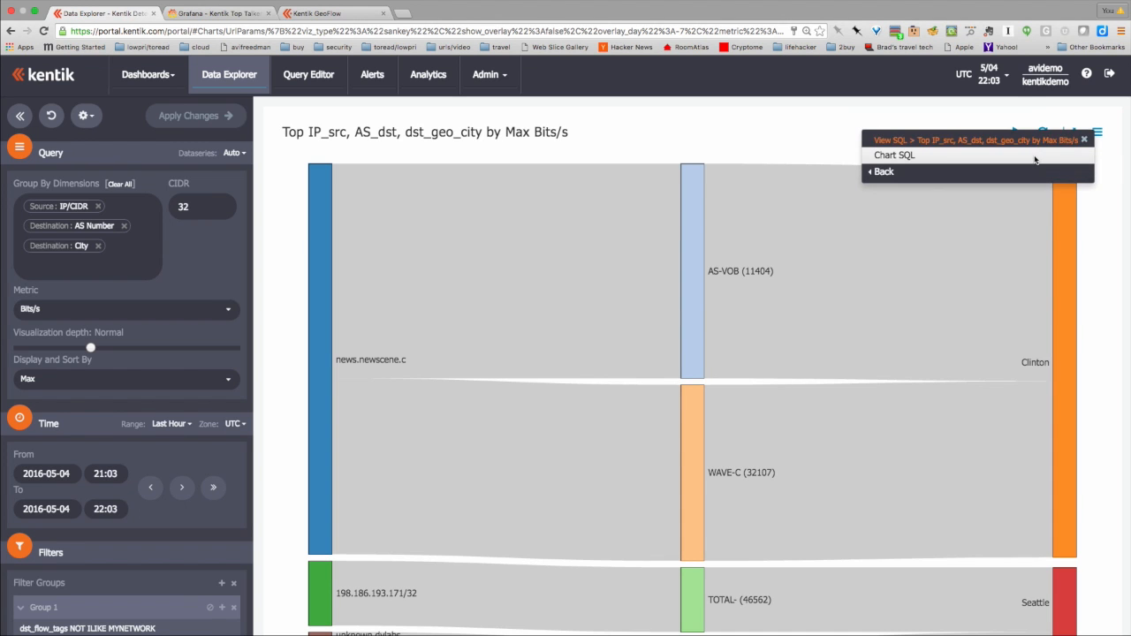
click(1008, 155)
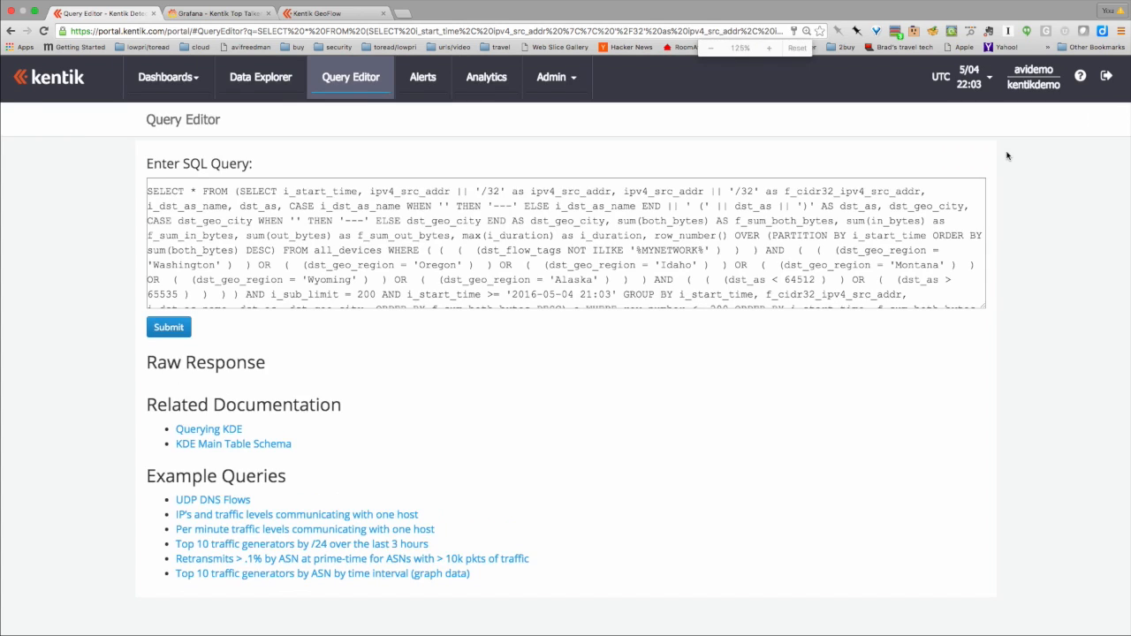
Enlarge the Query Editor page and copy the entire SQL query.
key(super+plus)
key(super+plus)
key(super+plus)
scroll(702, 300, down, 5)
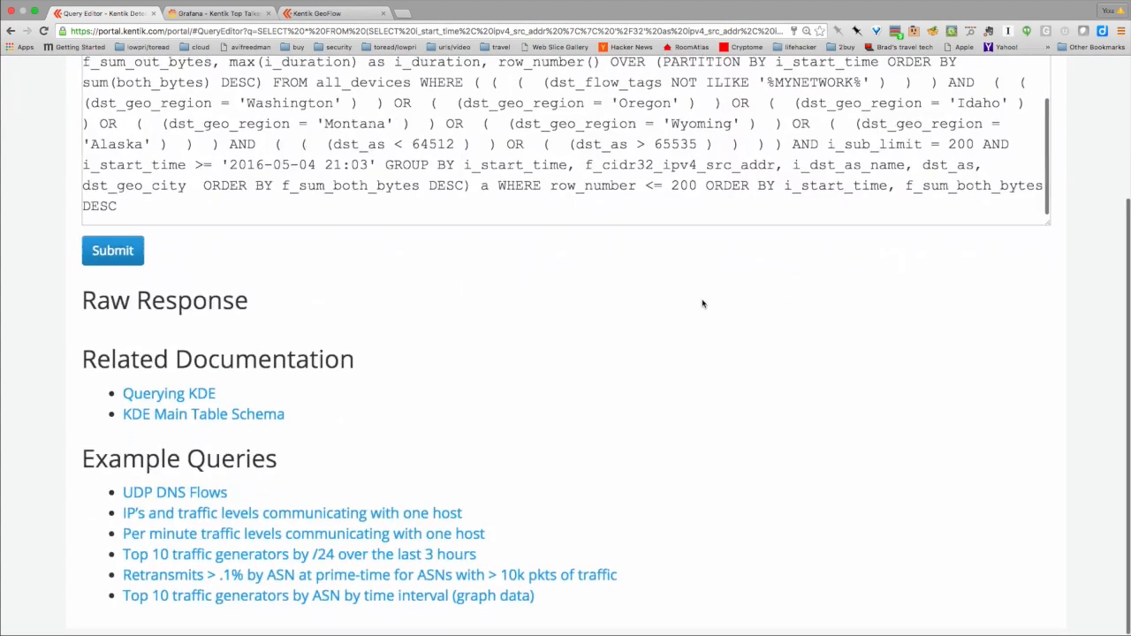
scroll(703, 300, up, 3)
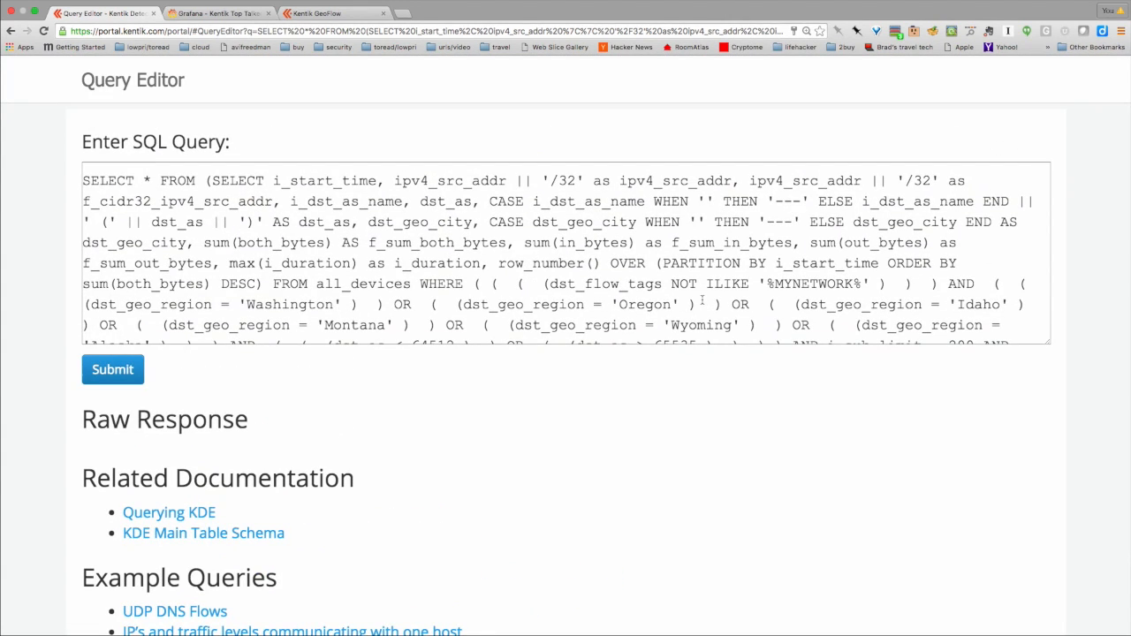
click(82, 181)
drag(82, 181, 610, 393)
key(super+c)
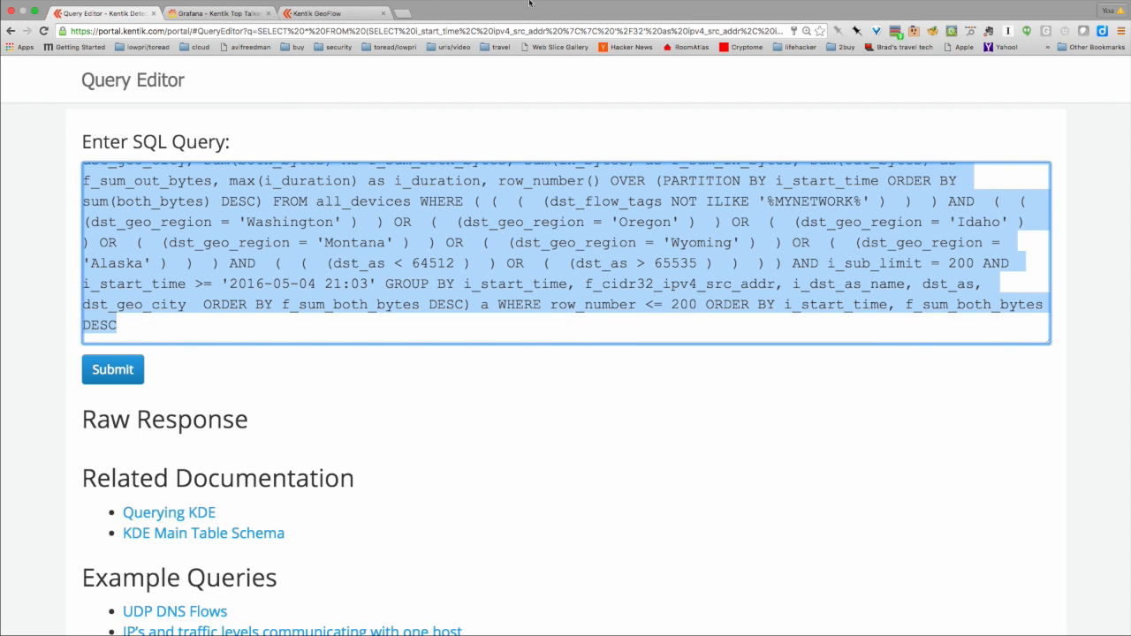
Take the browser out of full screen, switch to the Terminal window with the psql session and enlarge its text.
click(32, 11)
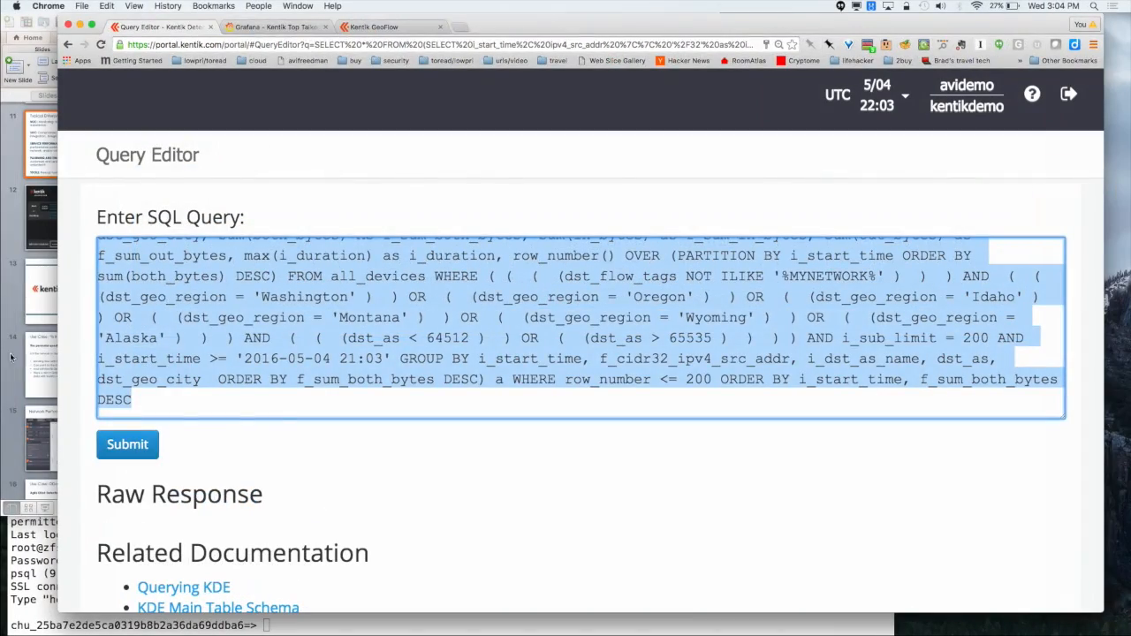
click(9, 541)
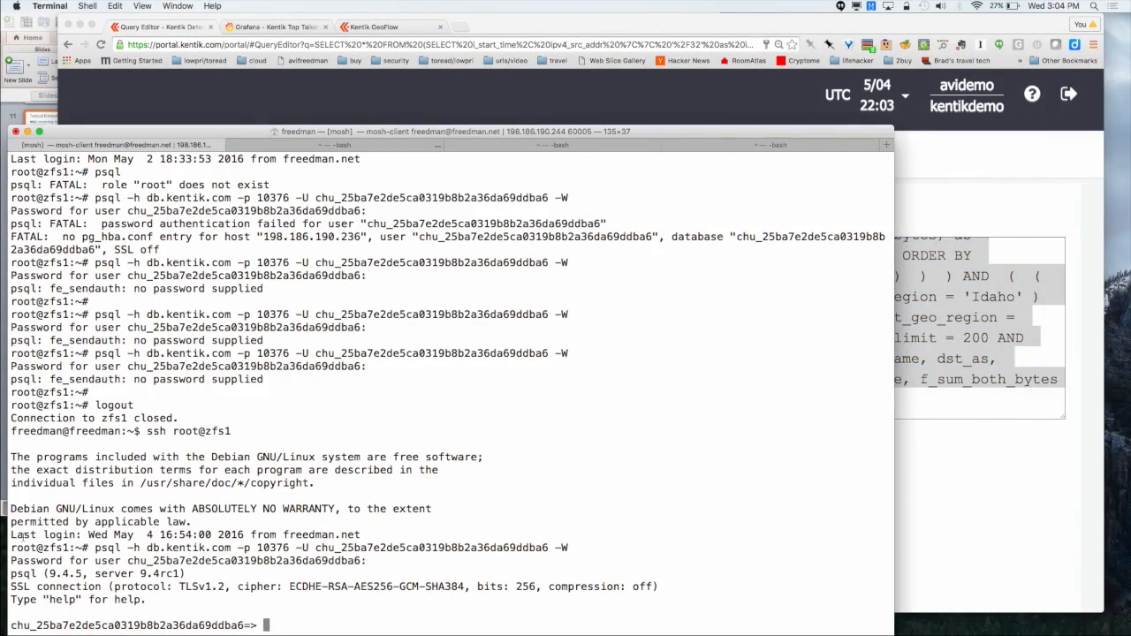
key(super+plus)
key(super+plus)
key(super+plus)
key(super+plus)
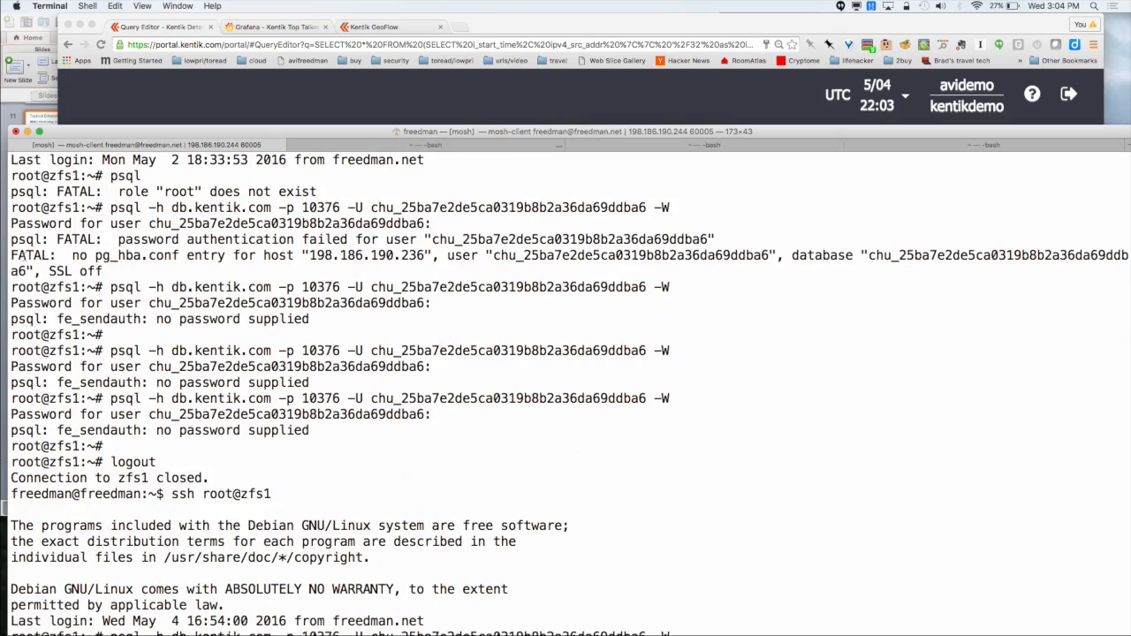
Fit the terminal window on screen and run the copied SQL query at the psql prompt.
drag(9, 125, 152, 272)
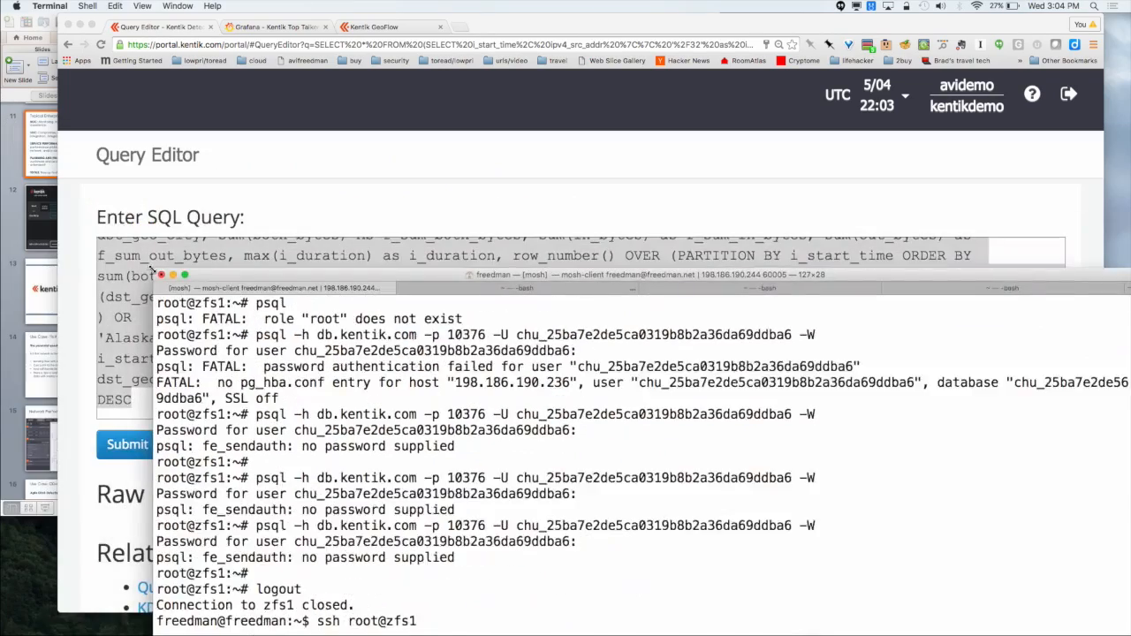
key(Return)
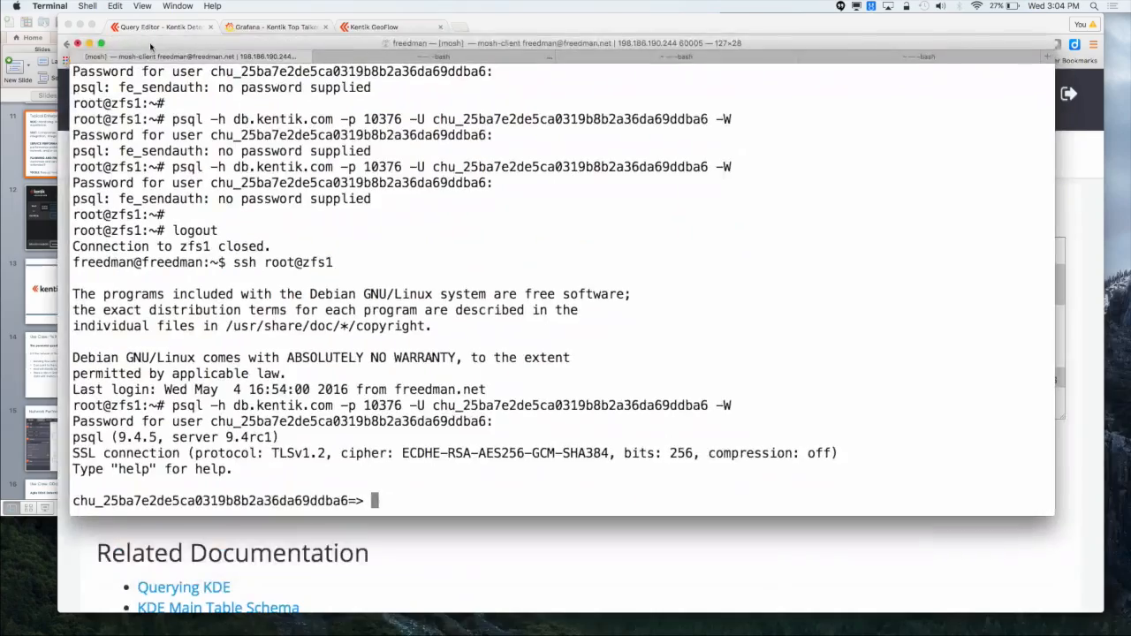
drag(84, 47, 90, 139)
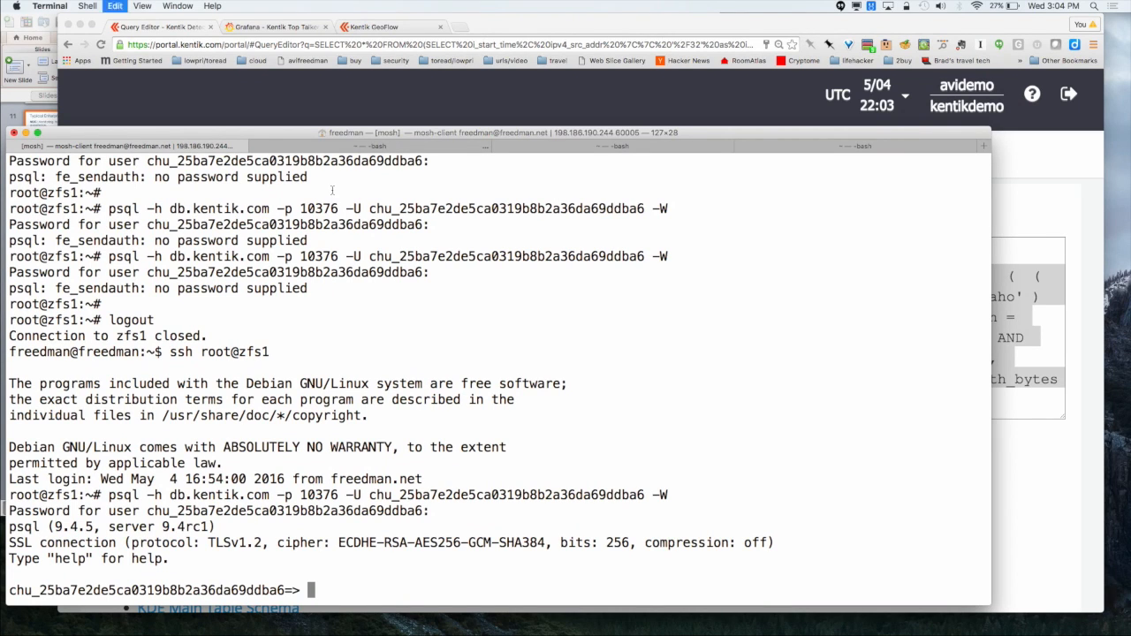
key(super+v)
key(Return)
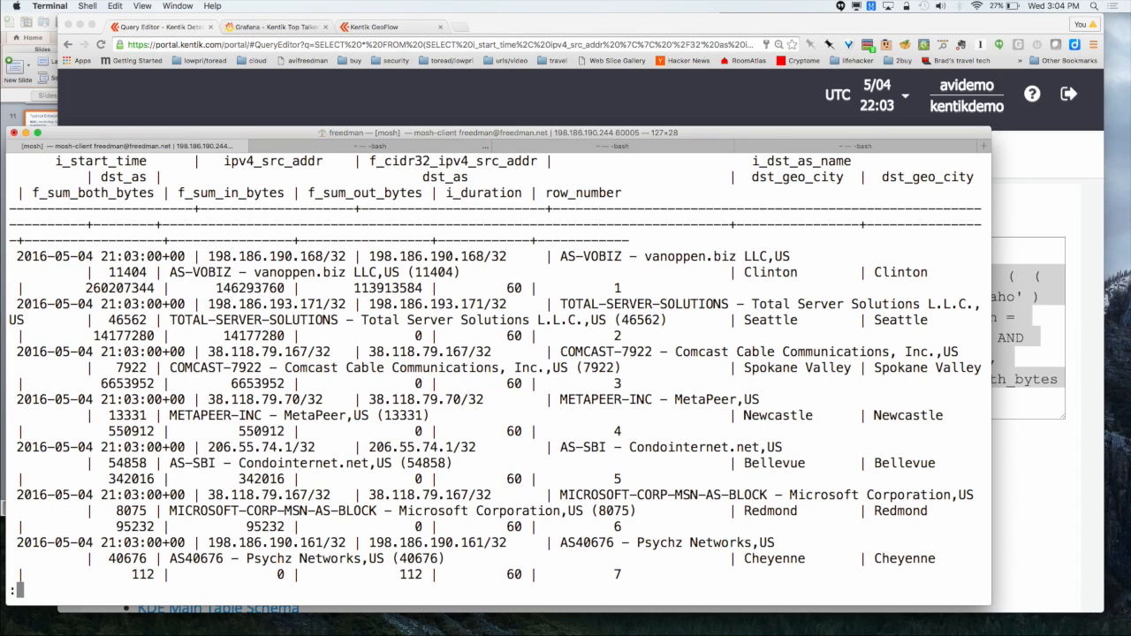
Switch back to Chrome, return to the Data Explorer Sankey view and review its filter groups.
click(1063, 249)
click(68, 43)
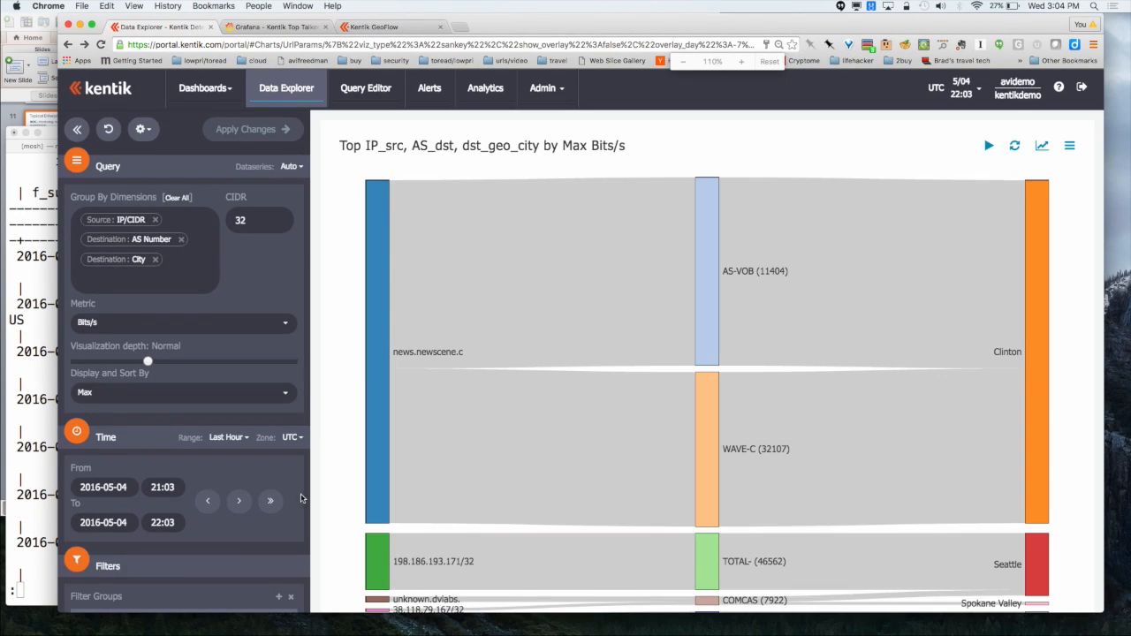
scroll(209, 518, down, 5)
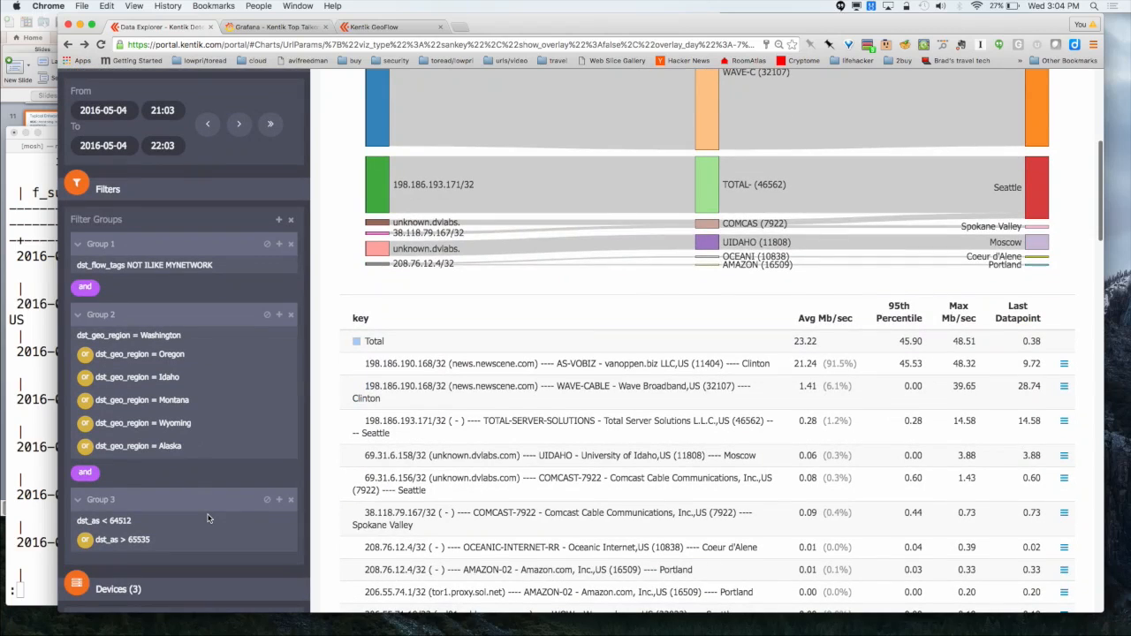
scroll(208, 519, down, 3)
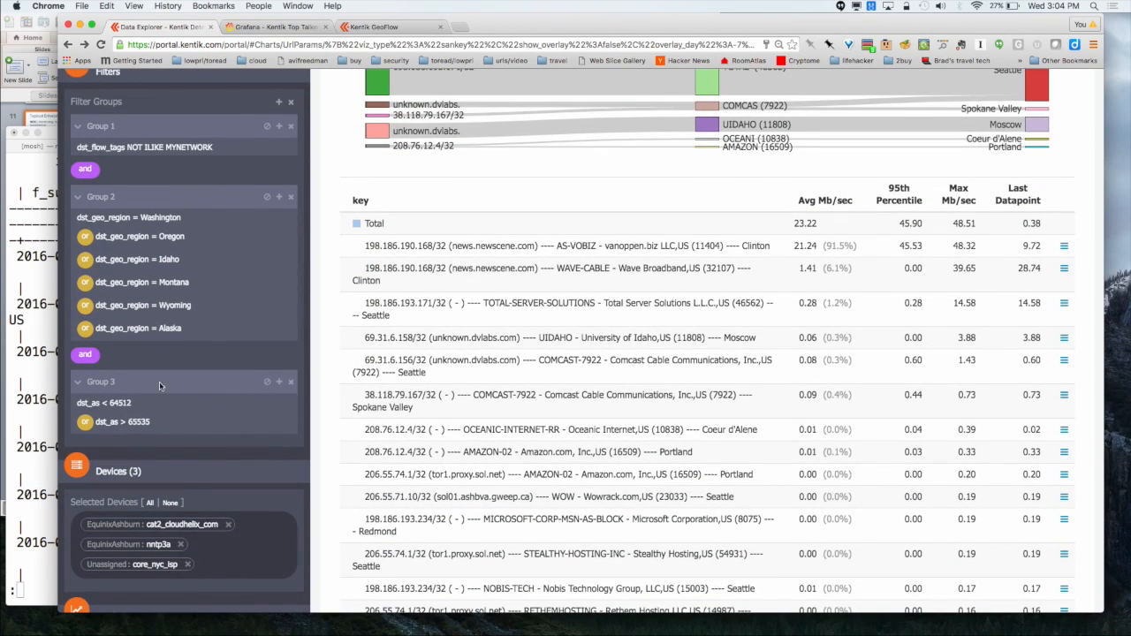
Search the web for "data explorer kentik" in a new browser tab.
key(super+t)
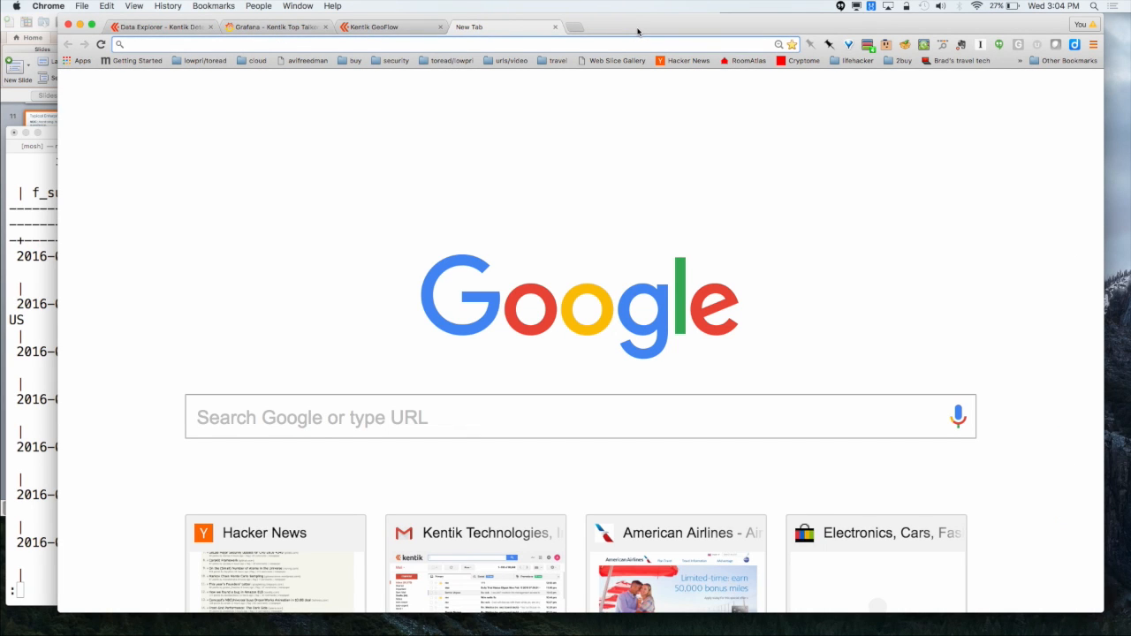
text(dta)
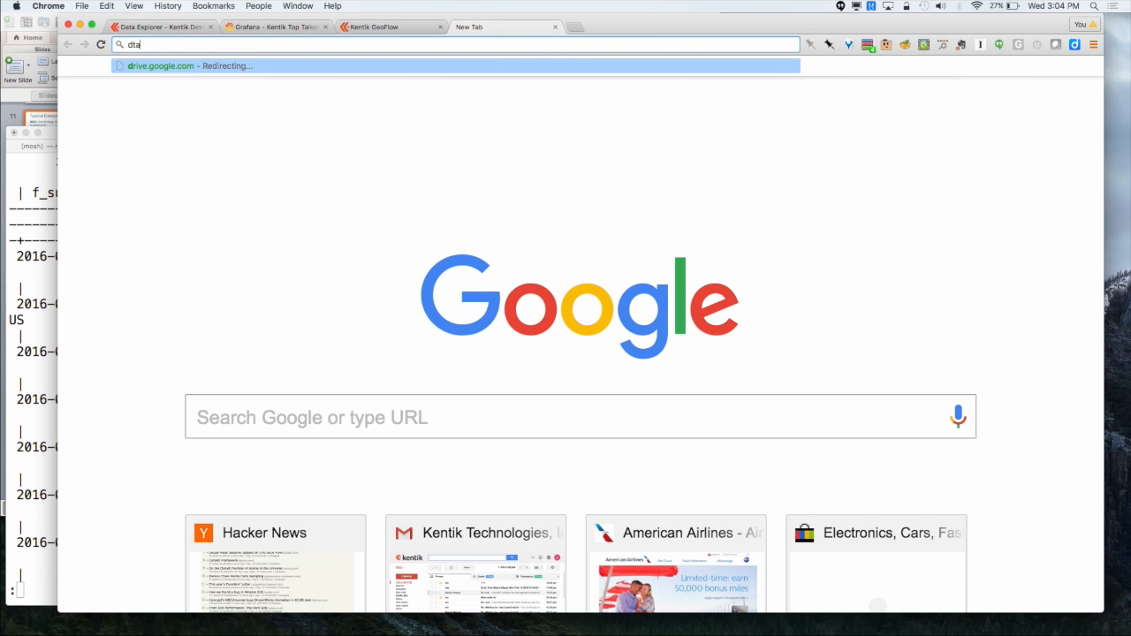
key(BackSpace)
key(BackSpace)
key(BackSpace)
text(da)
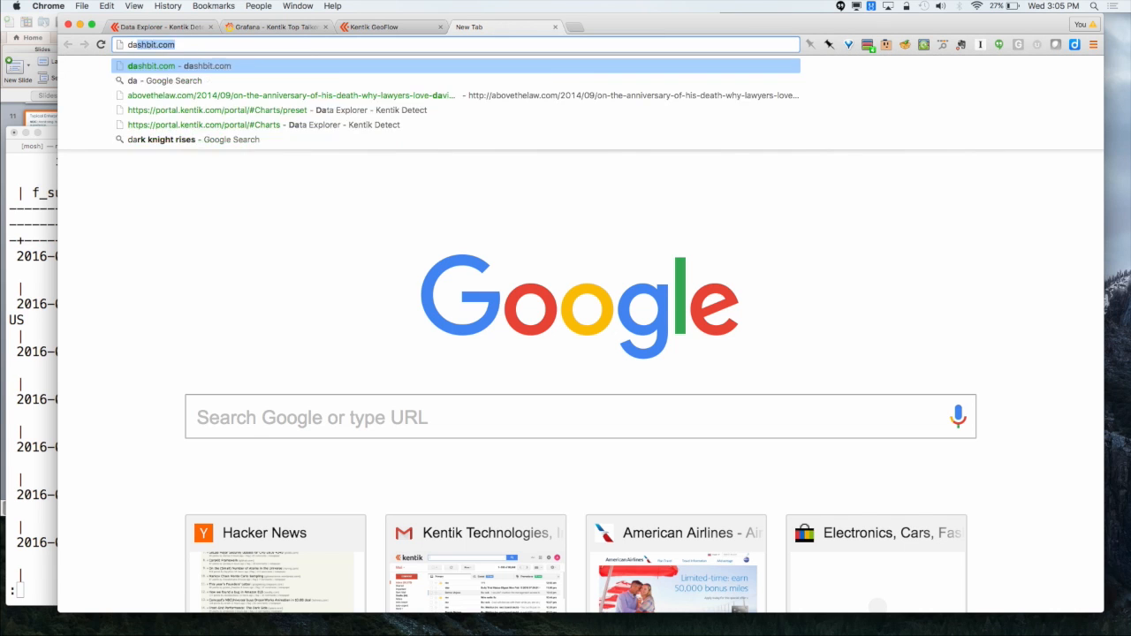
text(ta explorer kentik)
key(Return)
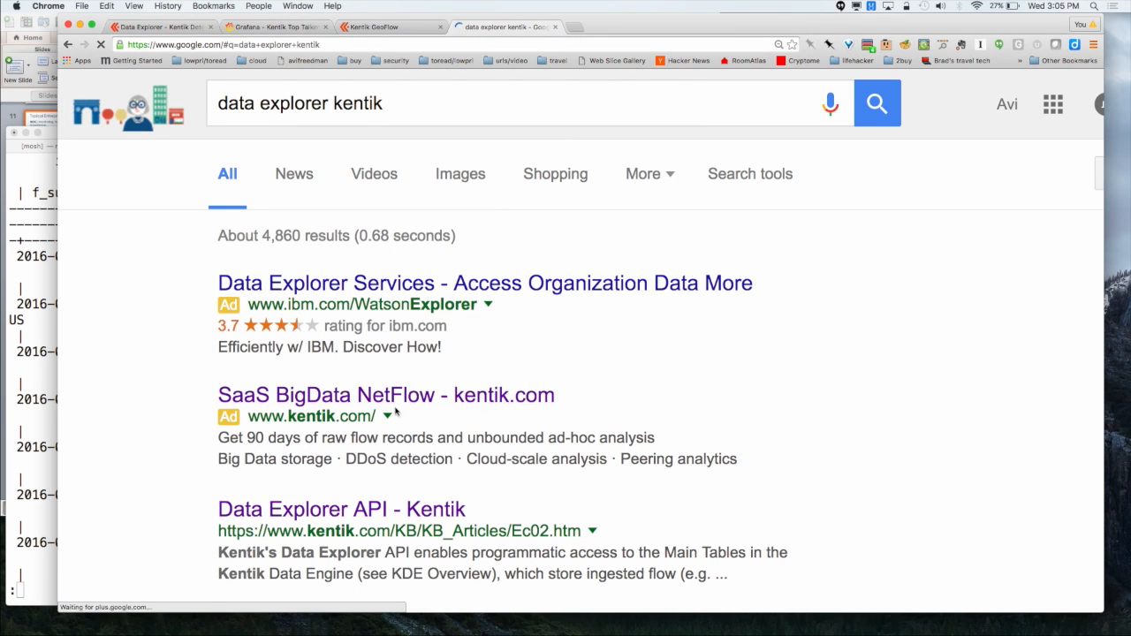
Open Kentik's Data Explorer API article and find the example request body for the timeSeriesGraph endpoint.
click(380, 519)
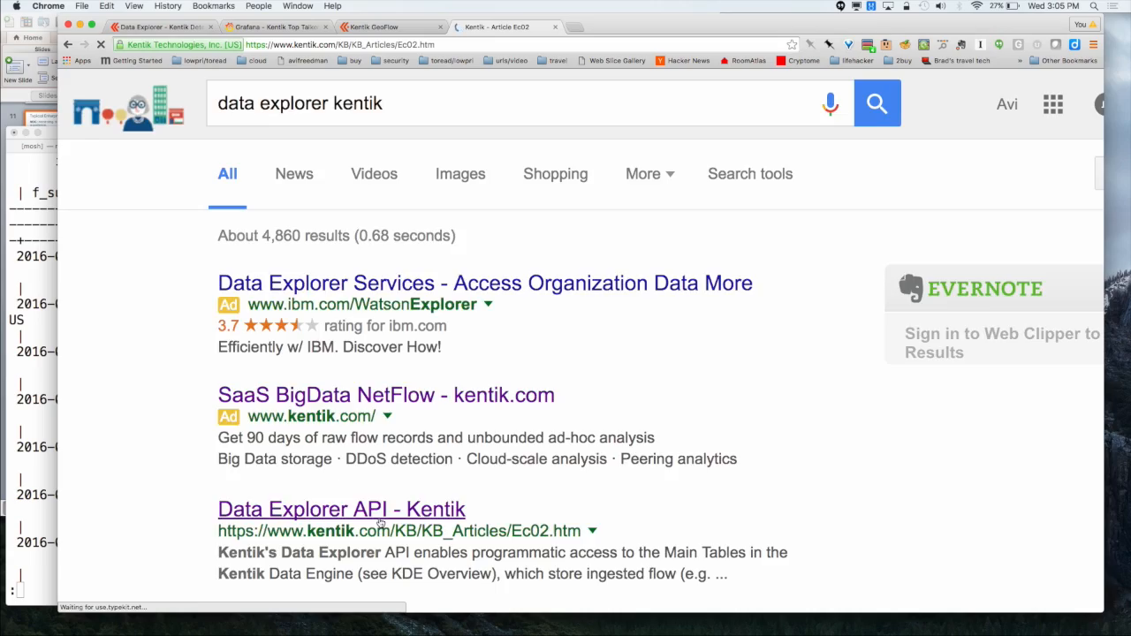
key(super+plus)
key(super+plus)
key(super+plus)
scroll(542, 389, down, 6)
scroll(541, 389, down, 20)
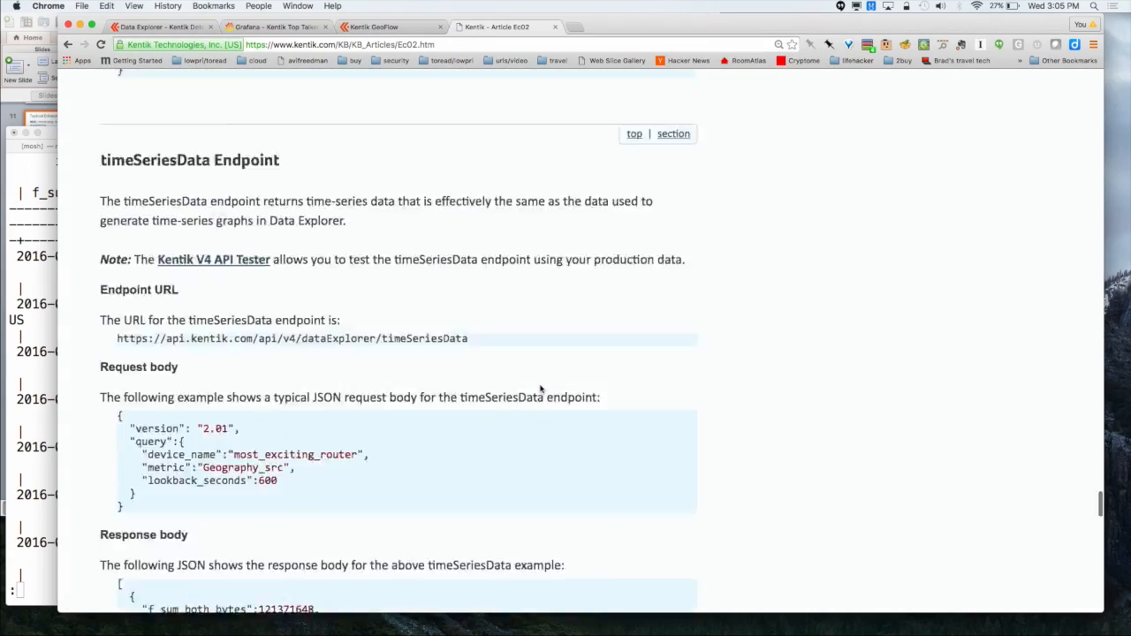
scroll(542, 389, down, 10)
scroll(541, 388, up, 10)
scroll(542, 388, down, 1)
scroll(542, 388, down, 15)
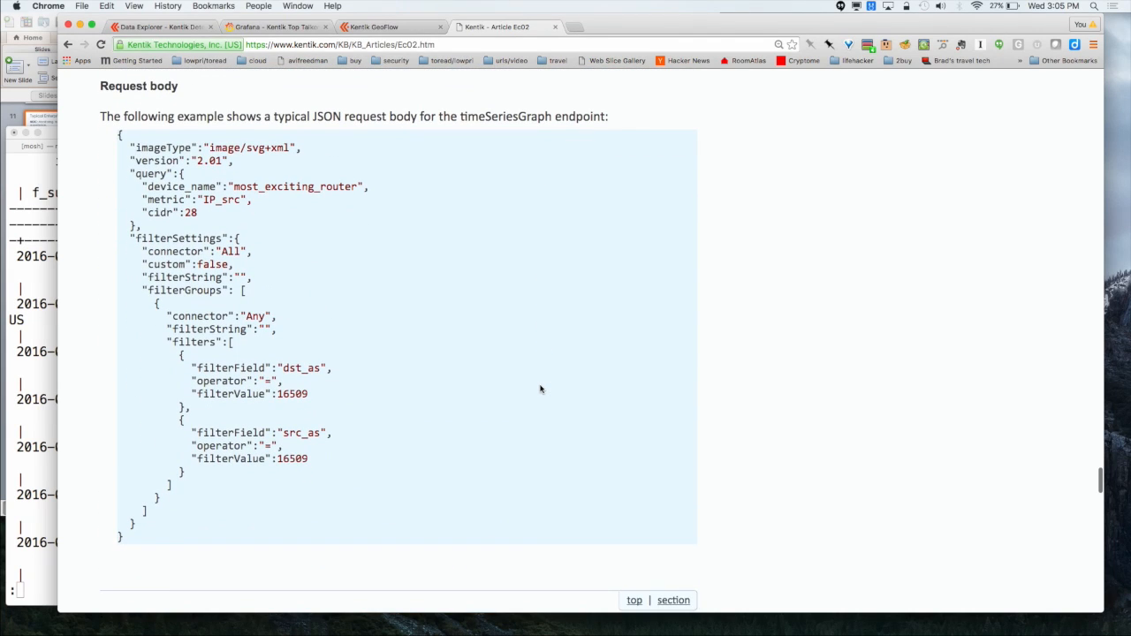
Enlarge the article and examine the query and filter settings in the timeSeriesGraph JSON request body.
key(super+equal)
key(super+equal)
key(super+equal)
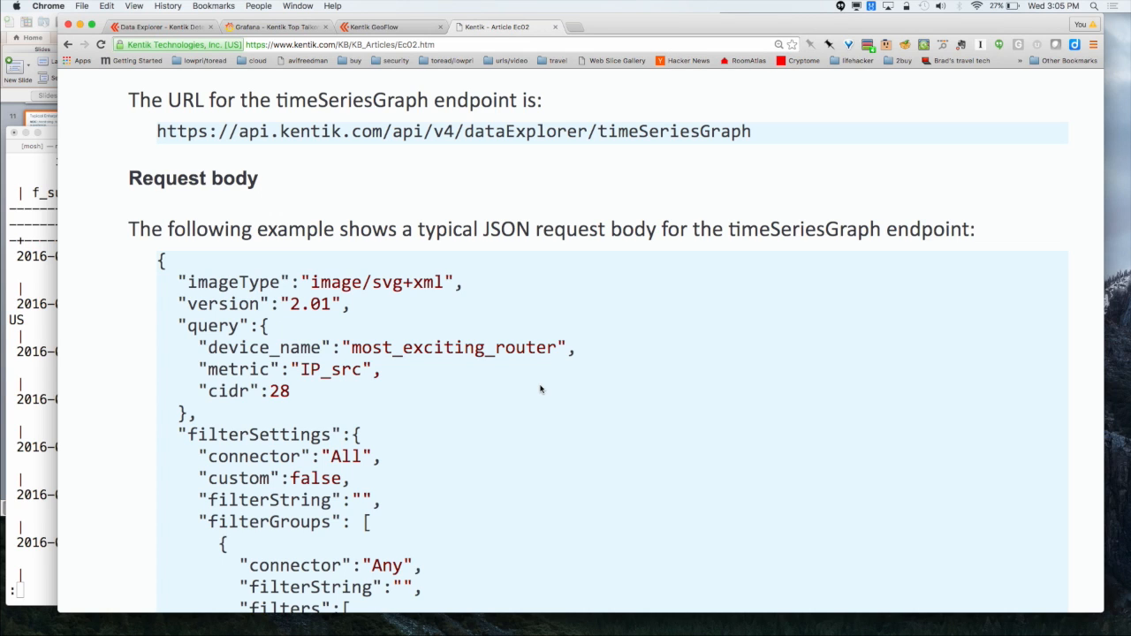
scroll(540, 389, down, 5)
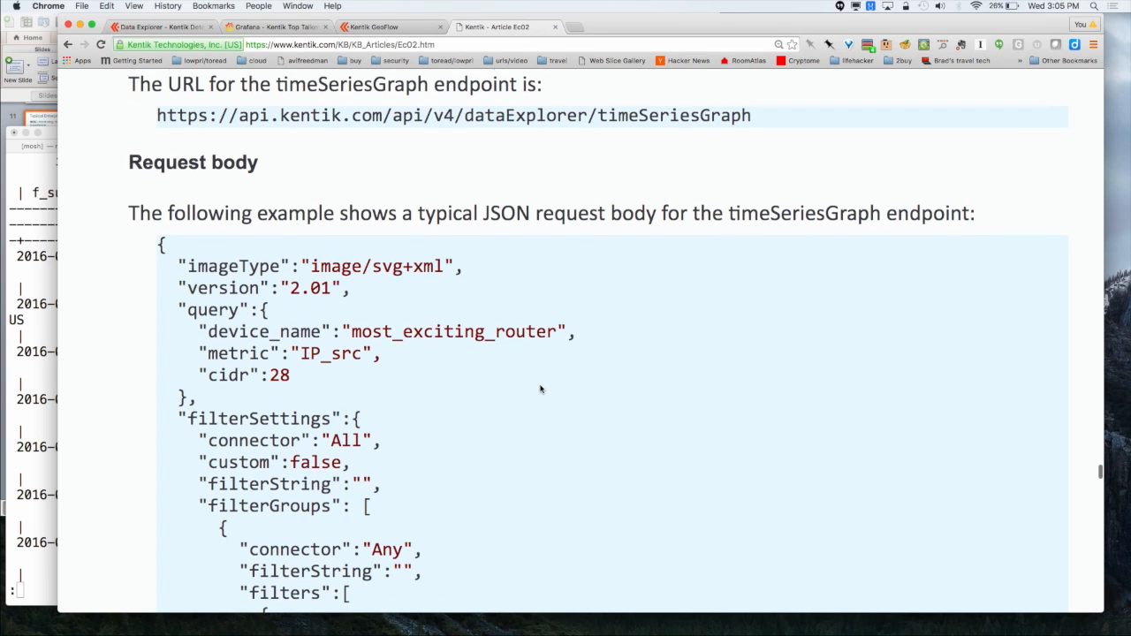
scroll(540, 388, down, 2)
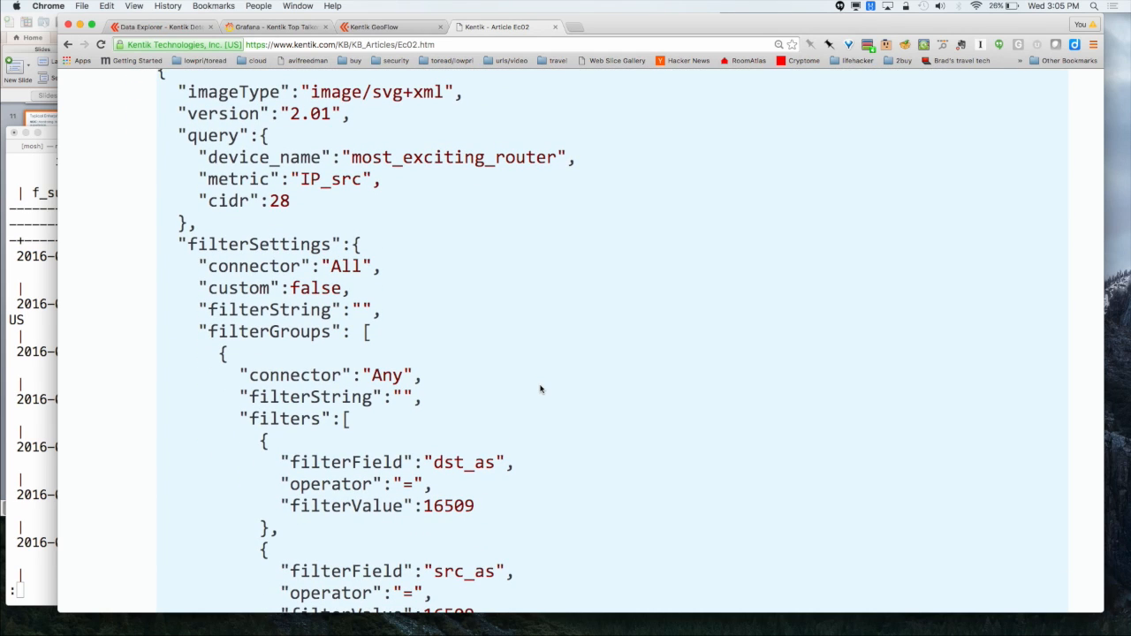
Examine the remaining filter settings in the JSON example, plus the request and response bodies for the timeSeriesData endpoint.
scroll(540, 389, down, 4)
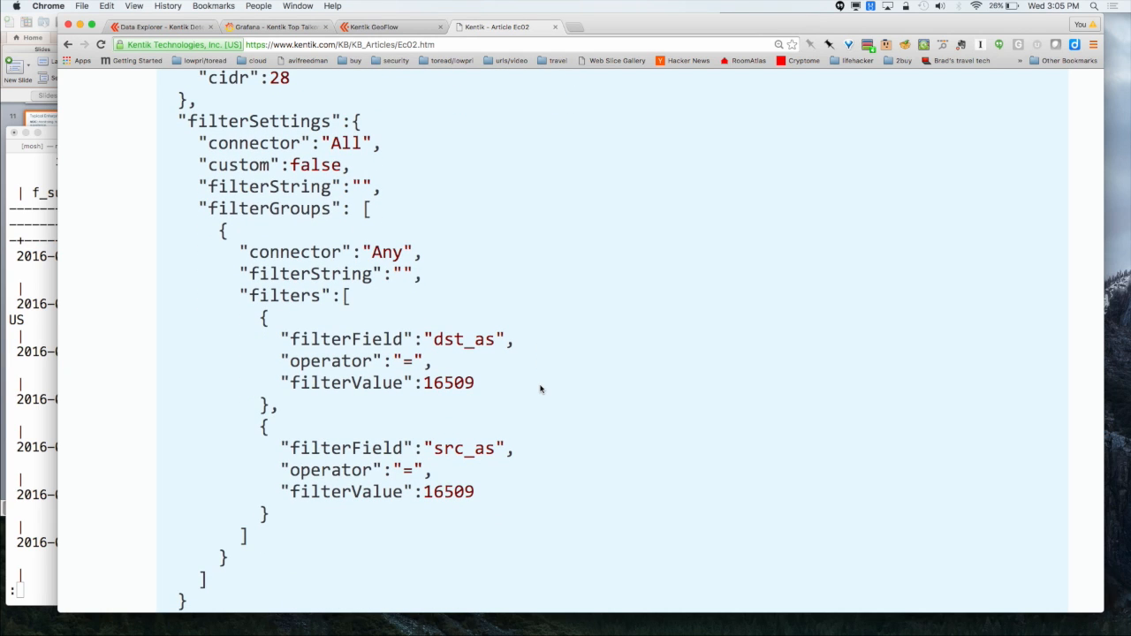
scroll(540, 389, down, 20)
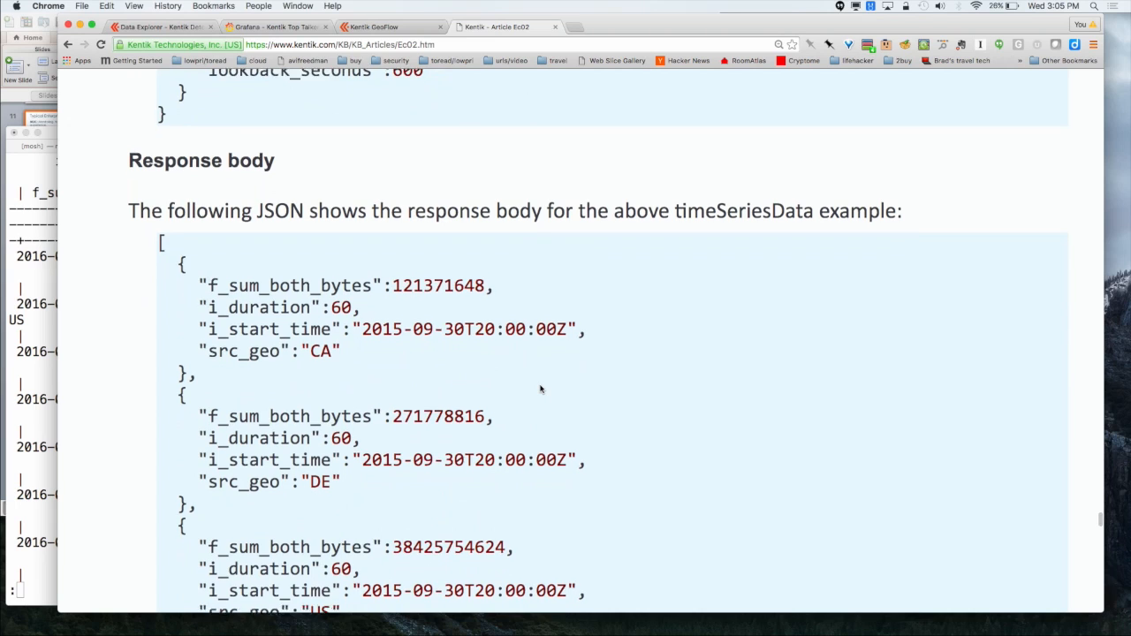
scroll(541, 389, up, 5)
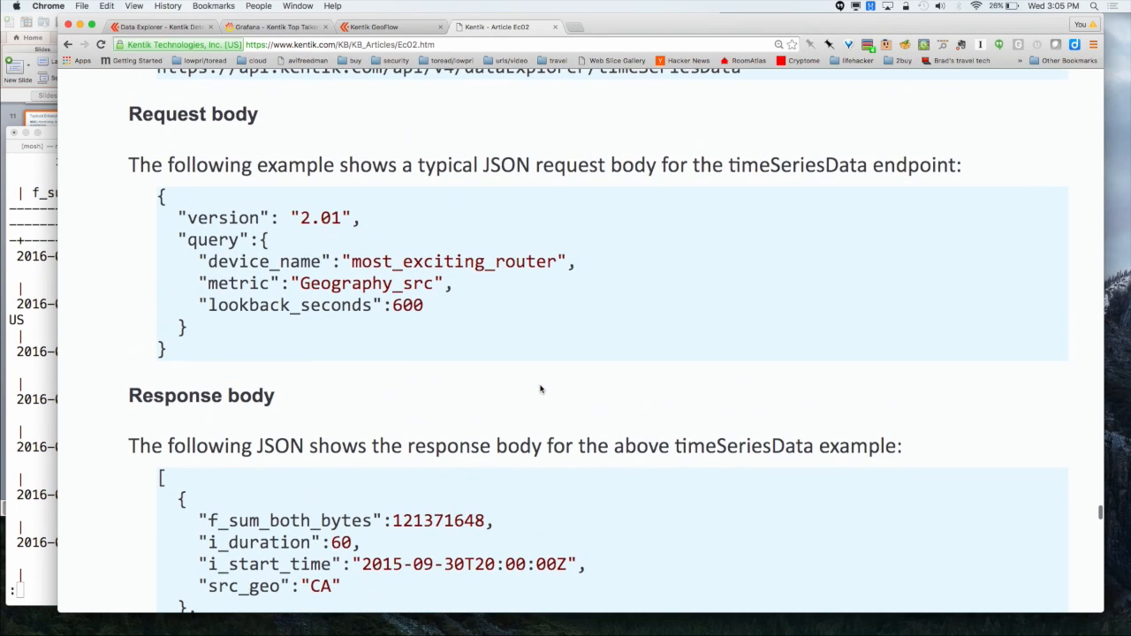
scroll(540, 388, down, 8)
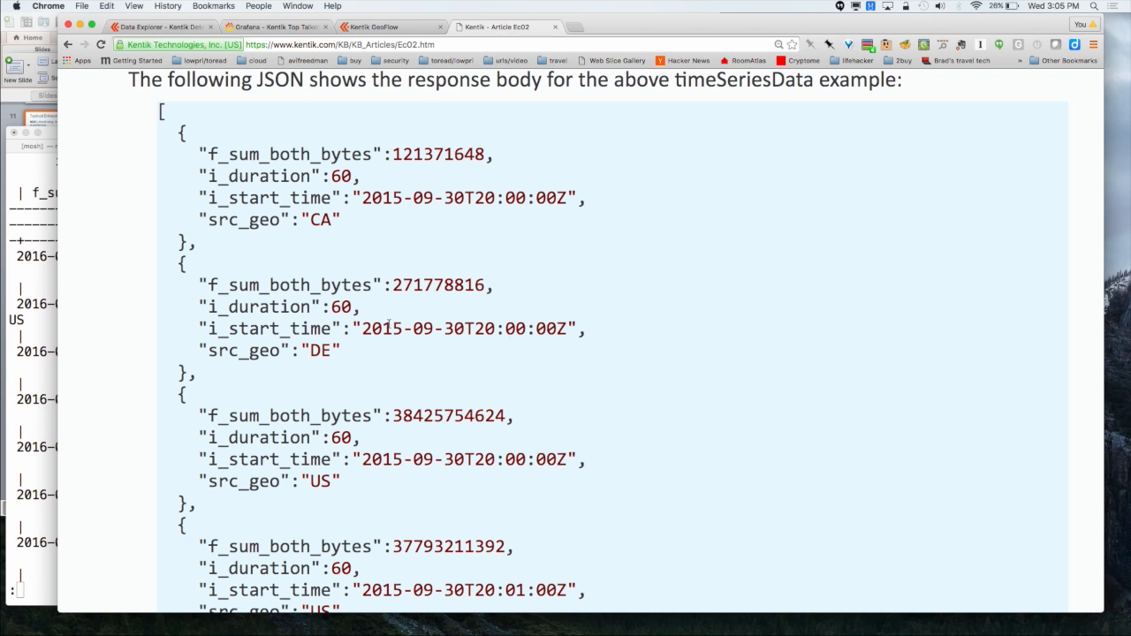
Switch to Terminal, leave the query results and describe the columns of the cat2_cloudhelix_com table.
click(34, 377)
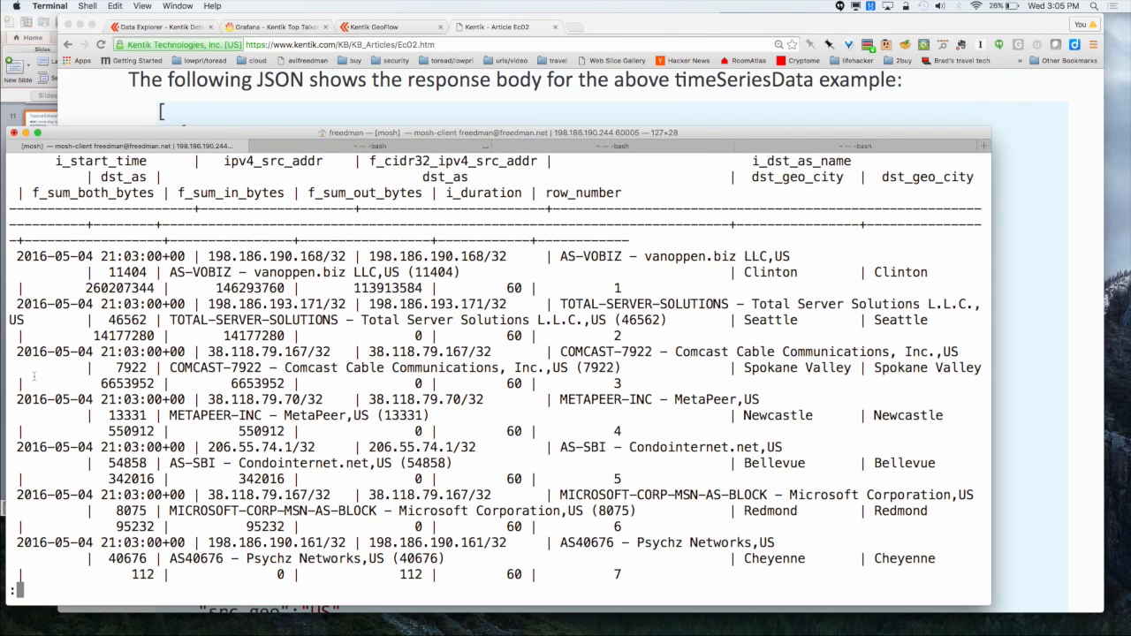
text(q\d cat2)
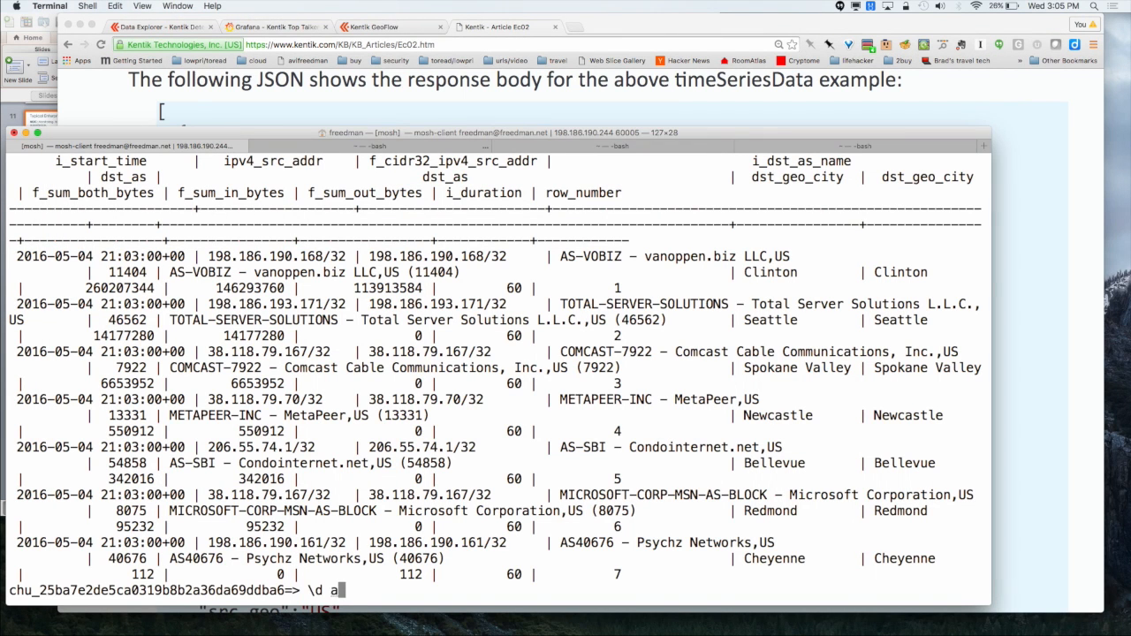
text(_cloudhelix_com;)
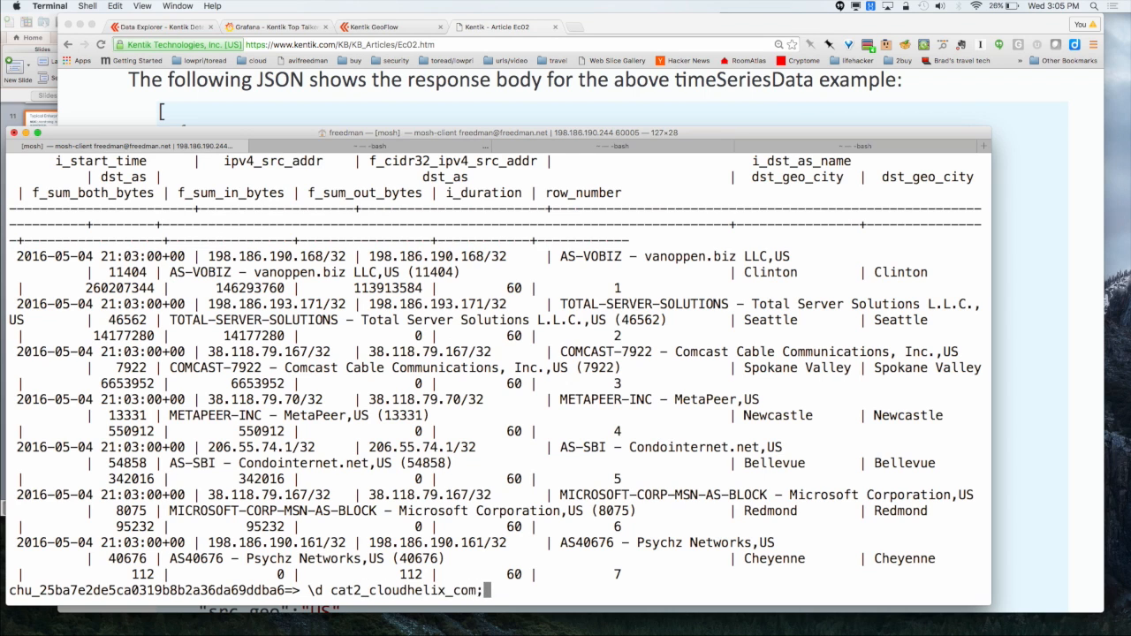
key(Return)
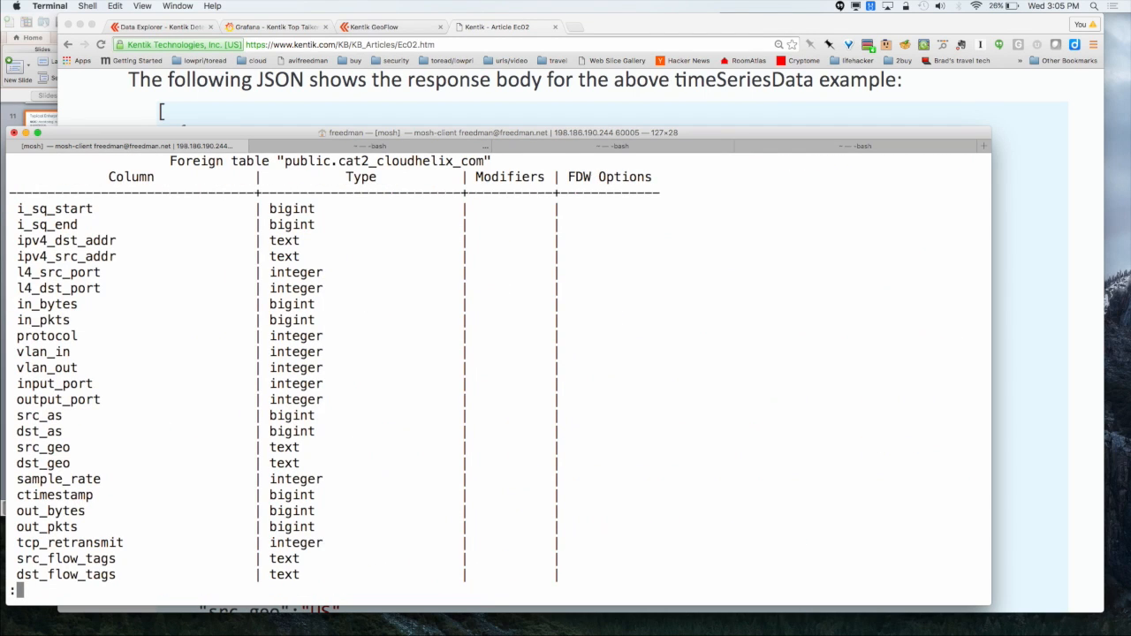
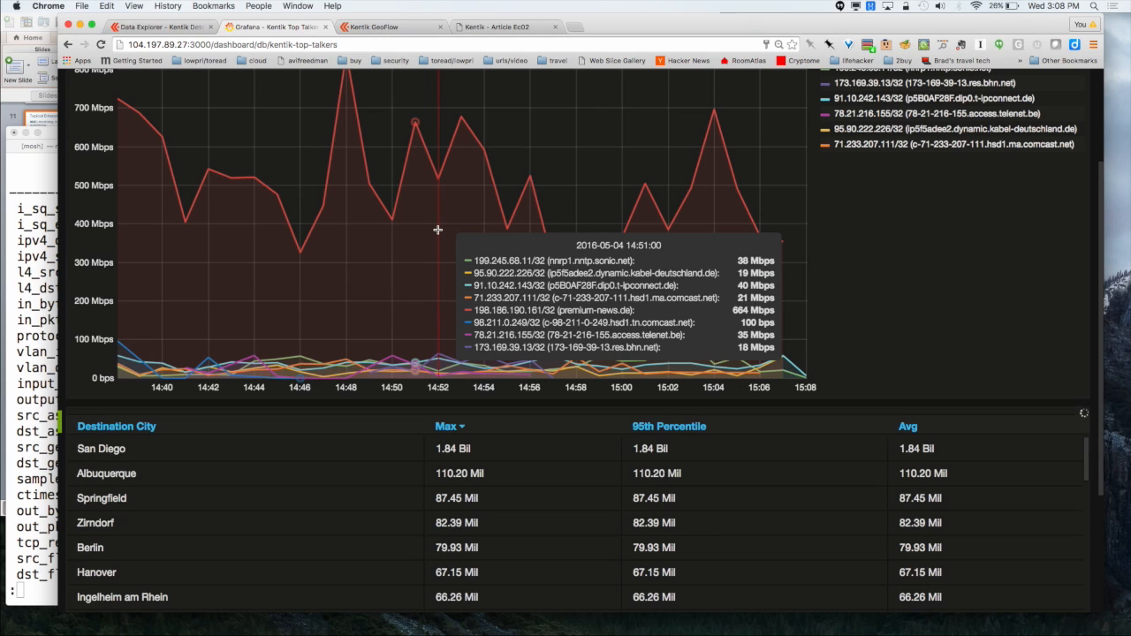
Change the Kentik Top Talkers dashboard's metric to Unique Dst IPs in Grafana.
scroll(437, 229, up, 3)
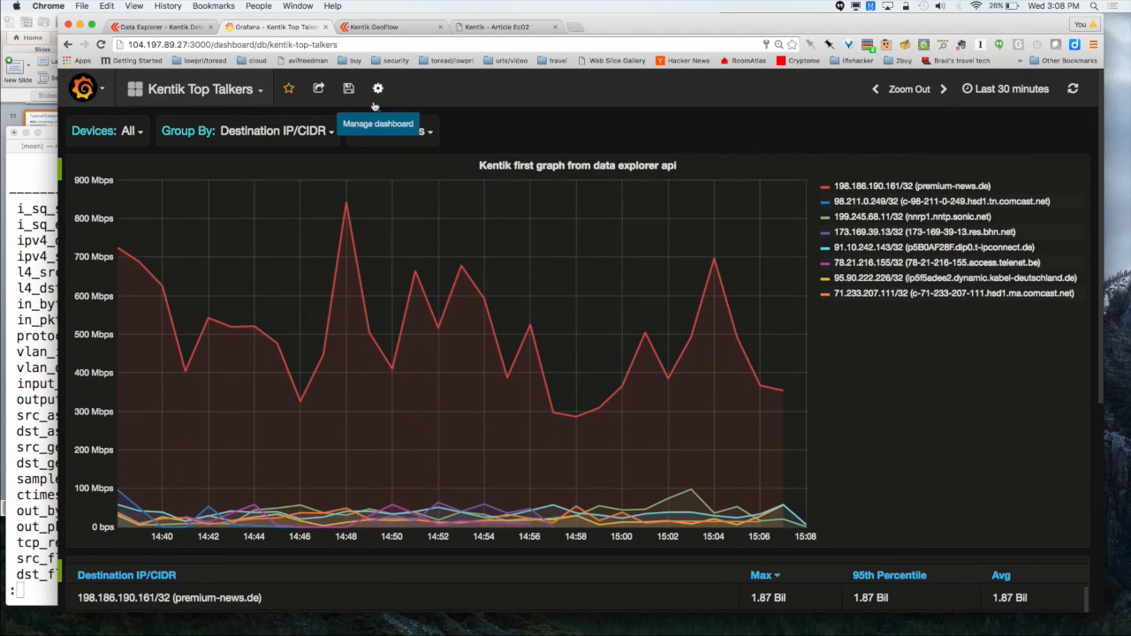
click(404, 131)
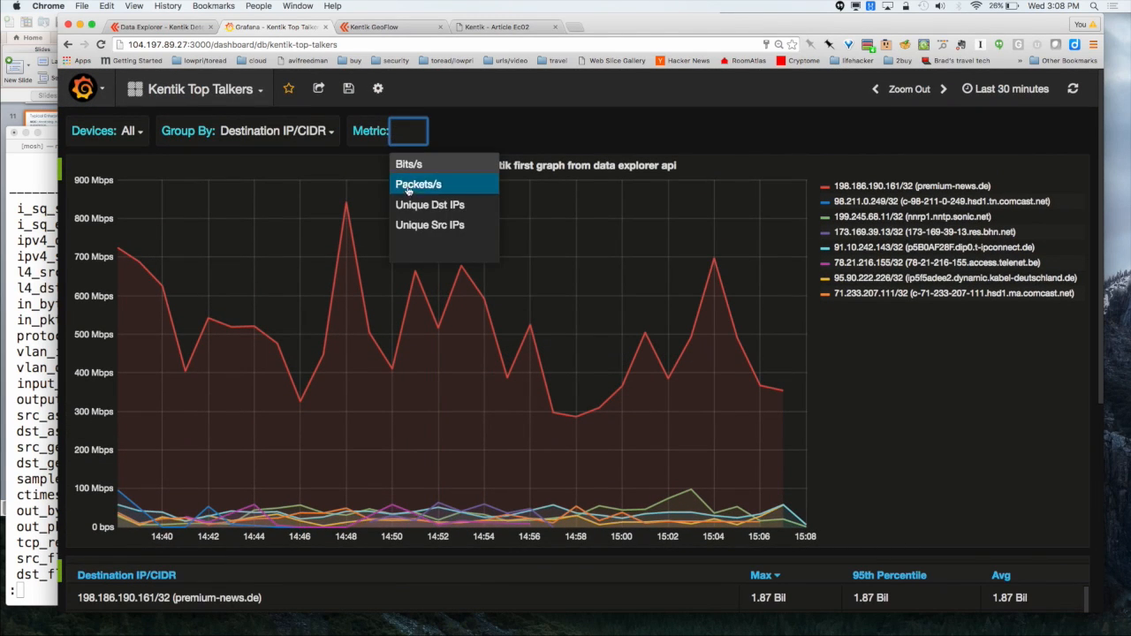
click(422, 205)
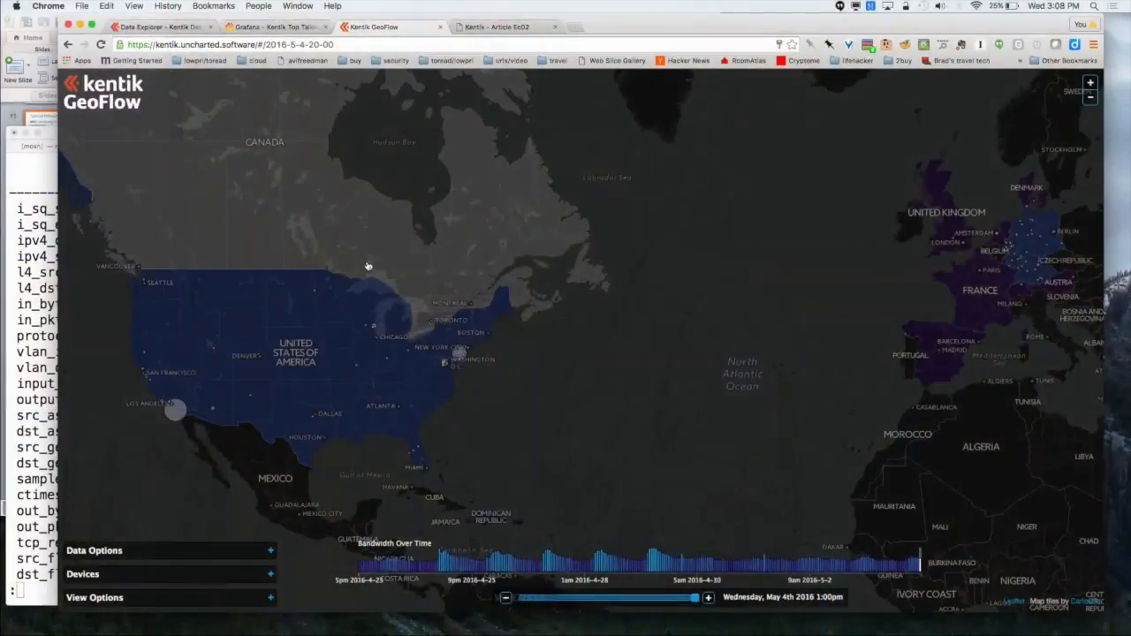
Reload the Kentik GeoFlow map and inspect the traffic flows across the Atlantic and the United States.
key(super+r)
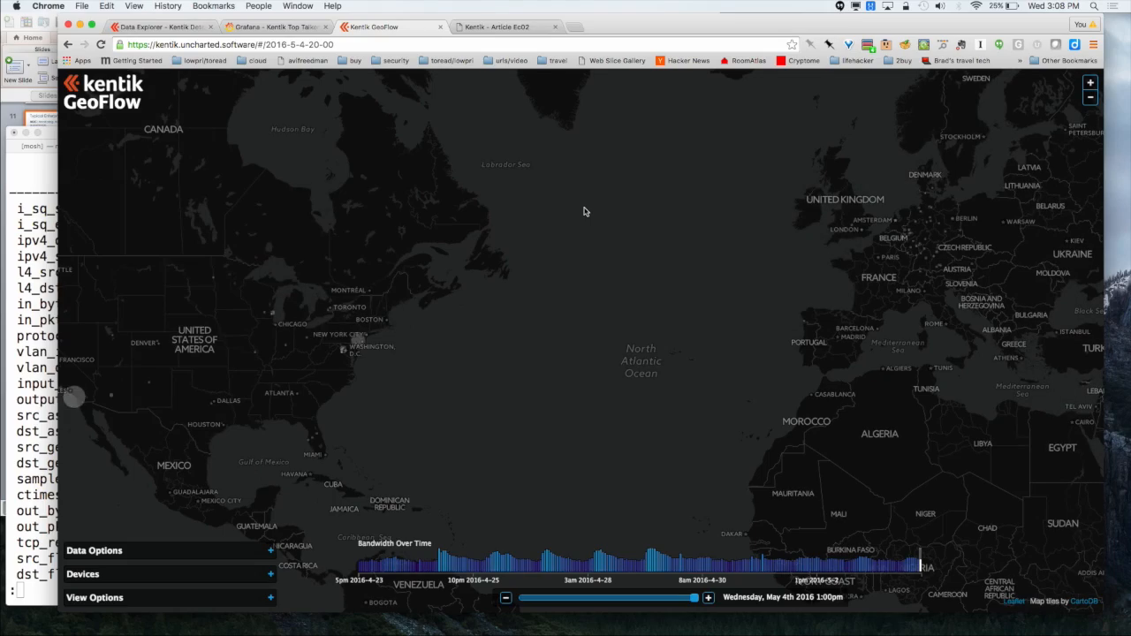
drag(583, 212, 666, 194)
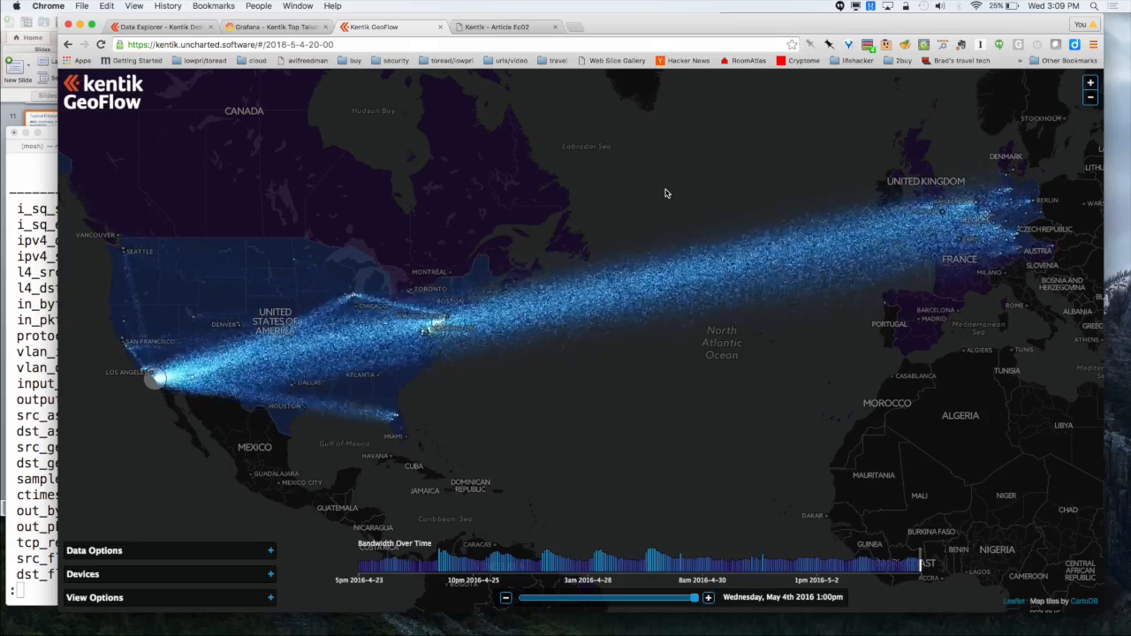
scroll(667, 194, up, 2)
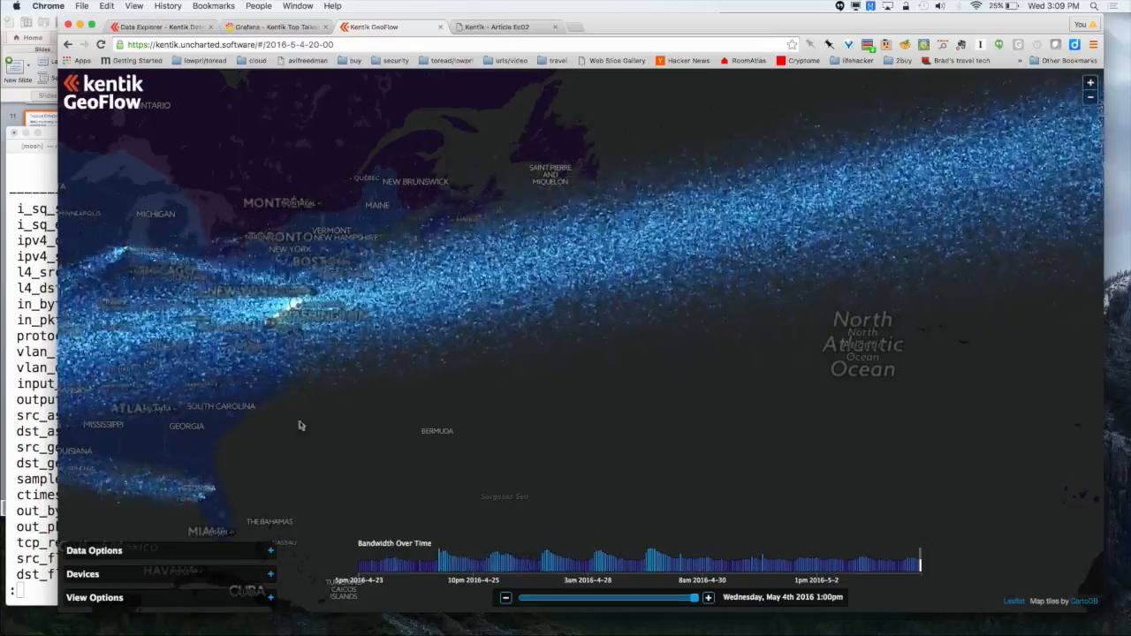
drag(368, 386, 813, 326)
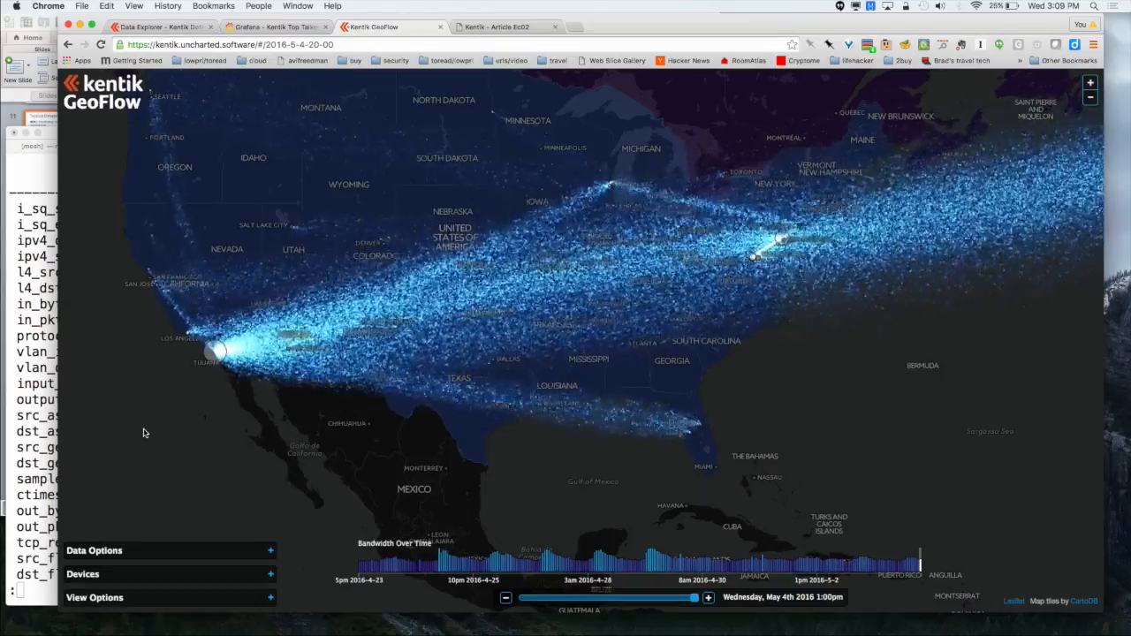
Show the San Diego traffic breakdown on the GeoFlow map and open its Source AS chart in Data Explorer.
mouse_move(220, 352)
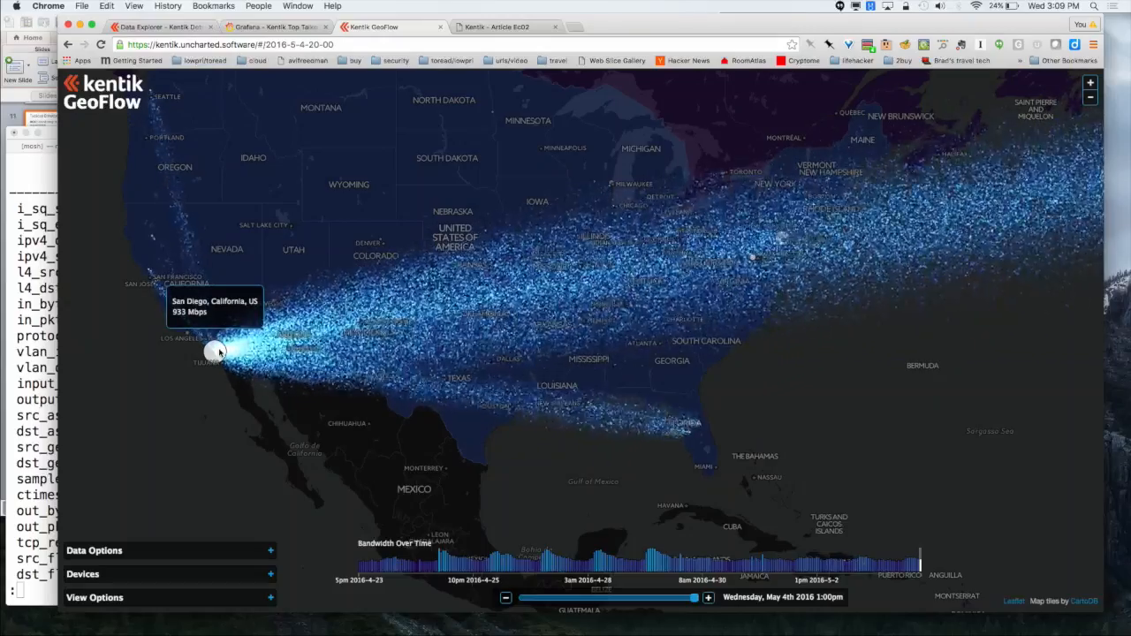
click(217, 351)
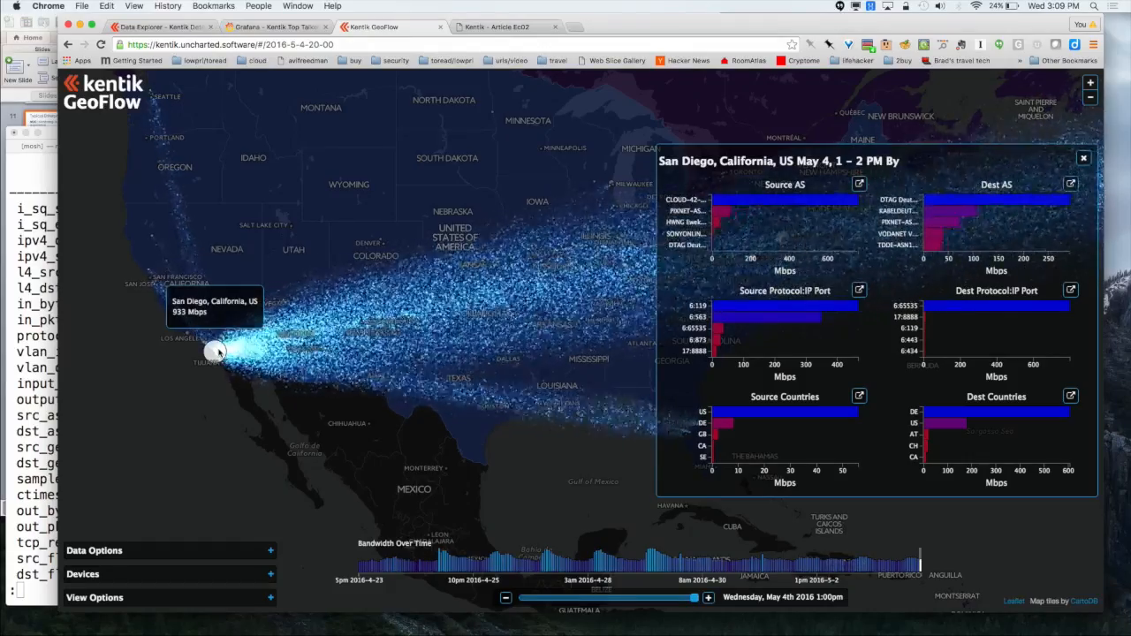
mouse_move(853, 190)
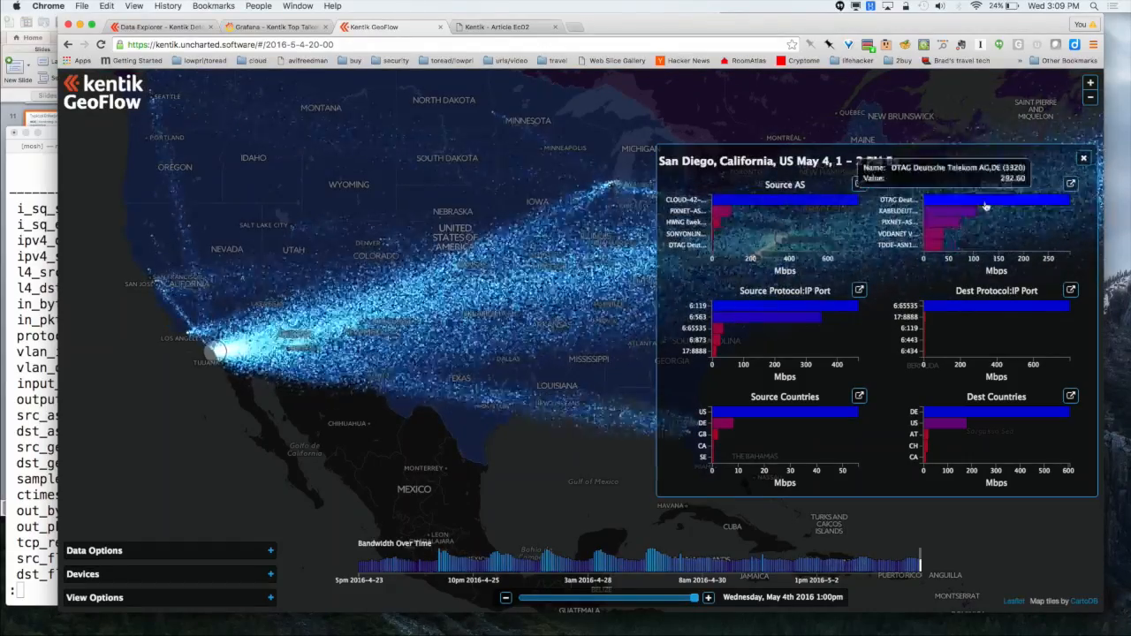
click(859, 184)
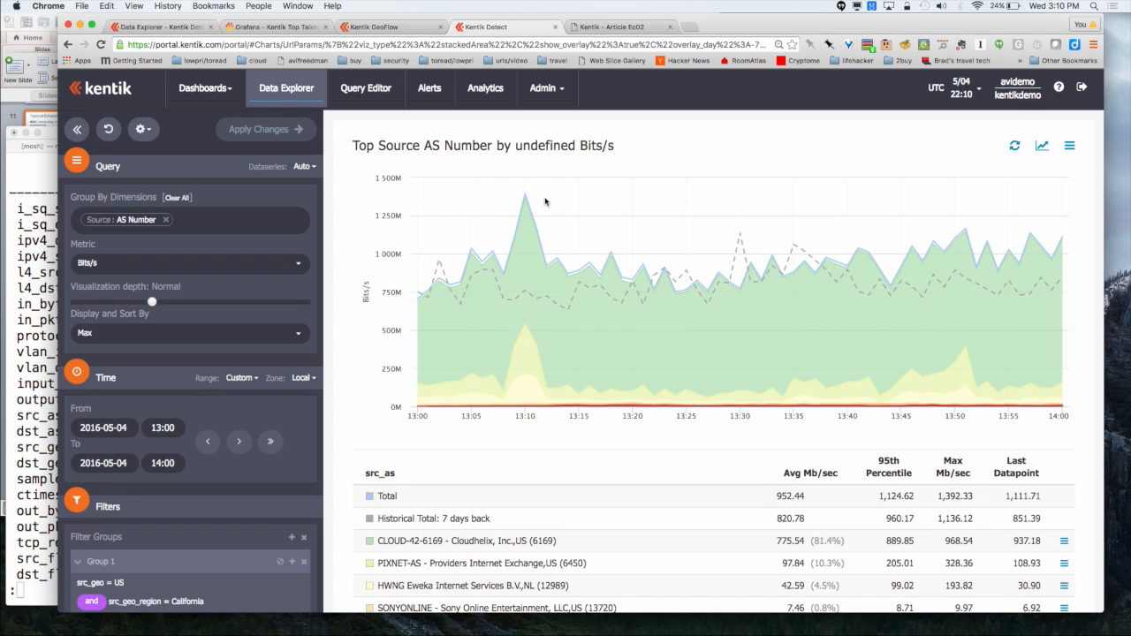
Return to GeoFlow, apply the custom where filter PROTOCOL='1' and close the San Diego breakdown.
click(358, 27)
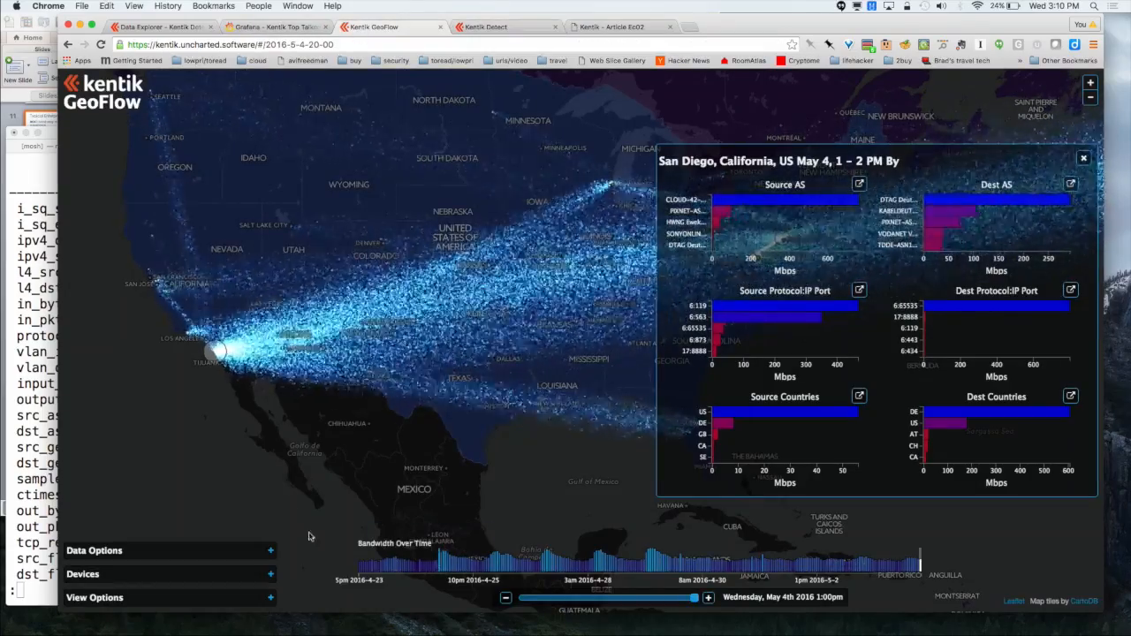
click(270, 550)
click(154, 536)
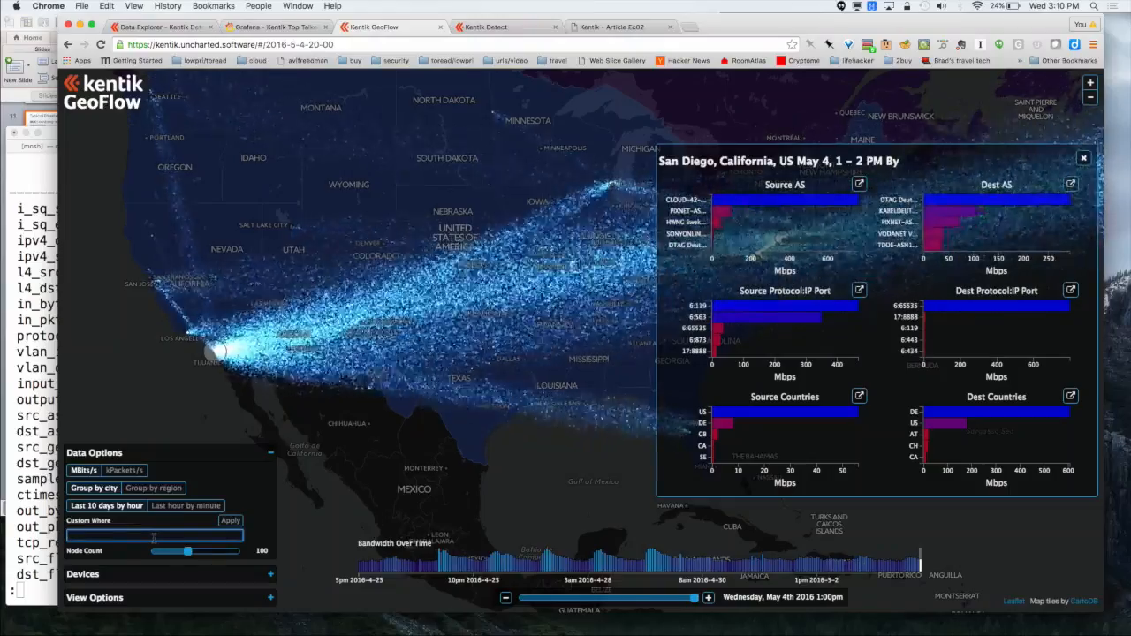
text(PROTOC)
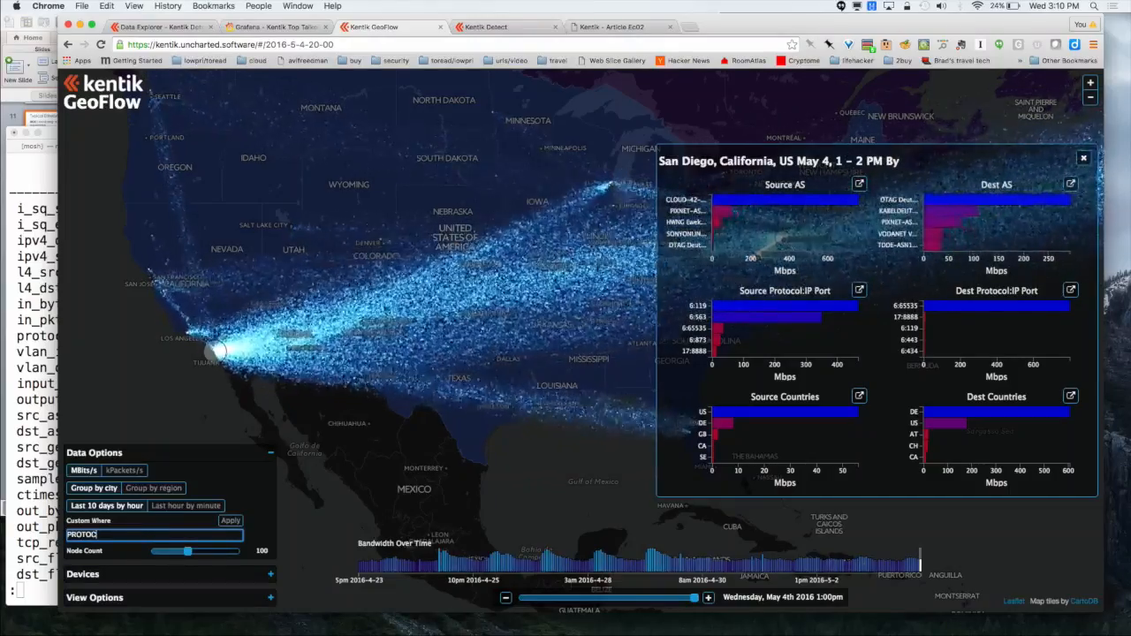
text(OL='T)
text(')
click(230, 520)
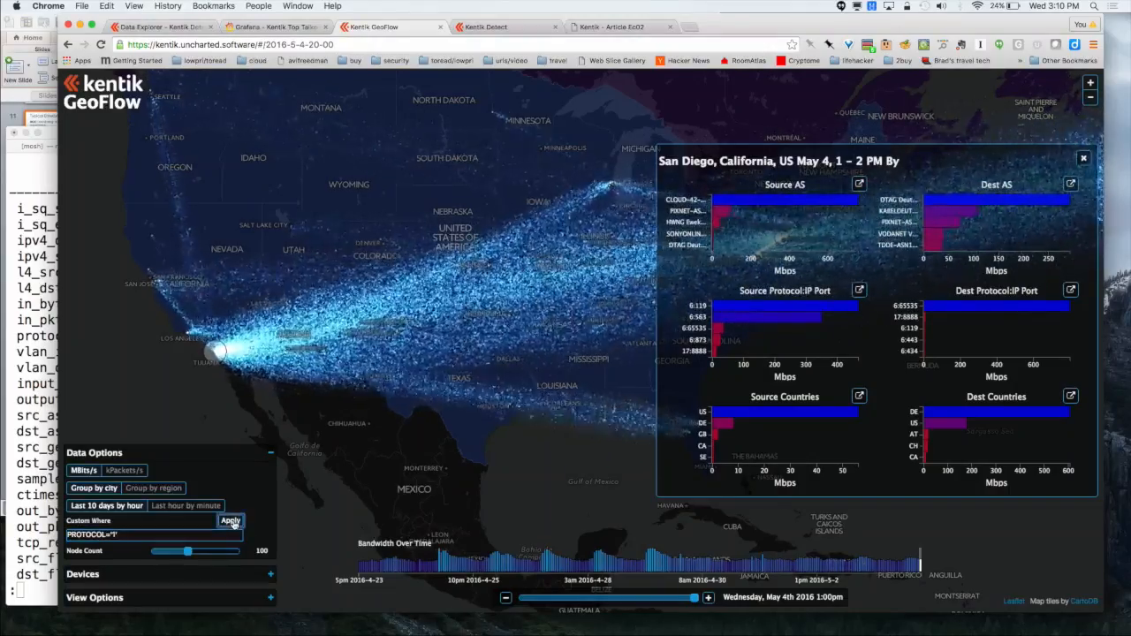
click(1081, 161)
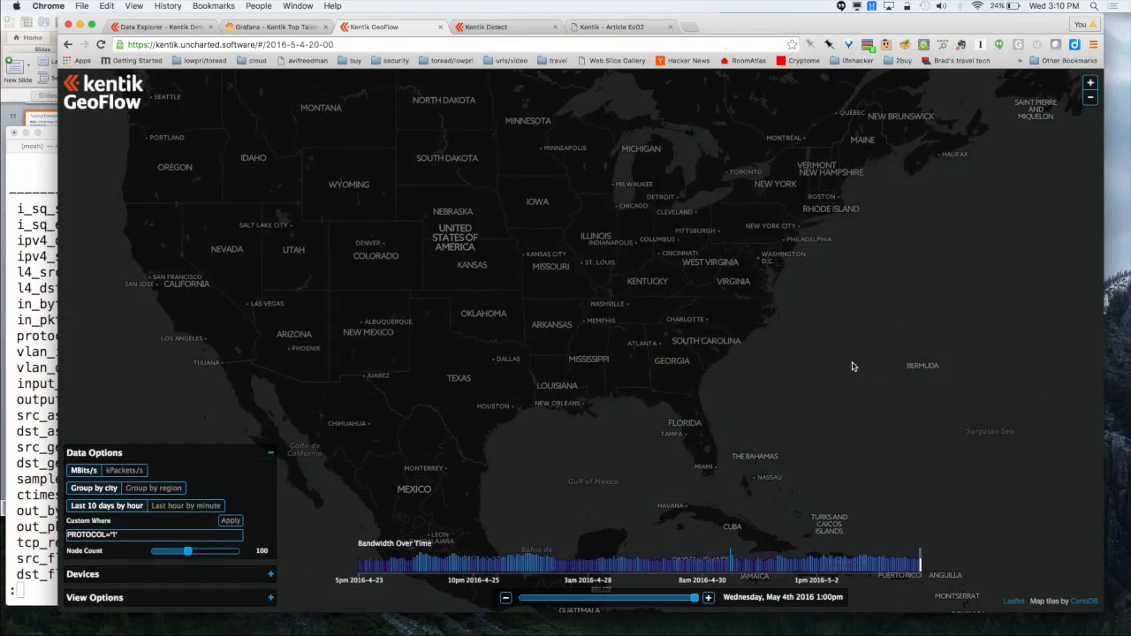
Examine the filtered GeoFlow traffic between the United States, Europe, Africa and South America.
drag(852, 366, 282, 221)
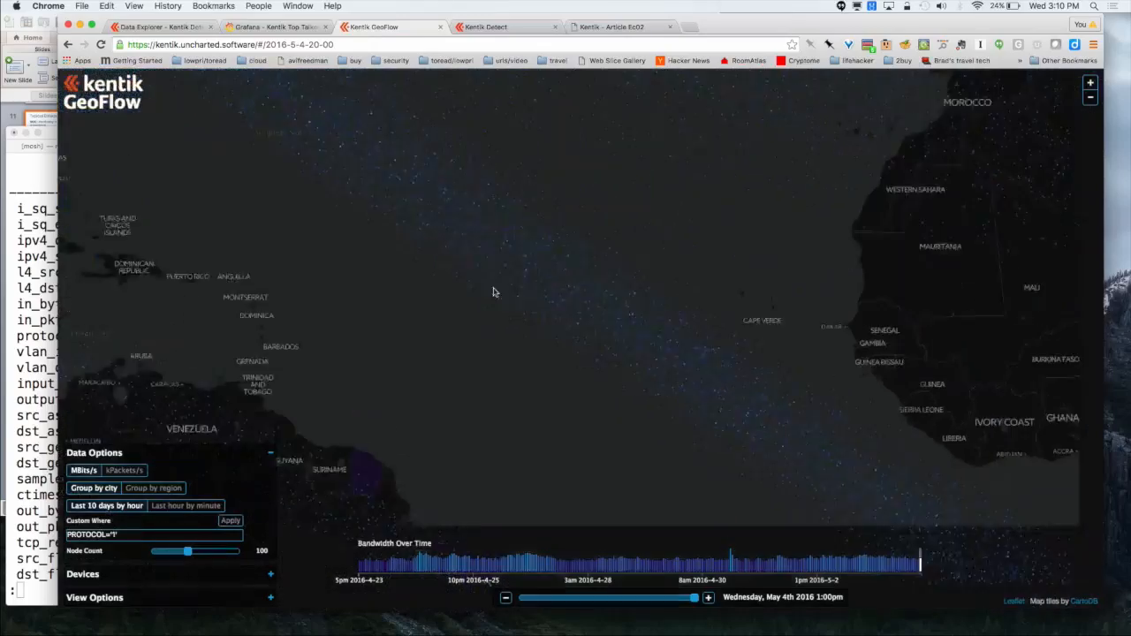
drag(493, 292, 442, 248)
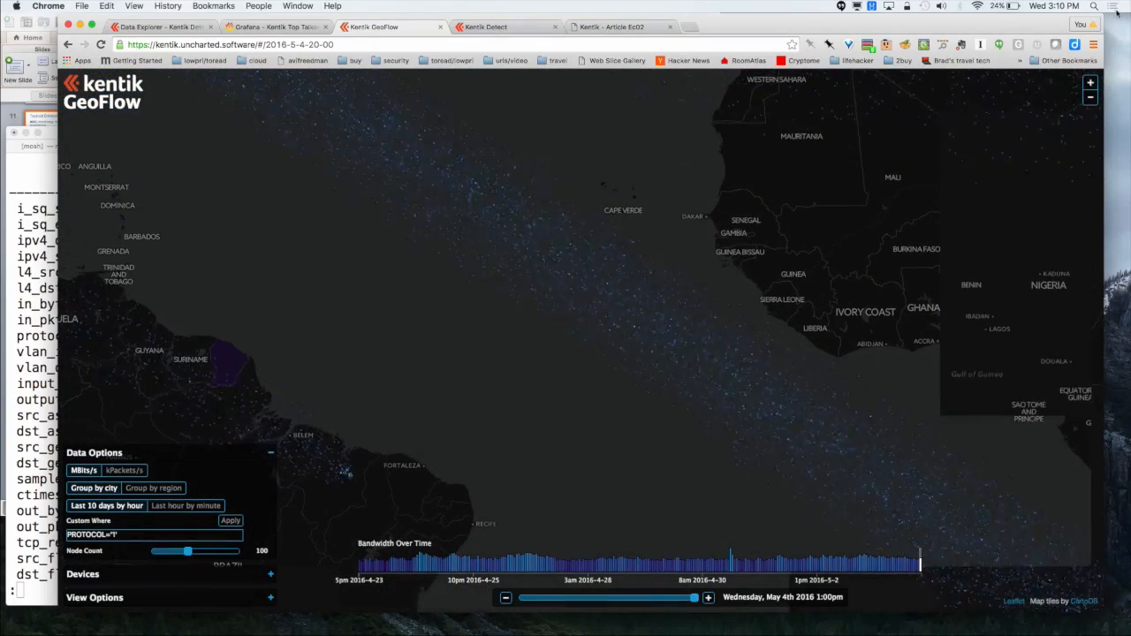
click(1089, 97)
drag(777, 389, 865, 524)
drag(624, 325, 754, 414)
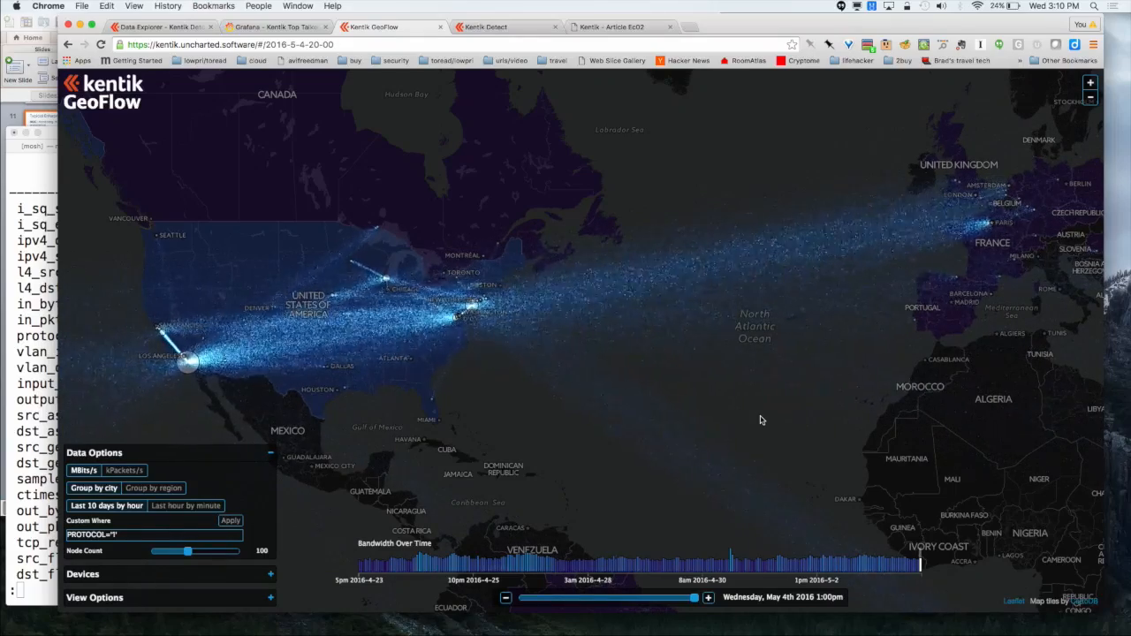
drag(760, 378, 783, 251)
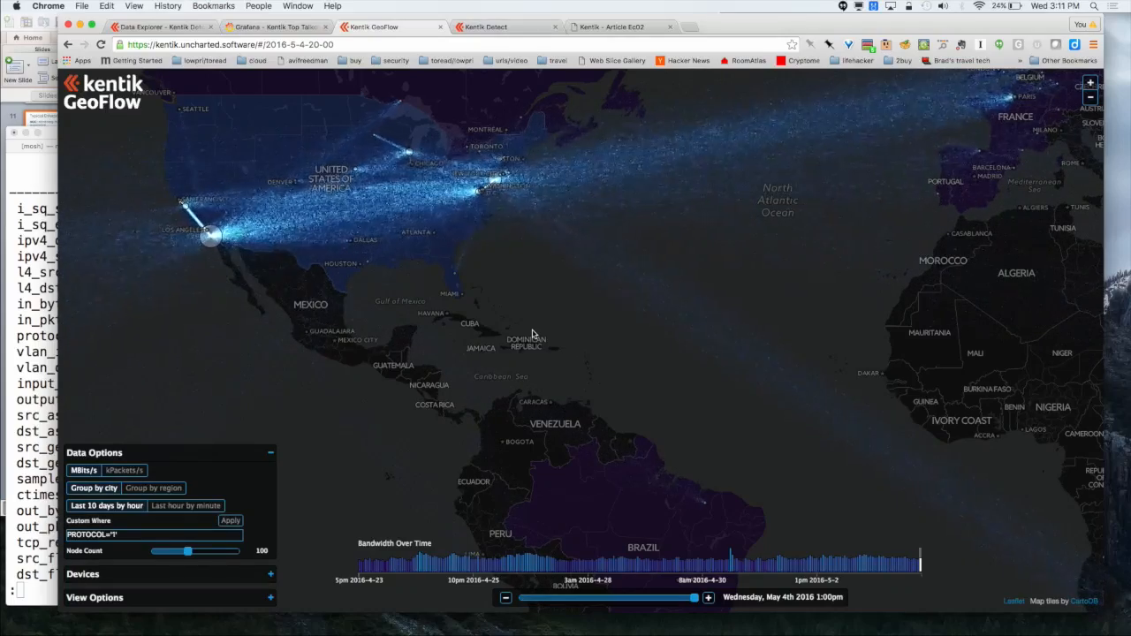
Return to the Data Explorer Sankey diagram and review the flows from source IP to destination AS and city.
click(159, 27)
scroll(522, 212, up, 10)
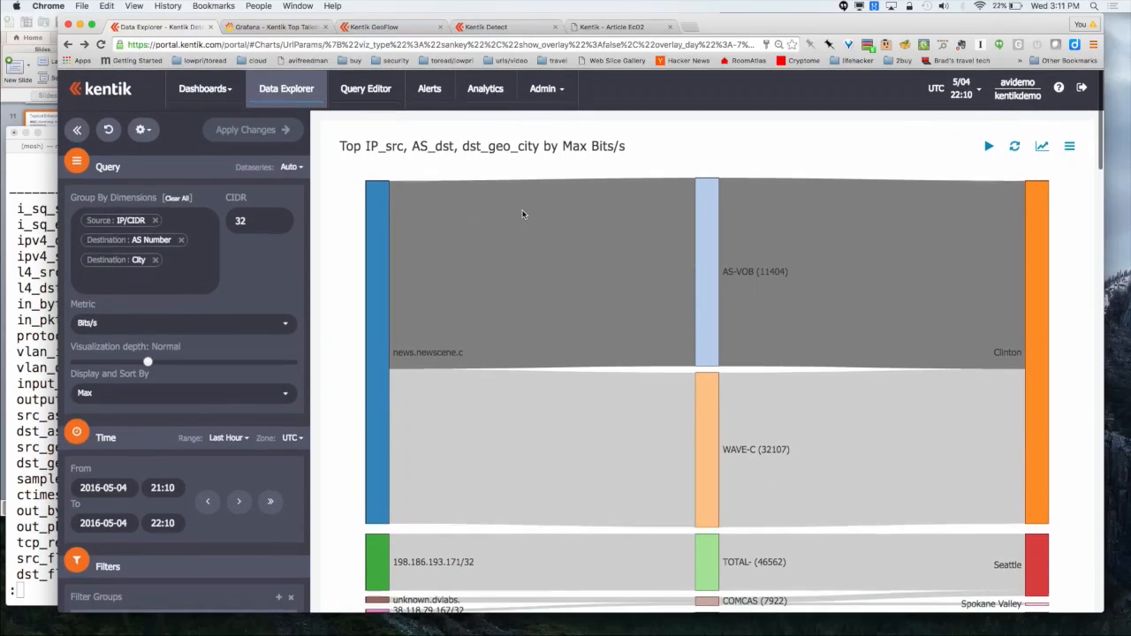
mouse_move(522, 213)
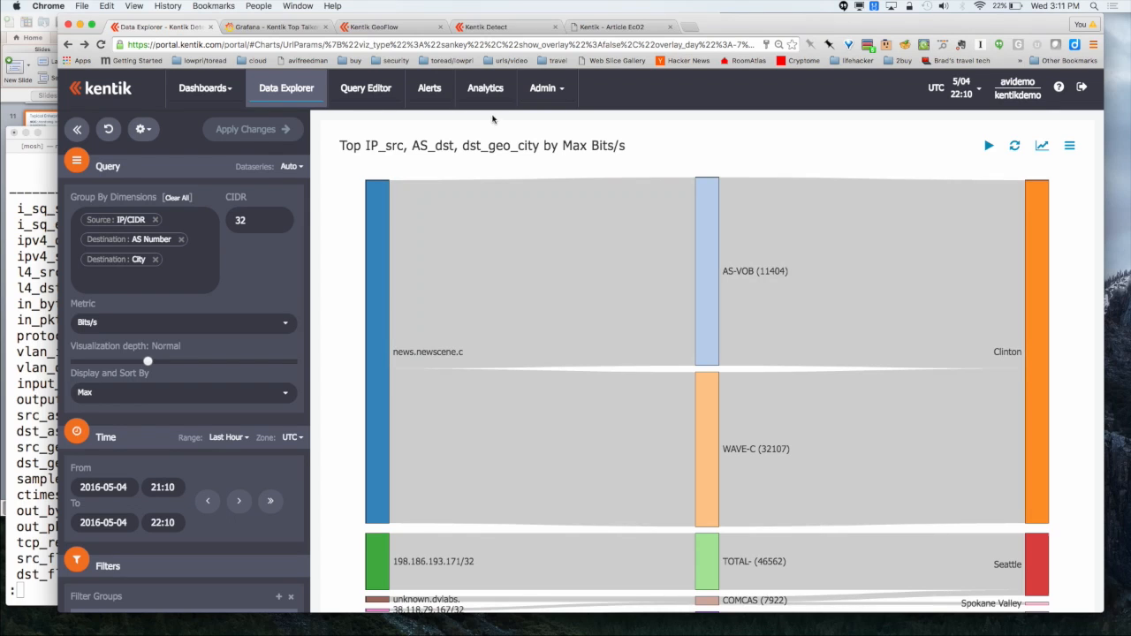
click(477, 86)
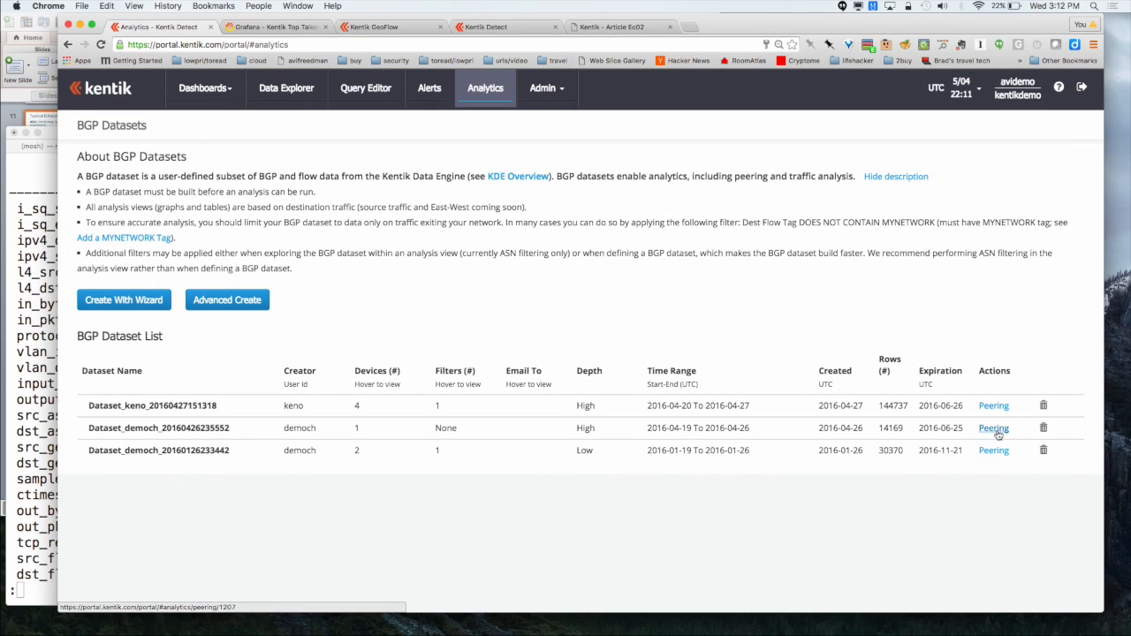
click(995, 431)
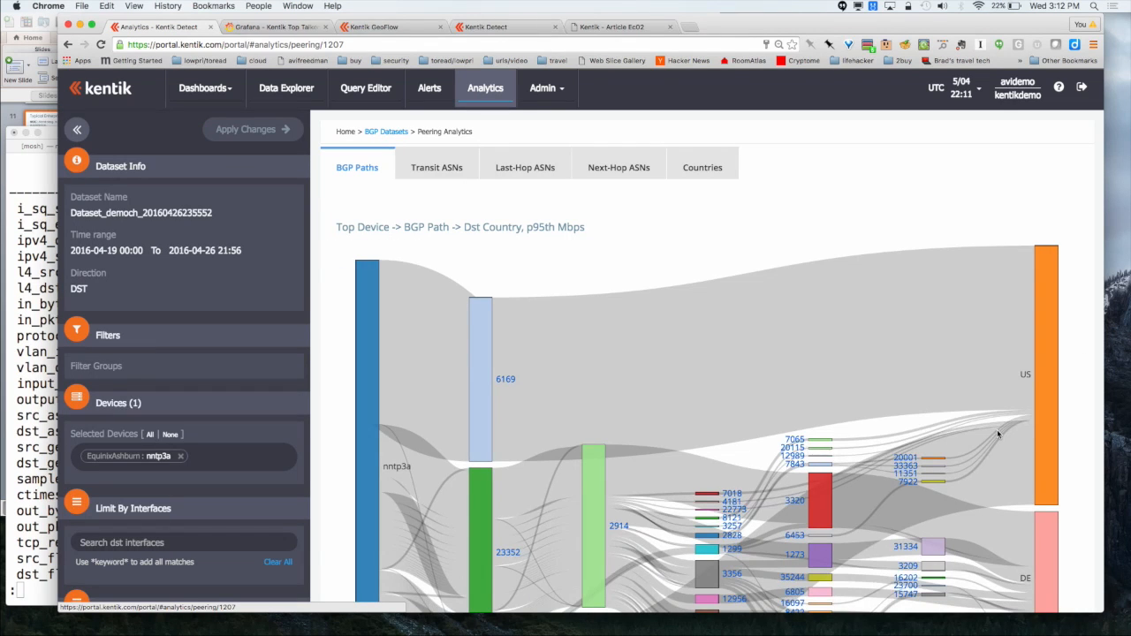
scroll(998, 433, down, 3)
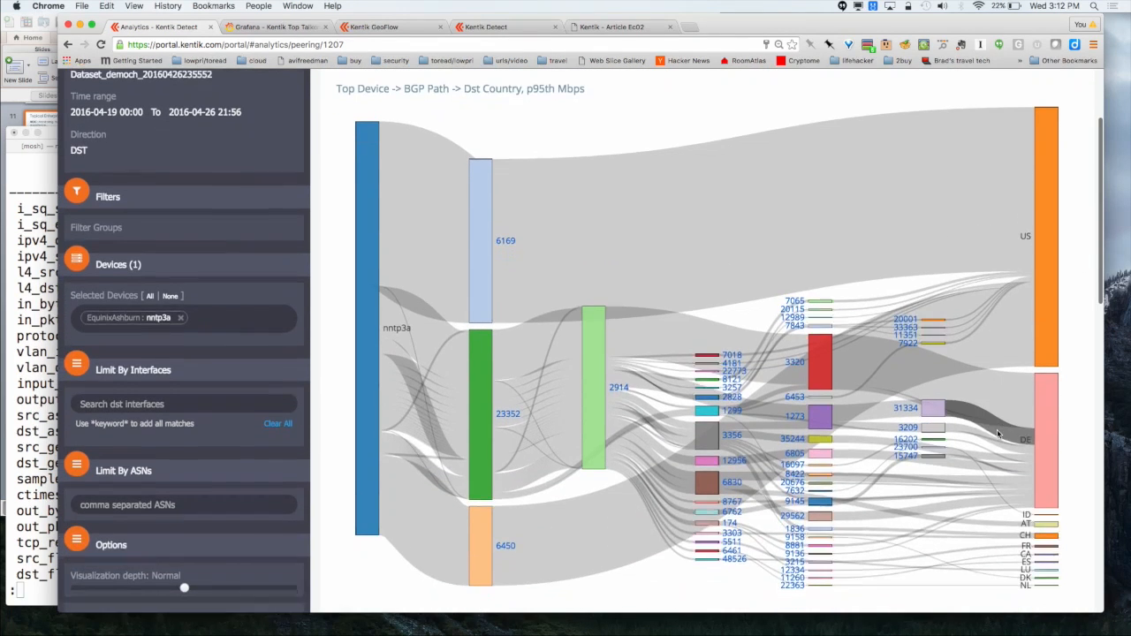
mouse_move(997, 433)
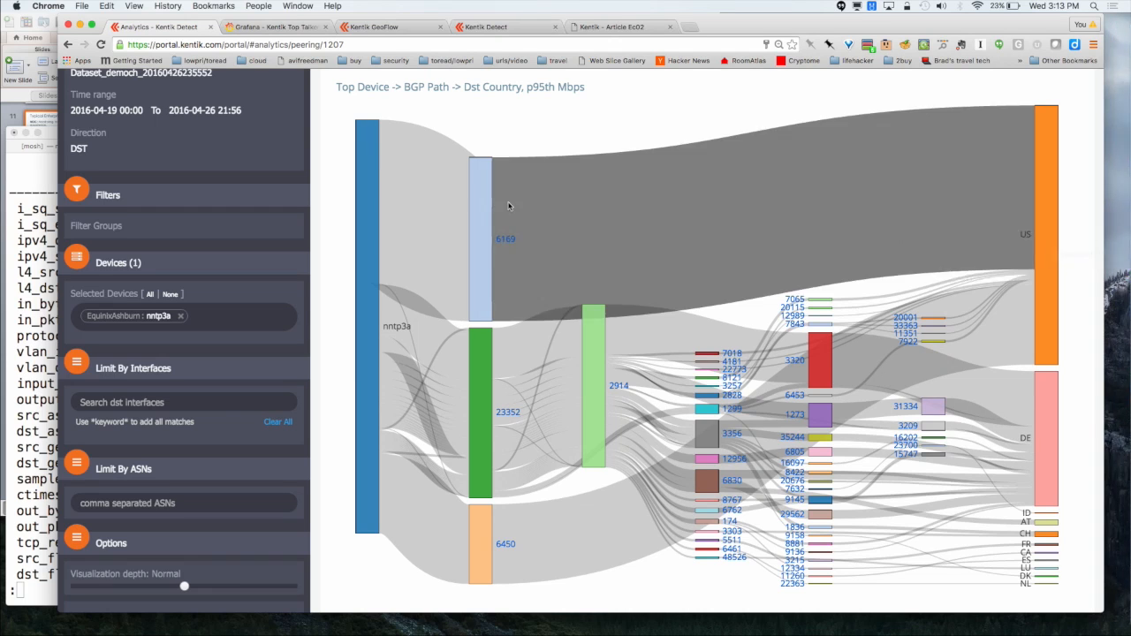
Open the alert all_dst53_or_src53_to_1ip_from_all_external_copy1 for editing from the alert administration list.
scroll(581, 216, up, 4)
click(562, 88)
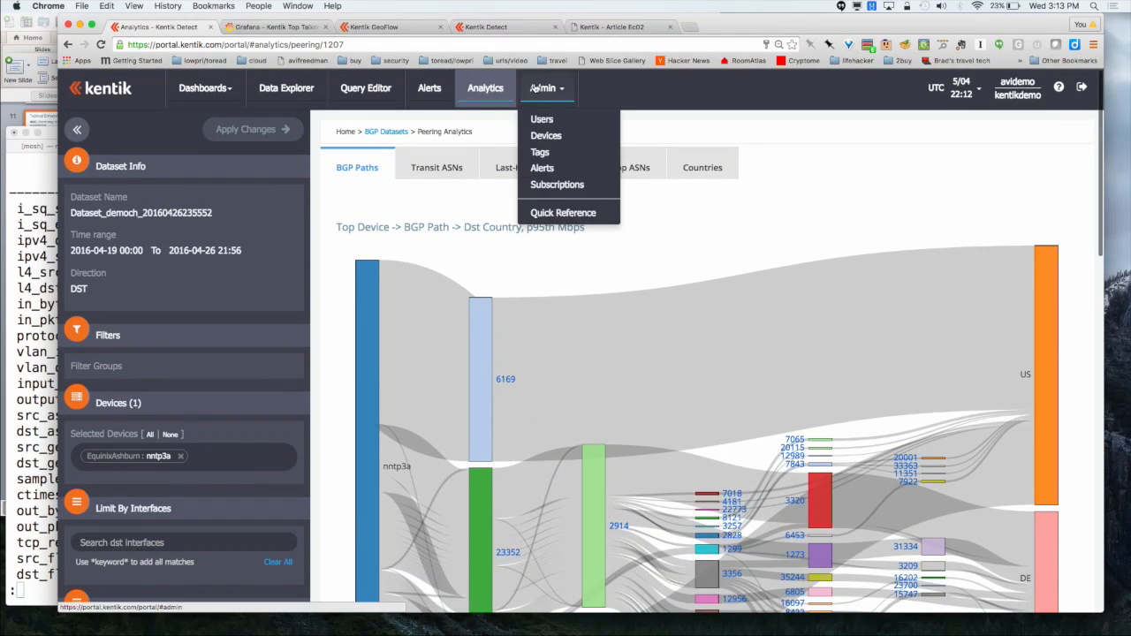
click(542, 168)
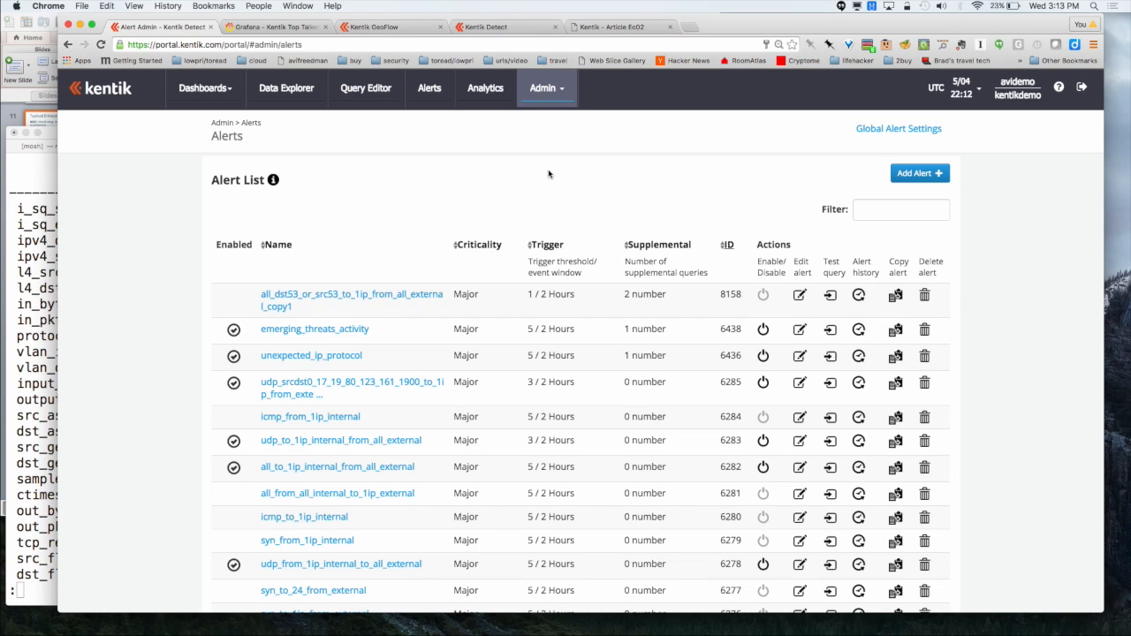
click(384, 295)
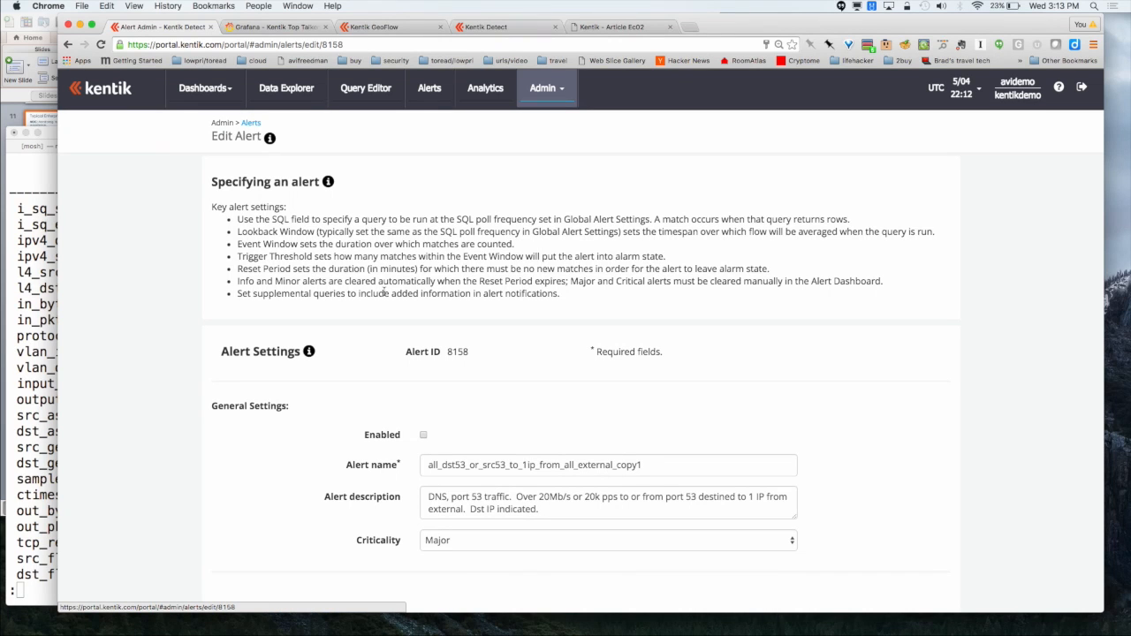
Enlarge the page and examine the alert's general settings, trigger SQL query and lookback window.
key(super+equal)
key(super+equal)
key(super+equal)
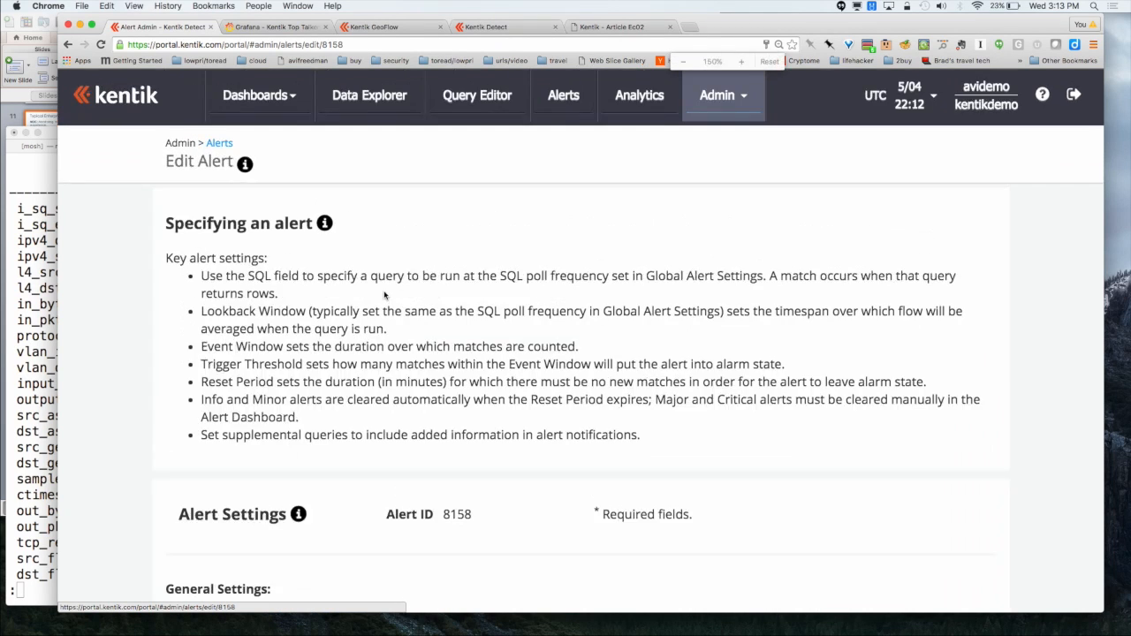
scroll(529, 536, down, 6)
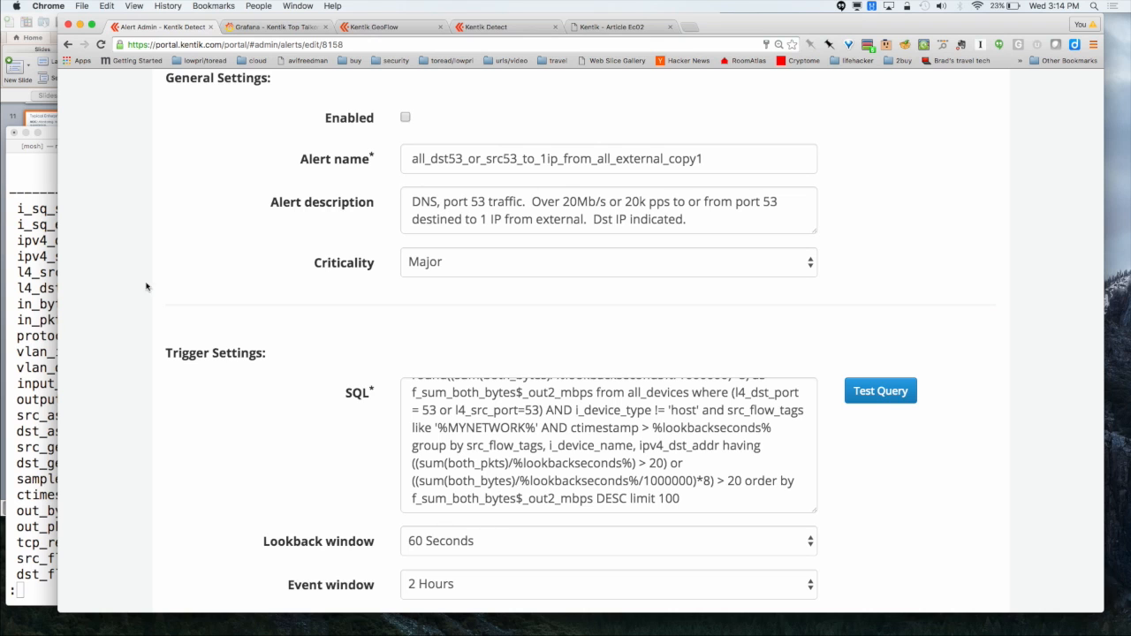
scroll(519, 432, up, 3)
scroll(519, 433, up, 1)
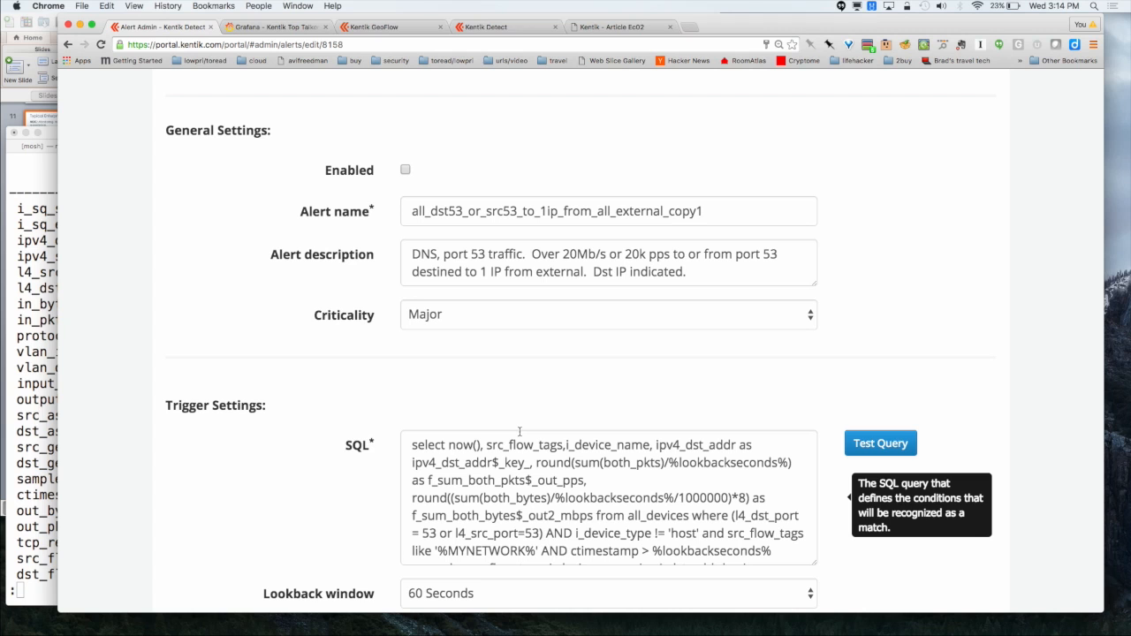
scroll(496, 481, down, 6)
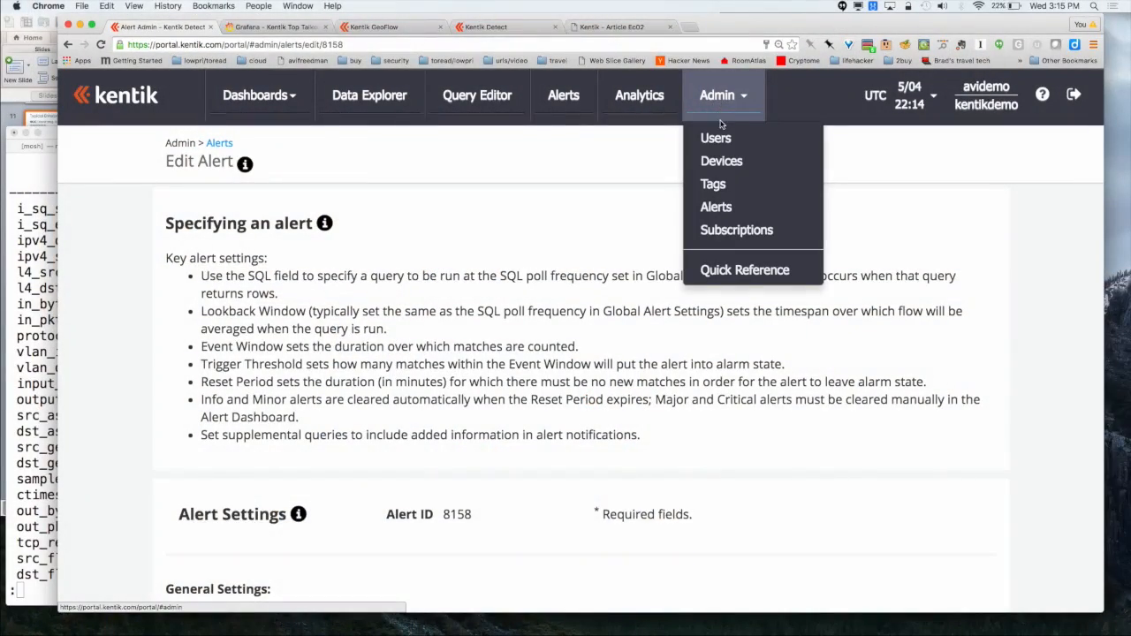
Return to the alert list, open the Global Alert Settings and review the email, URL and syslog notification options.
click(747, 211)
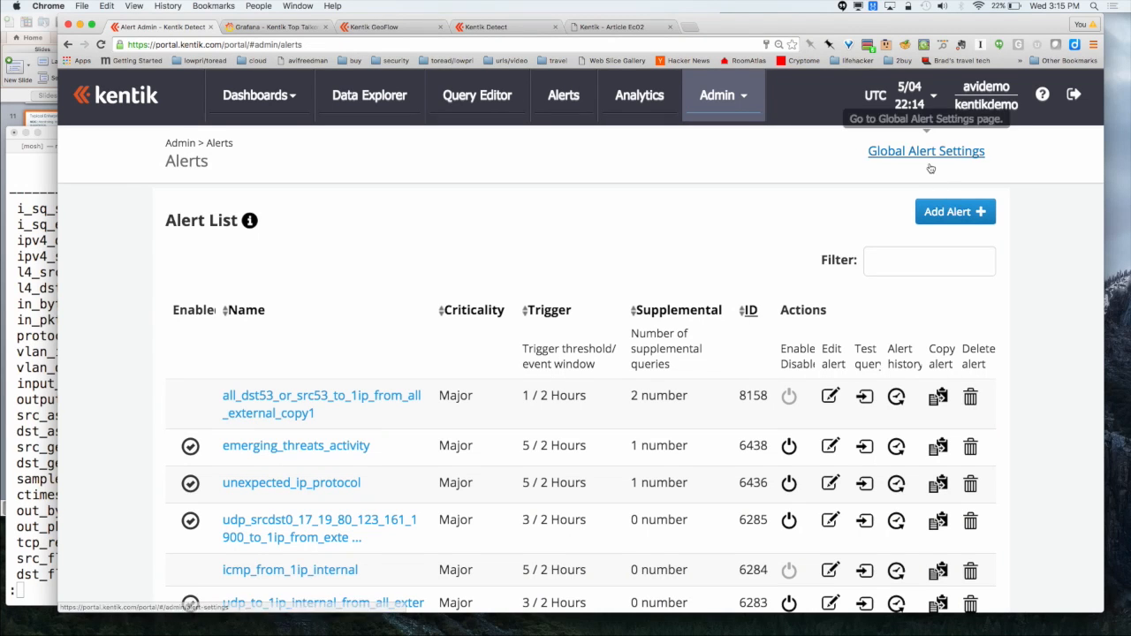
click(926, 151)
scroll(653, 436, down, 5)
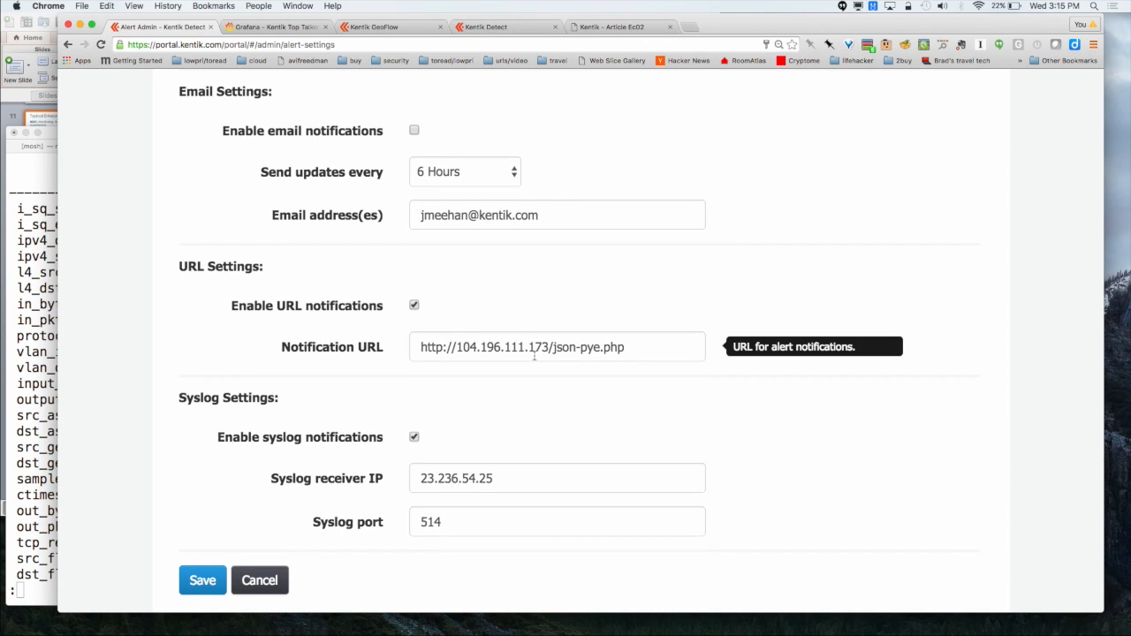
scroll(534, 356, up, 5)
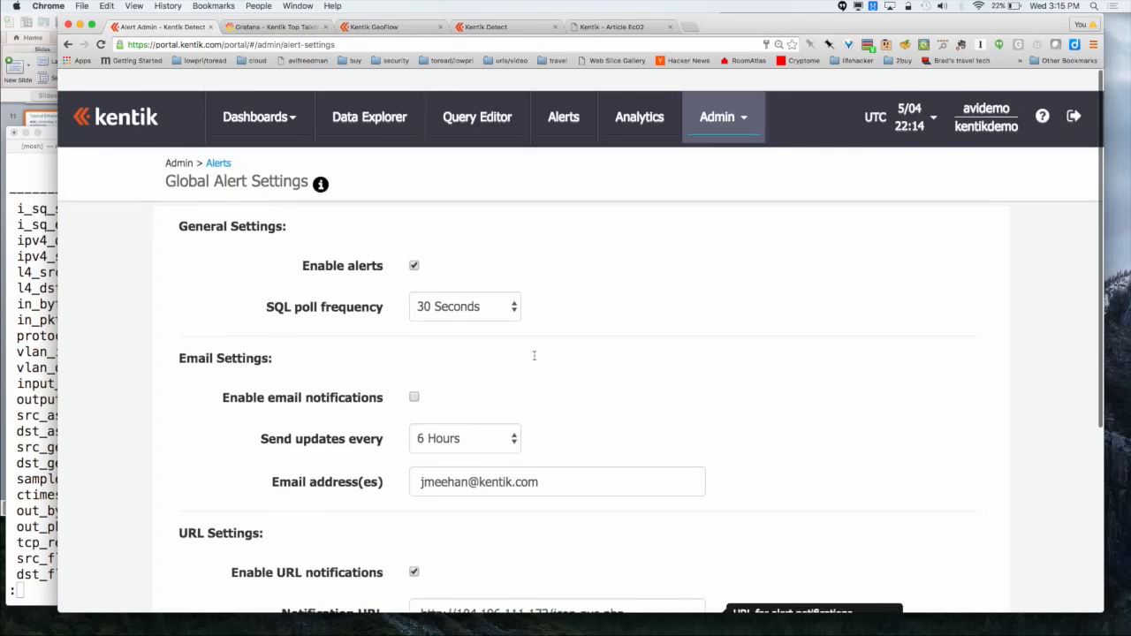
Return to Data Explorer and remove the source IP/CIDR, destination AS Number and destination City grouping dimensions.
click(369, 95)
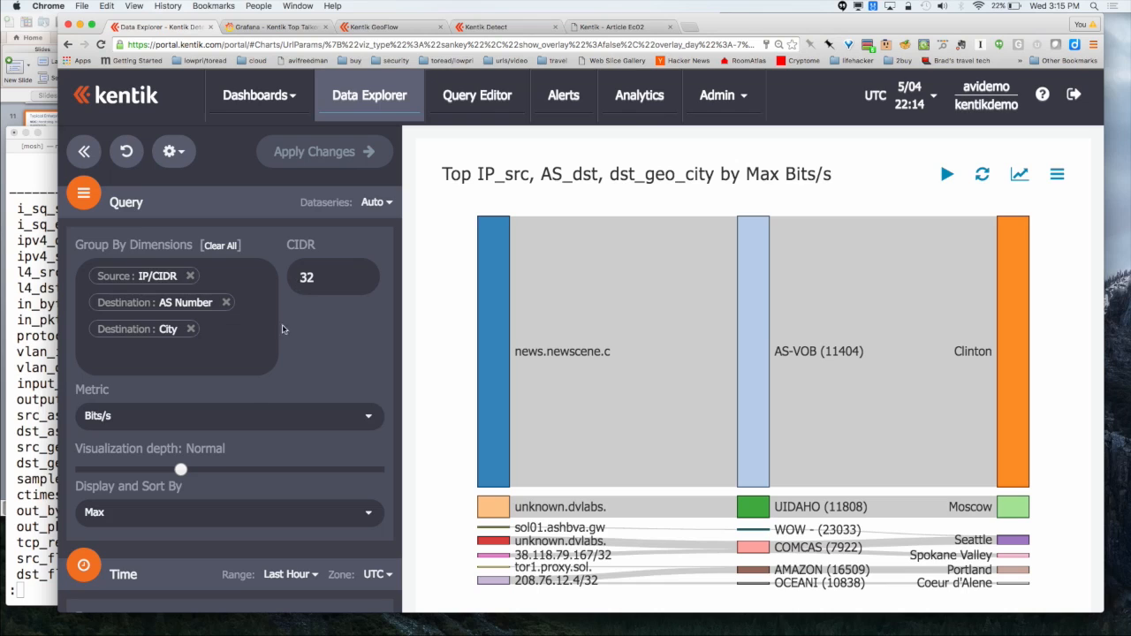
scroll(248, 434, down, 5)
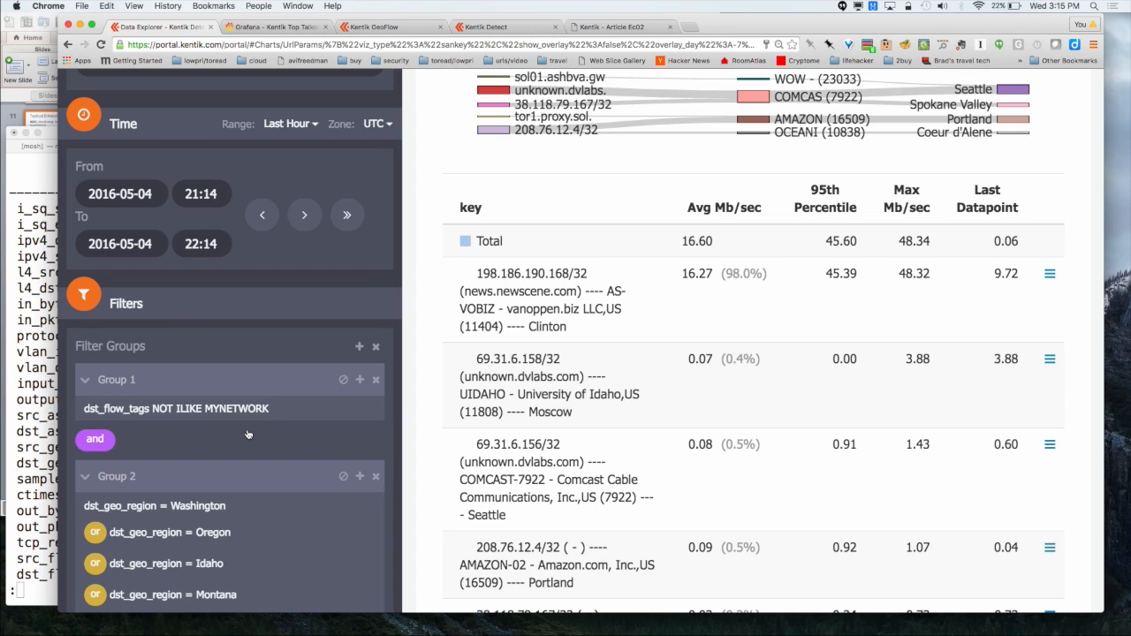
scroll(248, 434, up, 10)
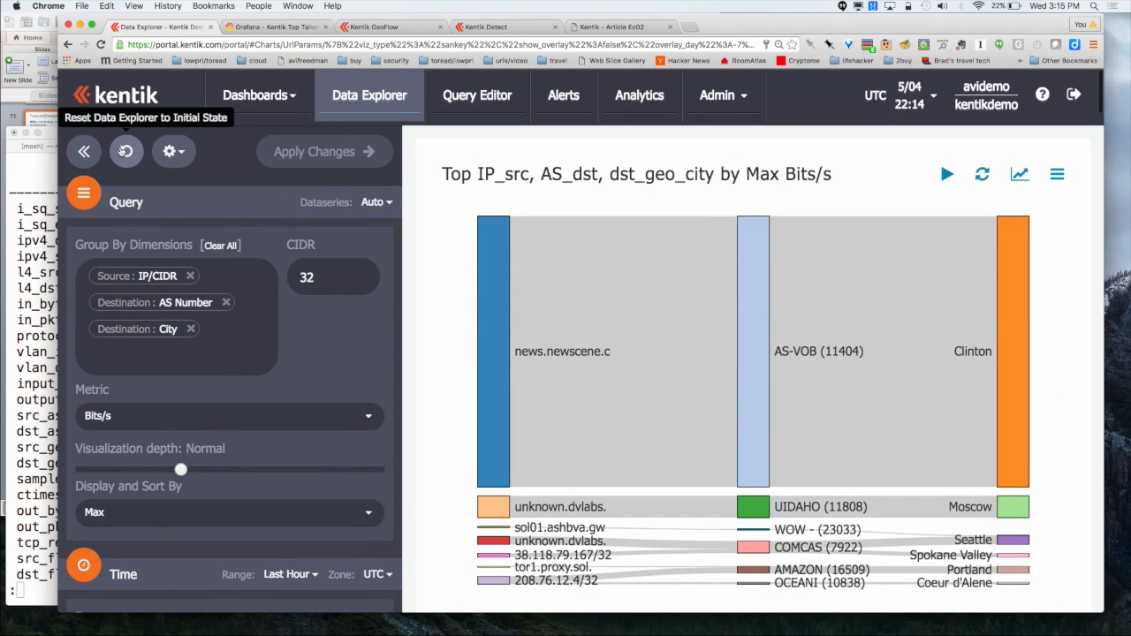
click(124, 151)
click(193, 278)
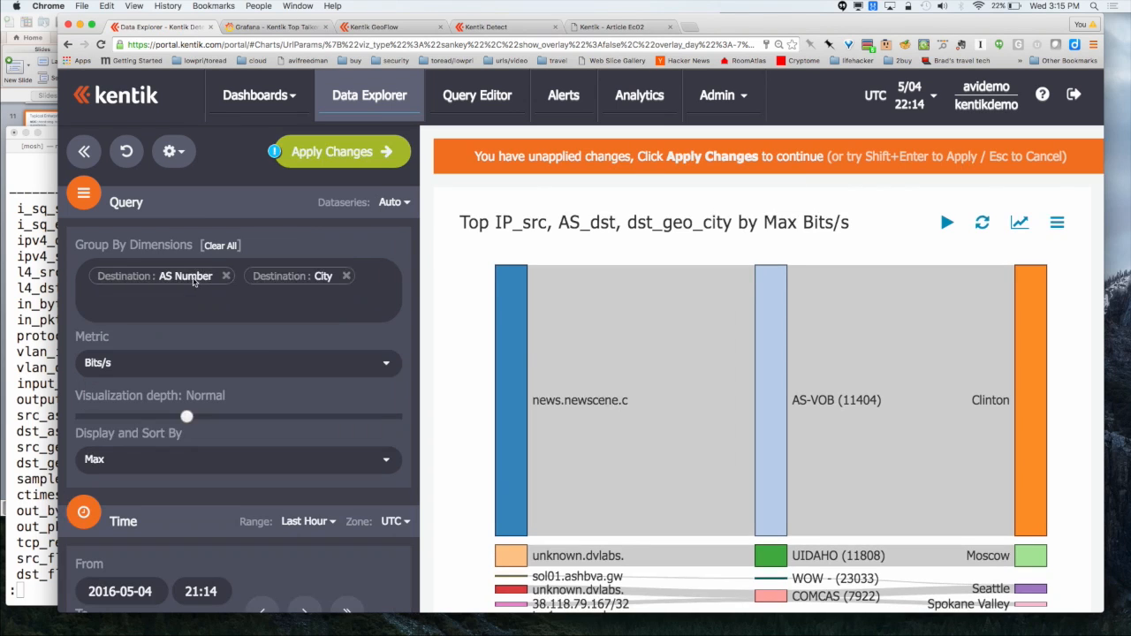
click(222, 275)
click(190, 275)
Delete all filter groups and remove the devices cat2_cloudhelix_com and core_nyc_isp, leaving only nntp3a selected.
scroll(188, 279, down, 5)
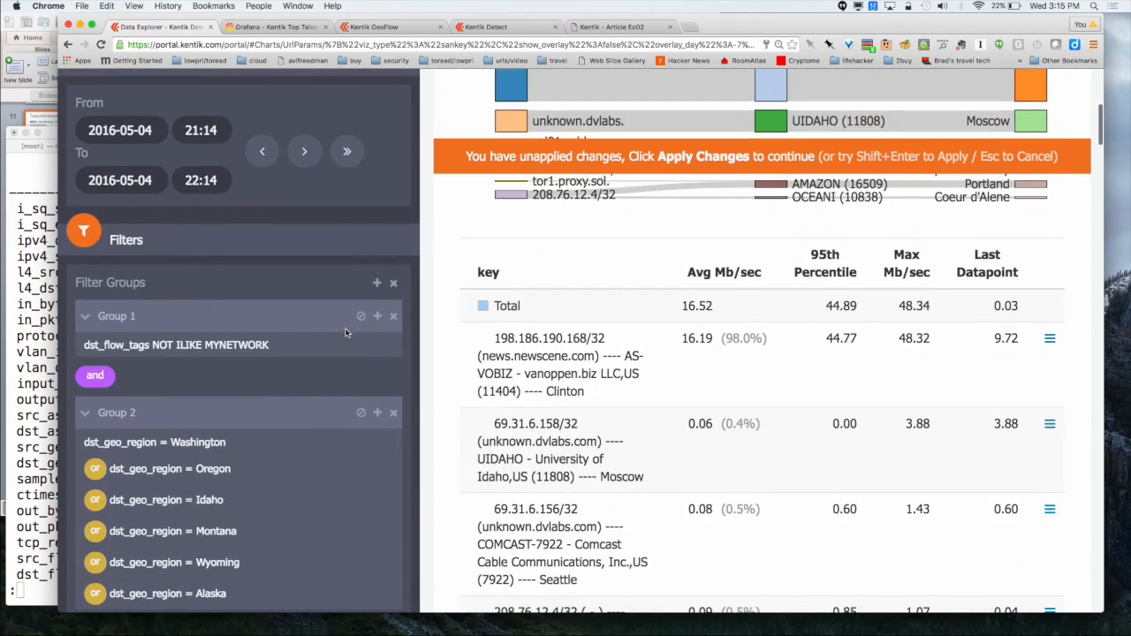
click(392, 284)
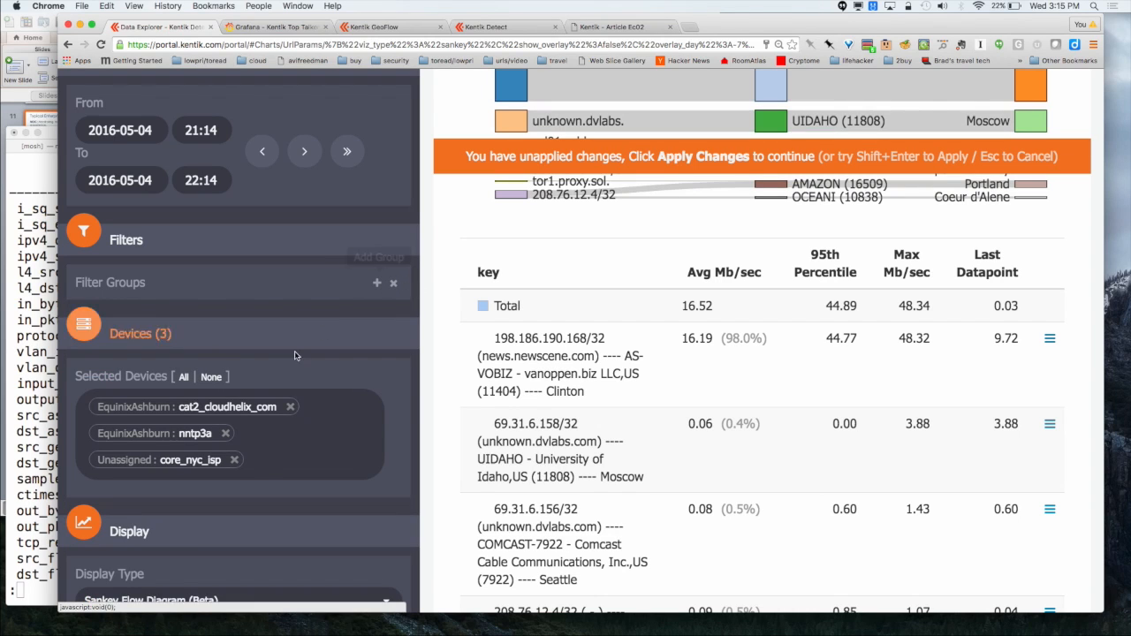
click(289, 407)
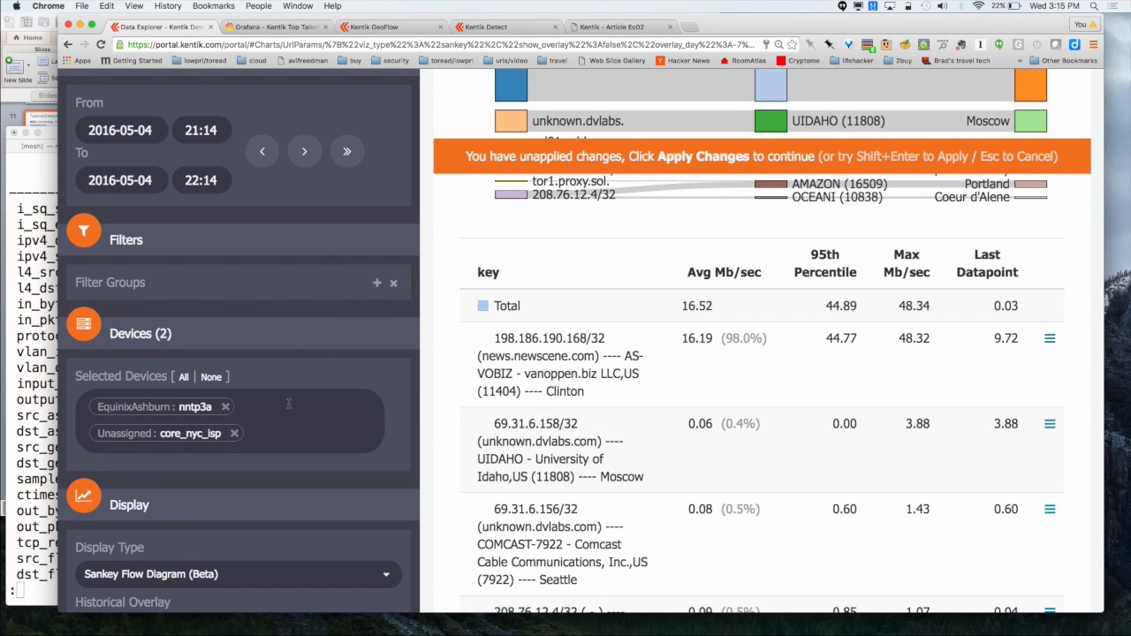
click(235, 433)
Group the query by source AS Number and try to apply it with the Sankey display.
scroll(275, 327, up, 2)
scroll(275, 328, up, 10)
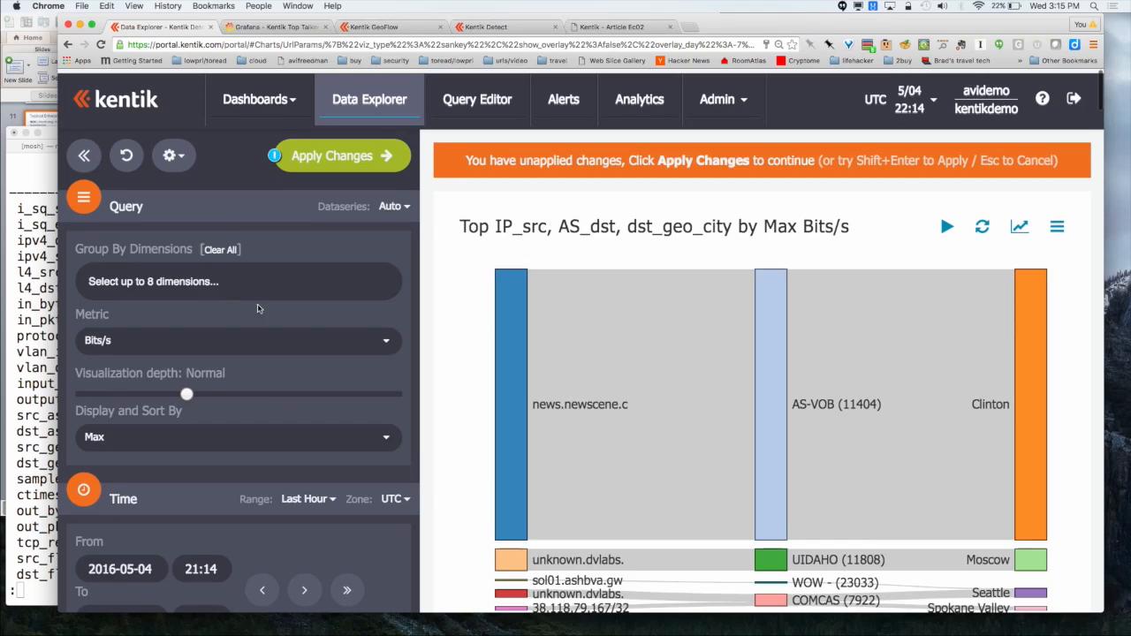
click(188, 278)
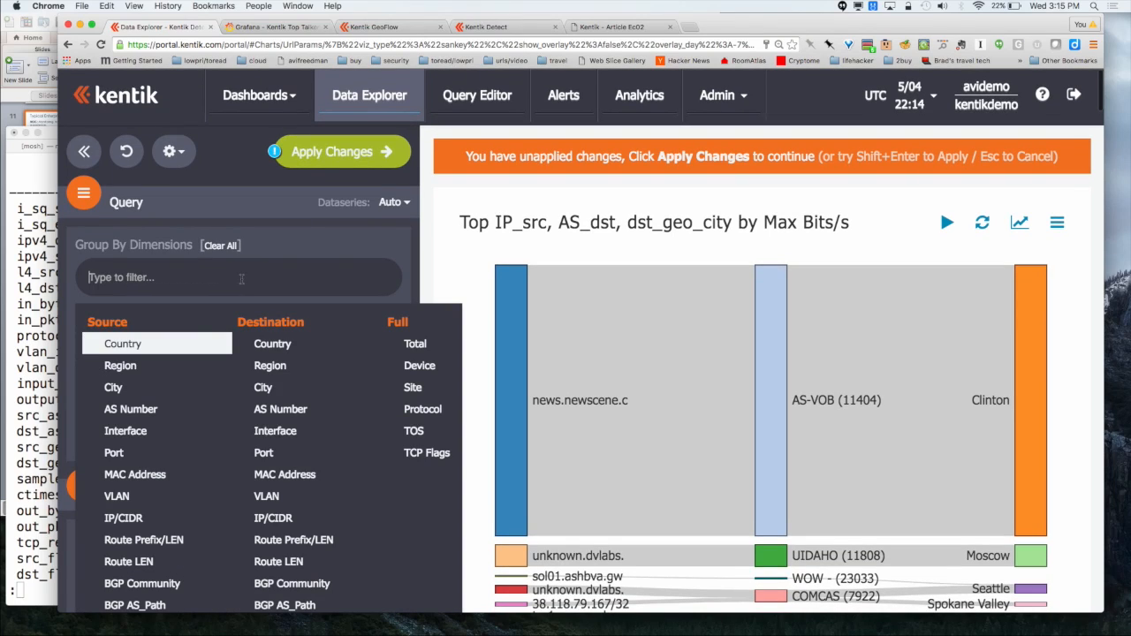
click(138, 412)
click(321, 150)
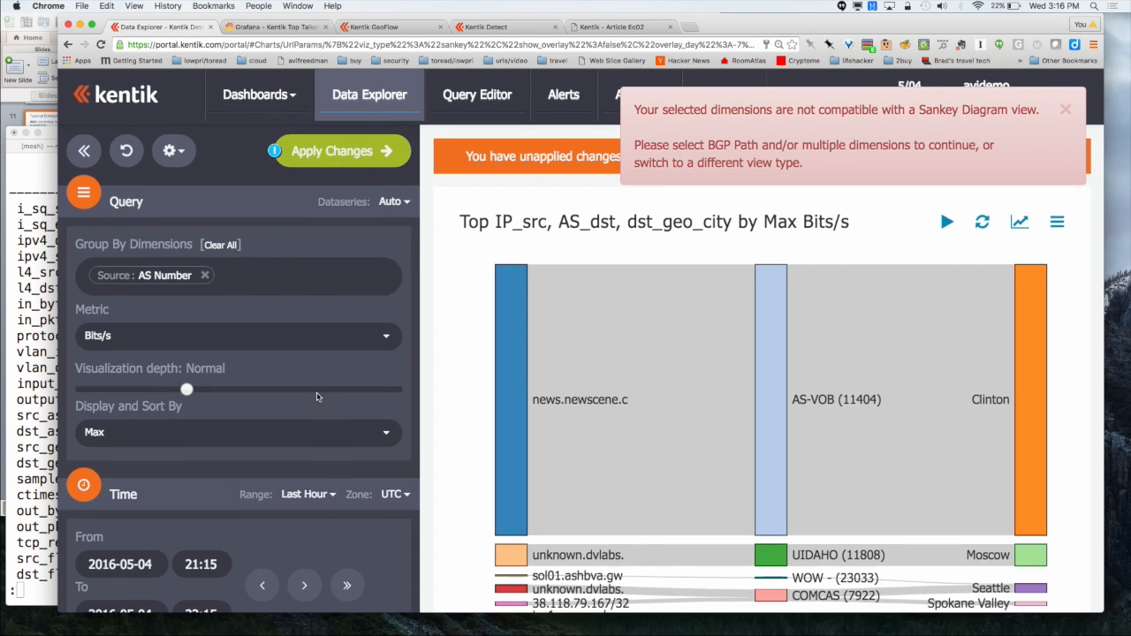
Set the display type to Time Series Stacked Graph, run the query and review the traffic by source AS.
scroll(318, 395, down, 10)
click(212, 177)
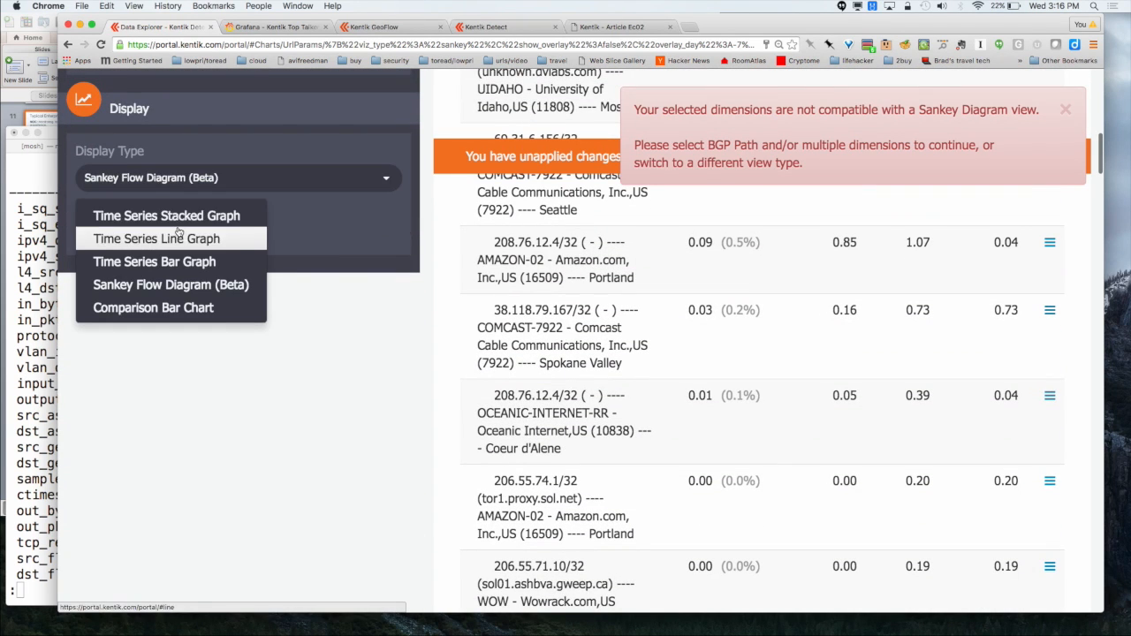
click(188, 215)
scroll(265, 221, up, 10)
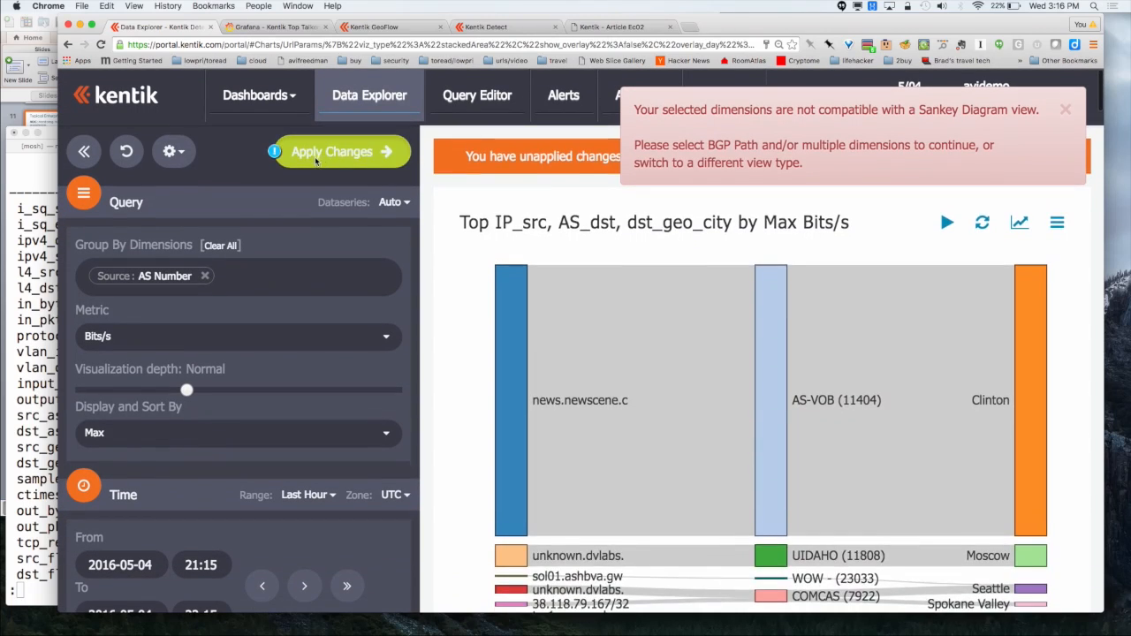
click(321, 159)
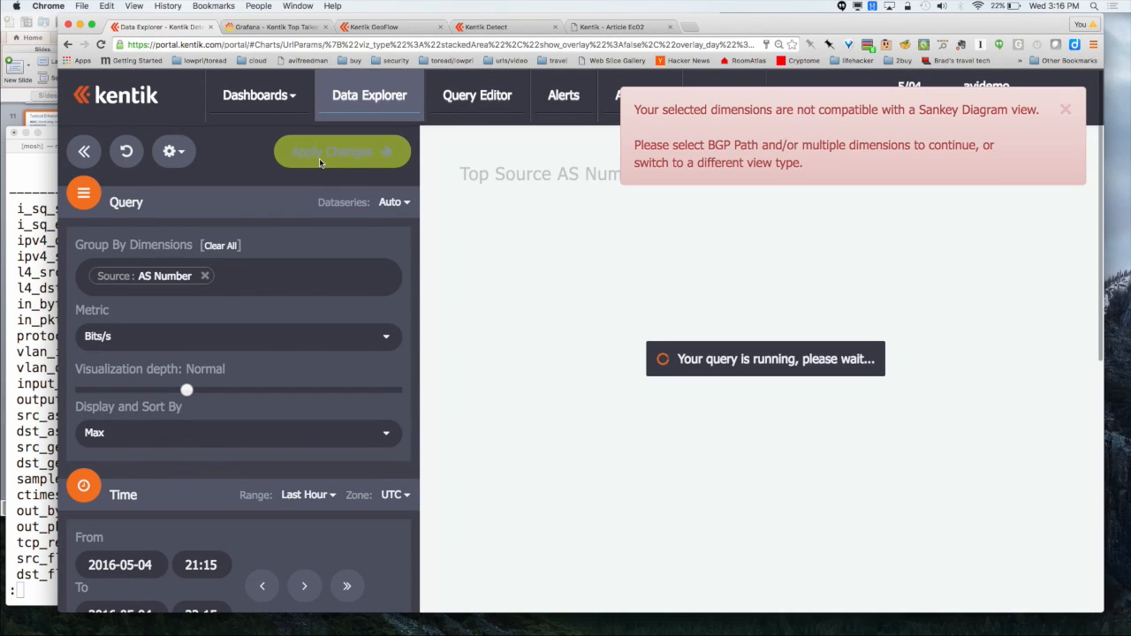
click(1067, 108)
scroll(946, 199, down, 5)
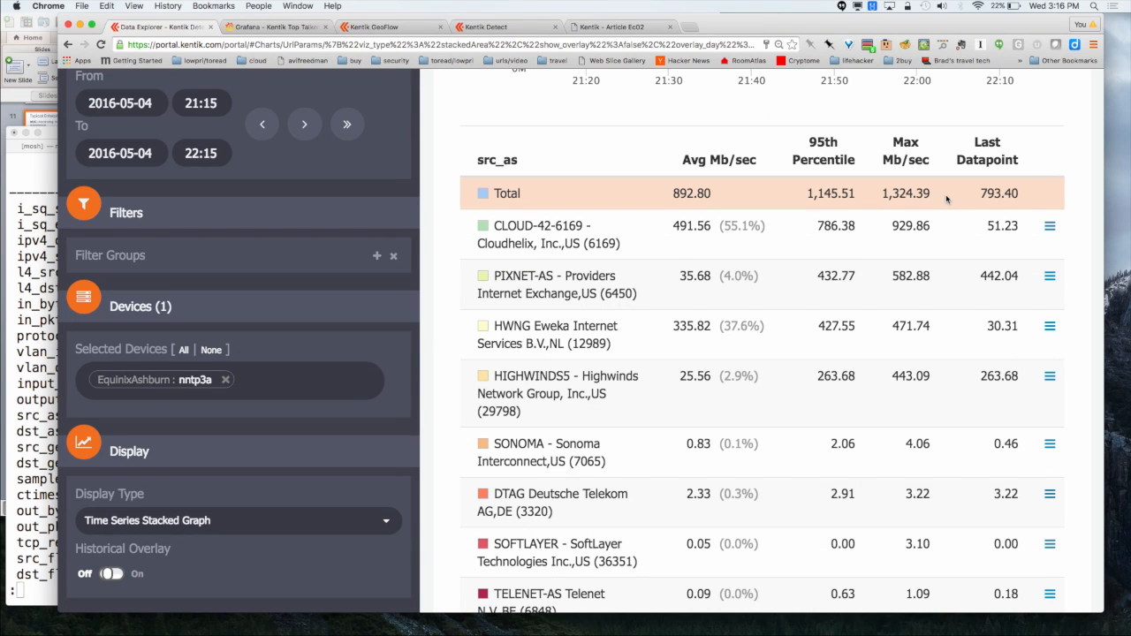
scroll(219, 408, up, 5)
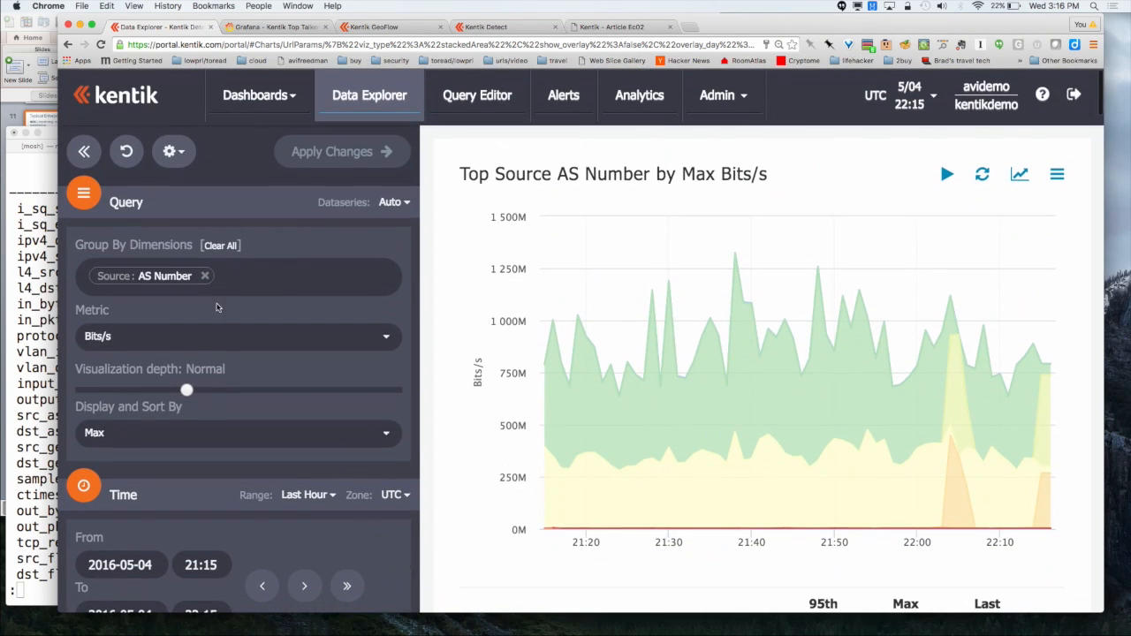
Review the available metrics, set the metric to RTT/2 Client Latency (ms) (Beta) and apply the change.
click(232, 340)
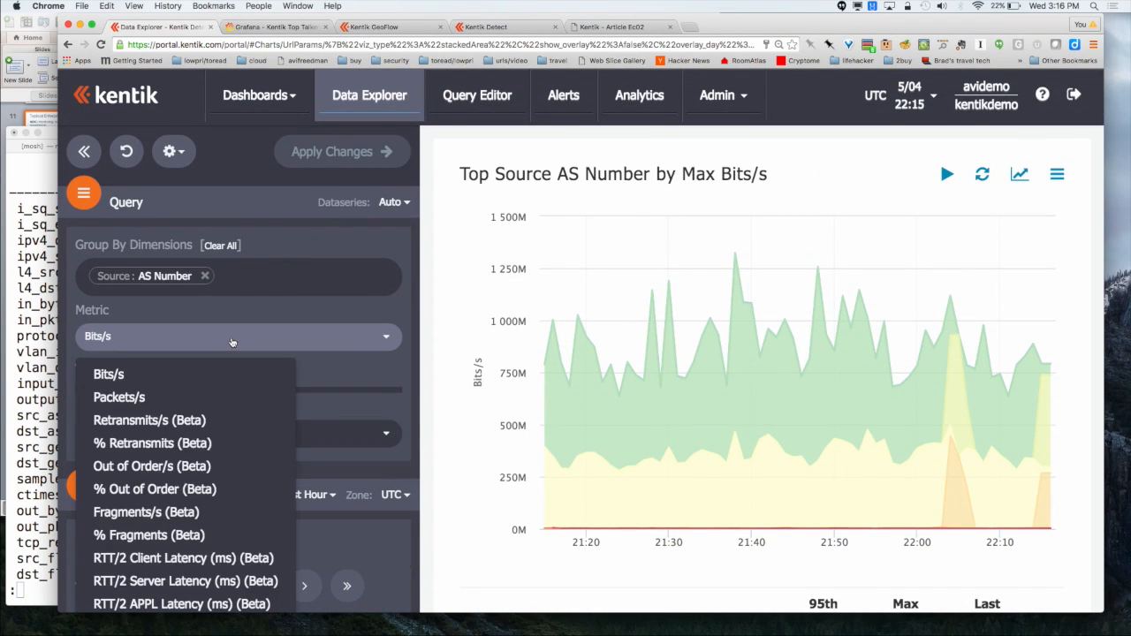
scroll(231, 342, down, 2)
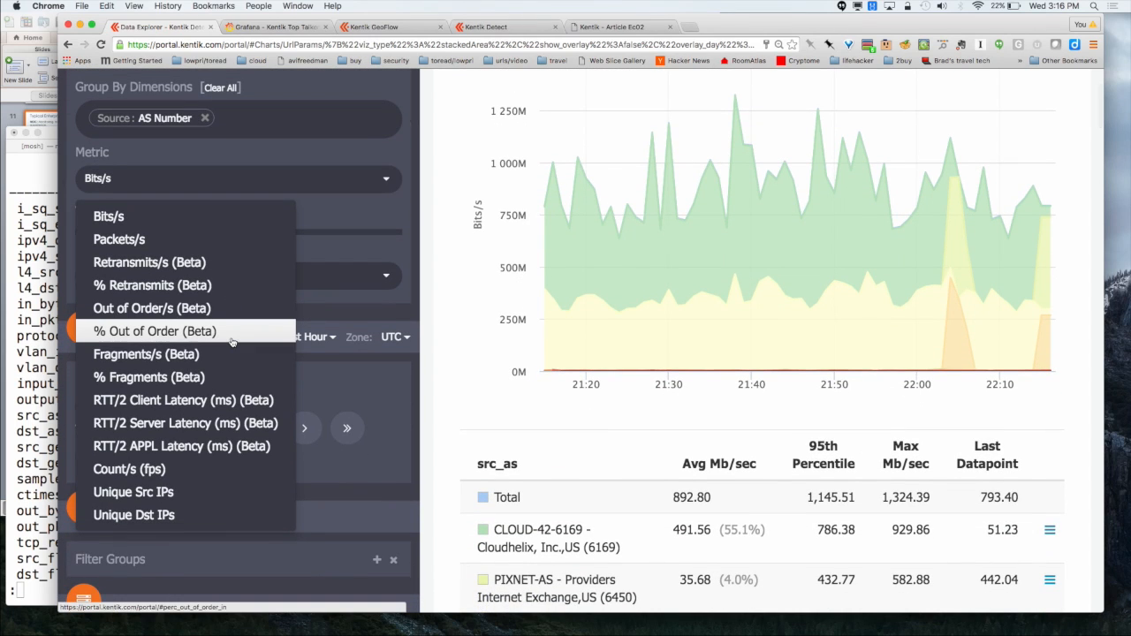
key(super+equal)
scroll(231, 342, down, 3)
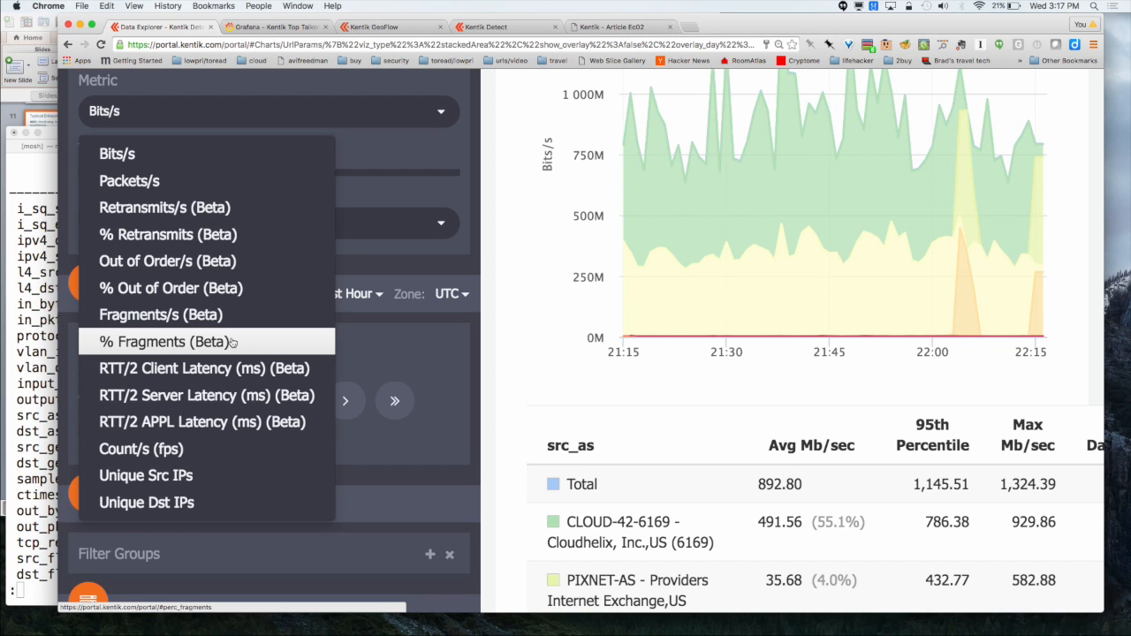
key(ctrl+minus)
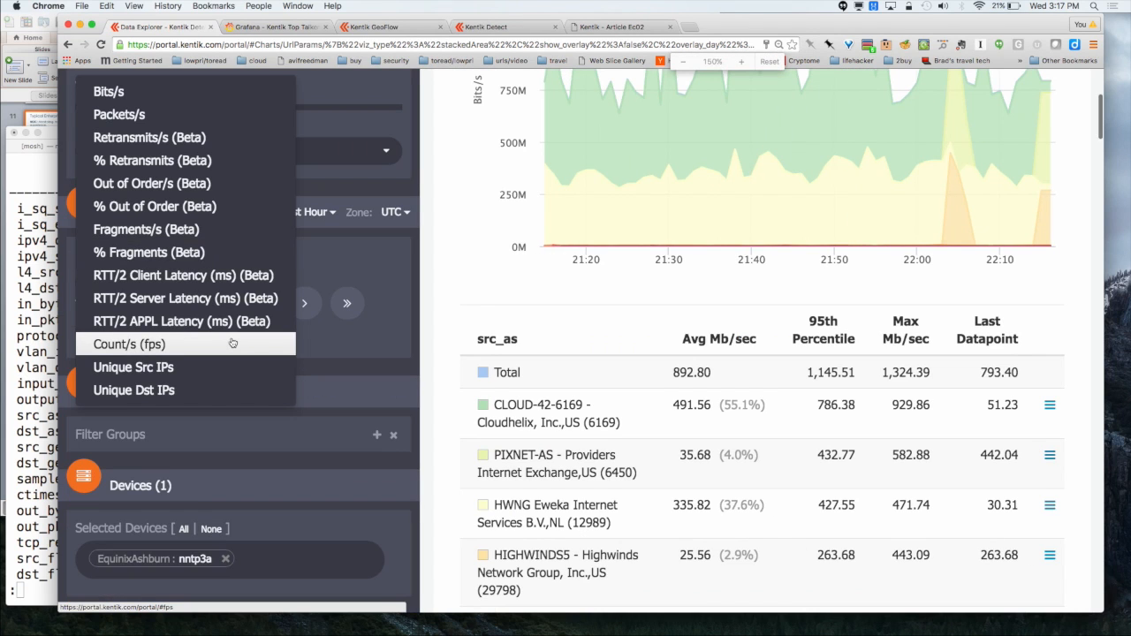
click(202, 275)
scroll(353, 265, up, 5)
click(355, 165)
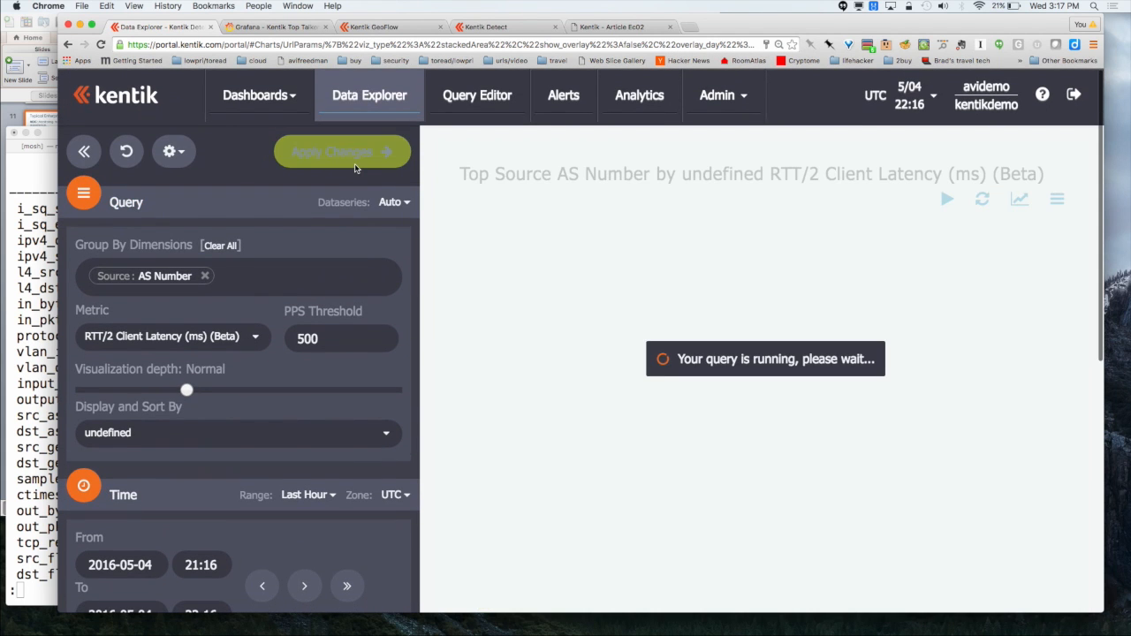
Review the latency by source AS and add an include filter for KABELDEUTSCHLAND-AS Kabel Deutschland (31334).
key(ctrl+minus)
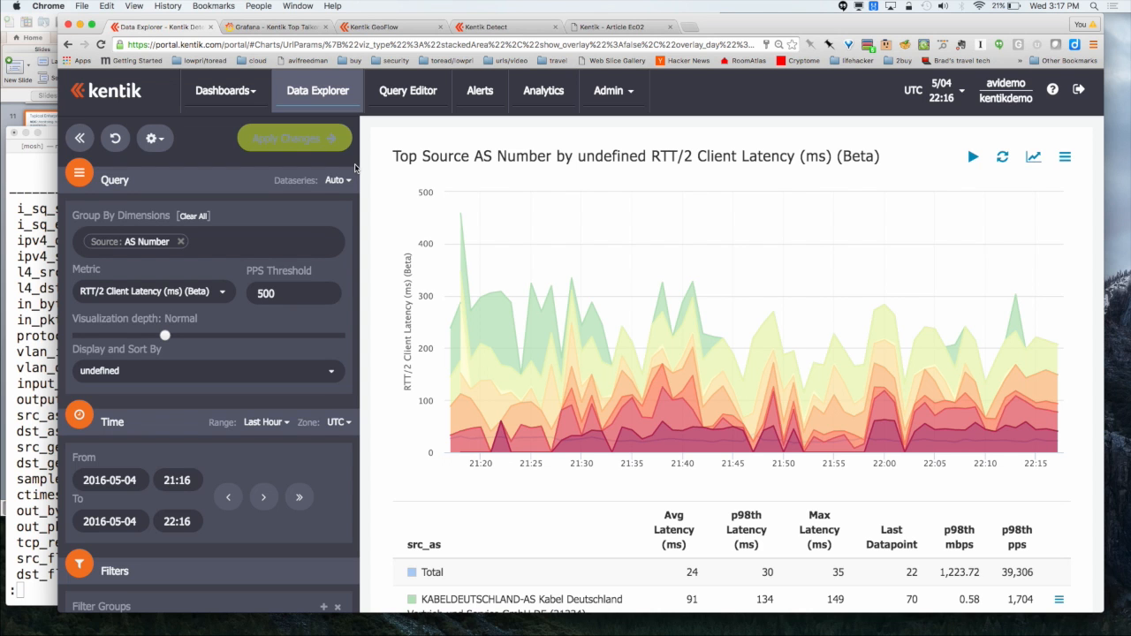
scroll(732, 313, down, 1)
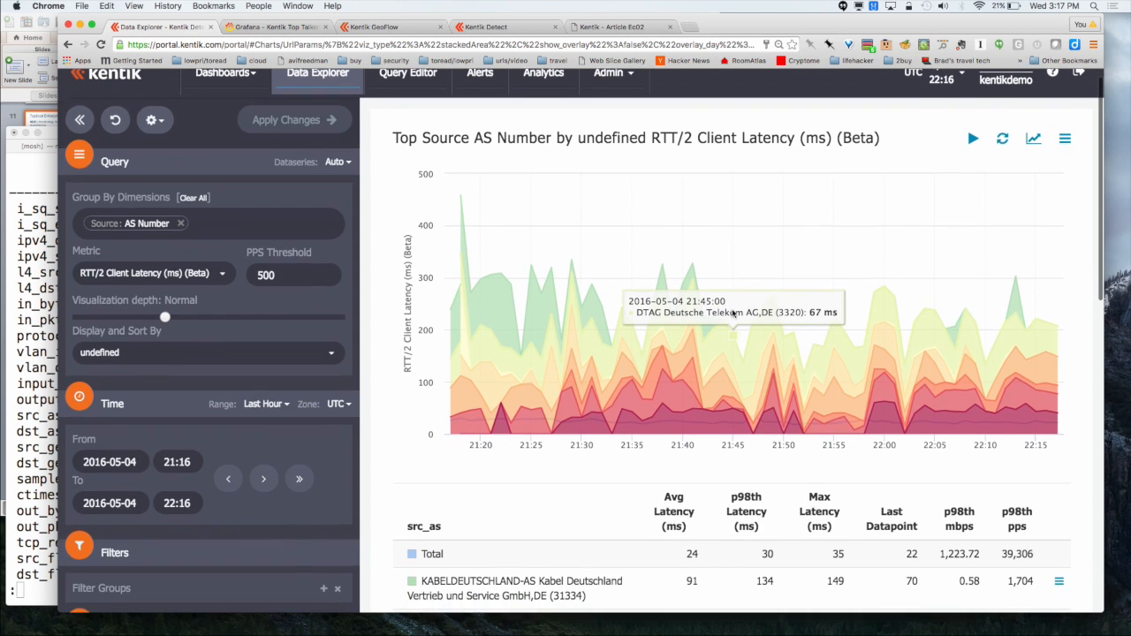
scroll(732, 313, down, 5)
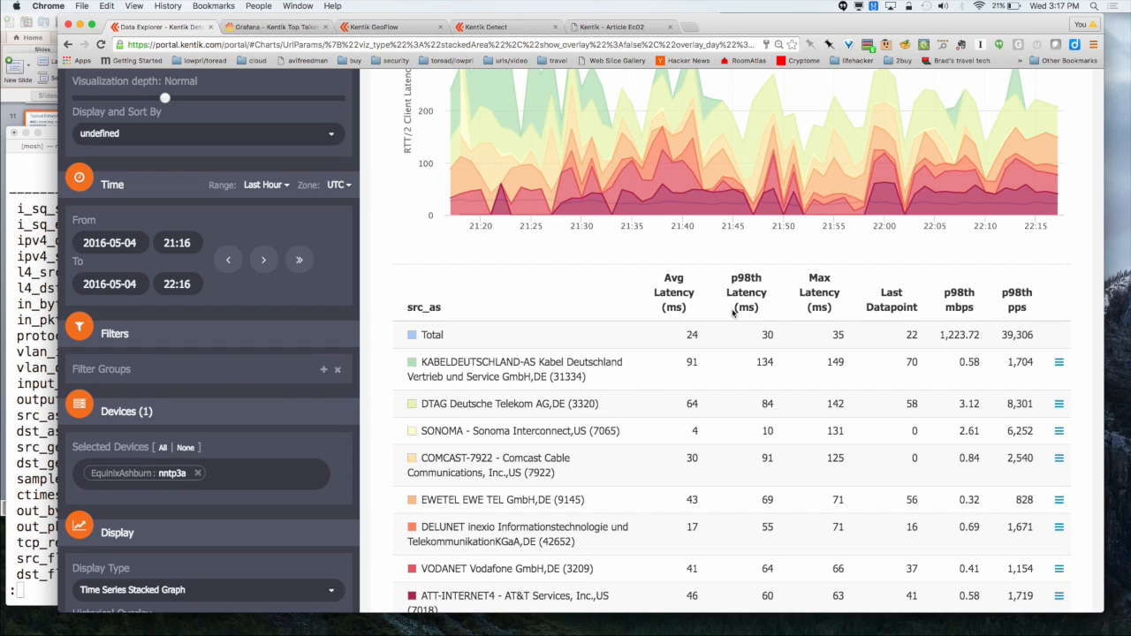
click(1058, 362)
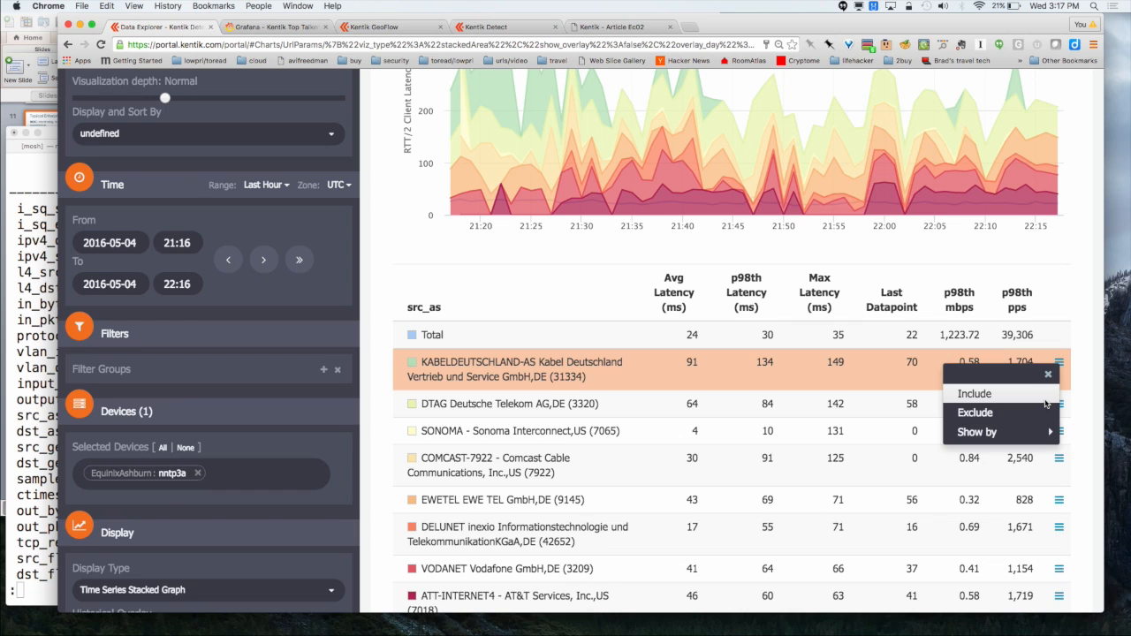
click(974, 394)
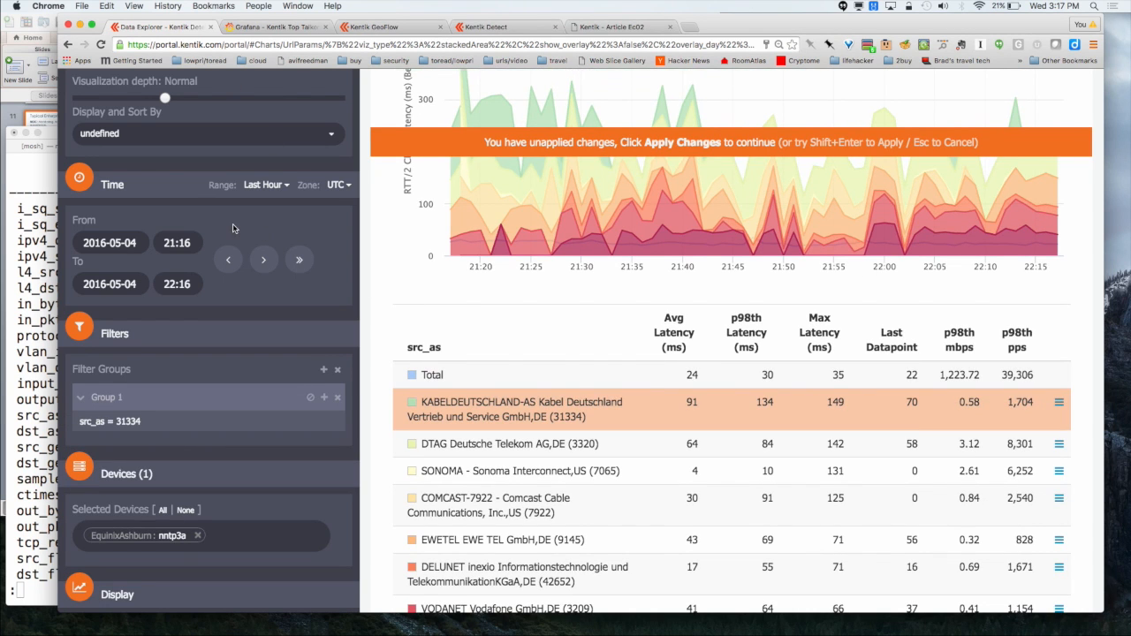
Replace the AS Number grouping with source IP/CIDR, apply the change and review the client latency by source address.
scroll(236, 228, up, 5)
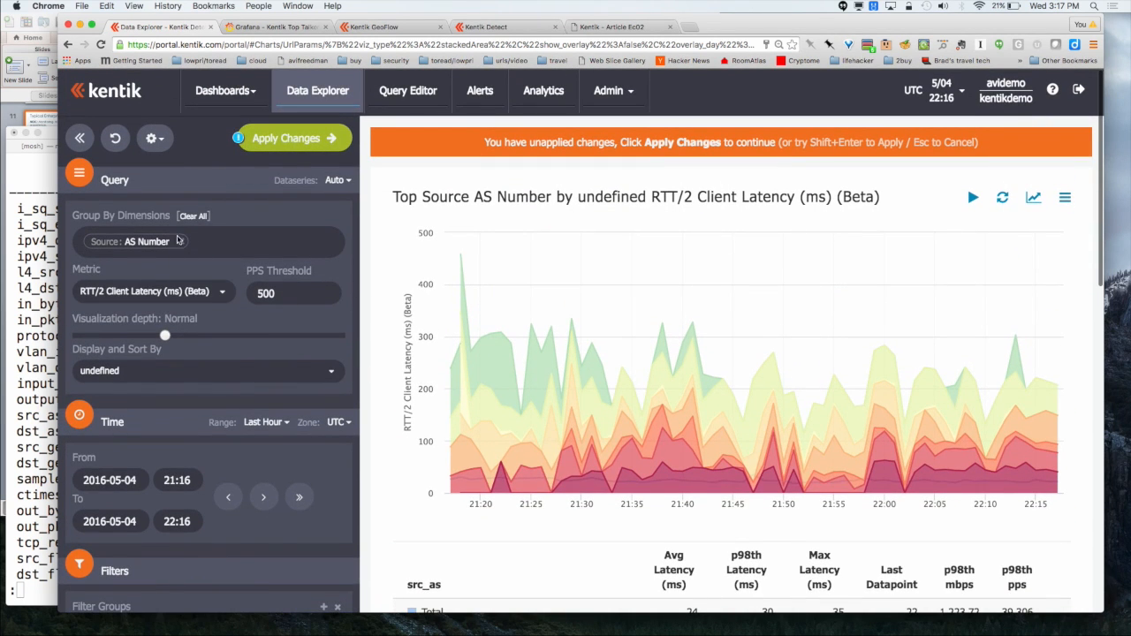
click(181, 243)
click(181, 243)
click(190, 242)
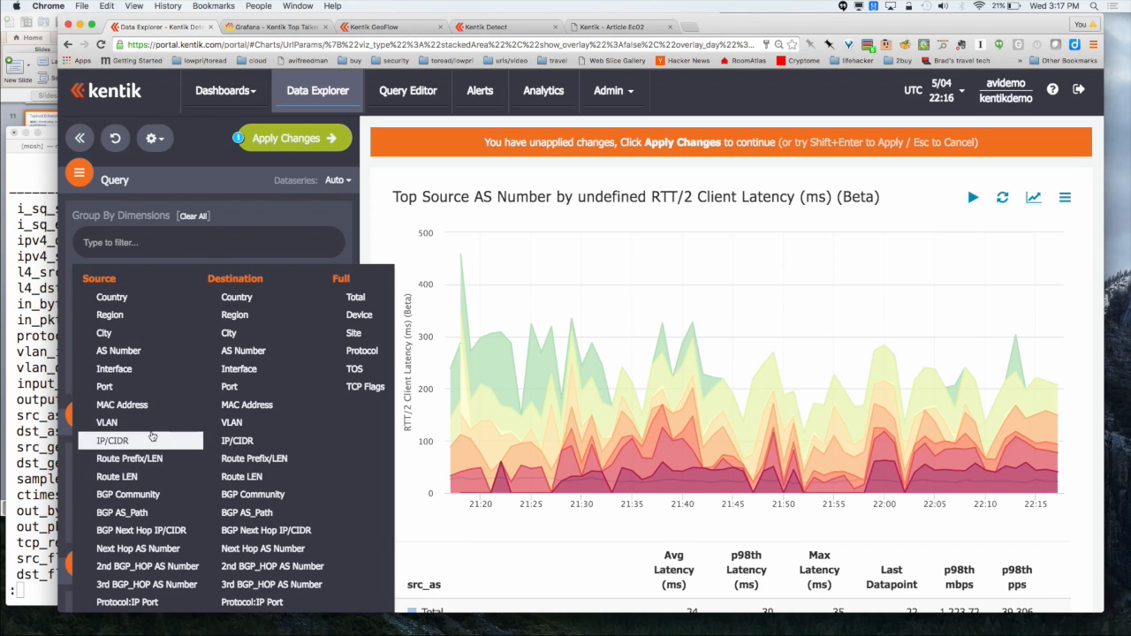
click(151, 437)
click(274, 135)
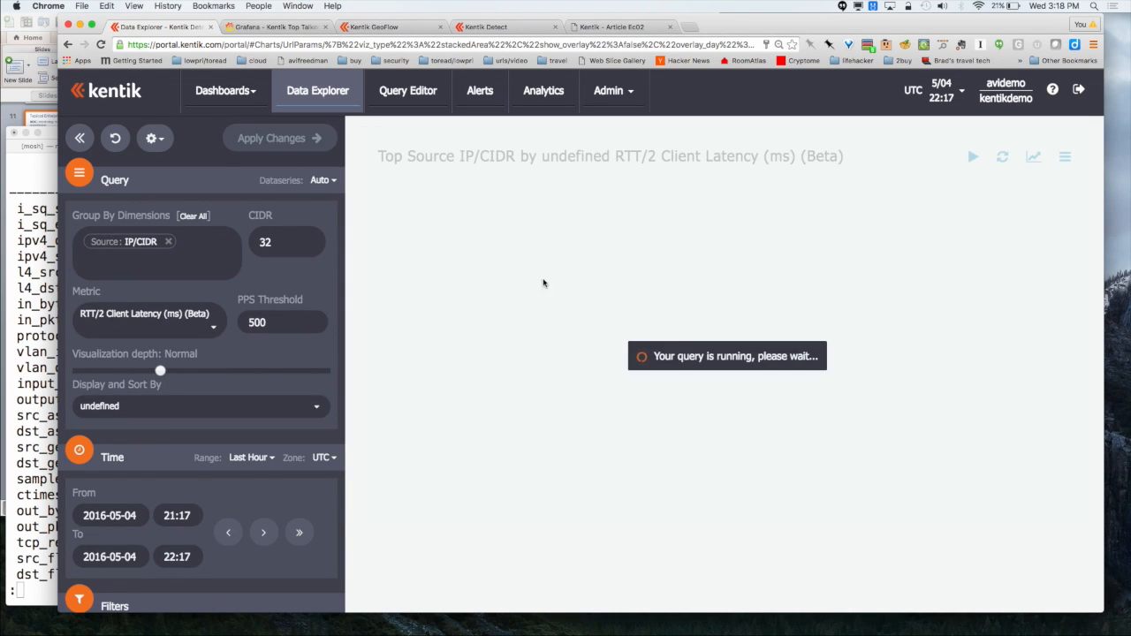
scroll(544, 287, down, 7)
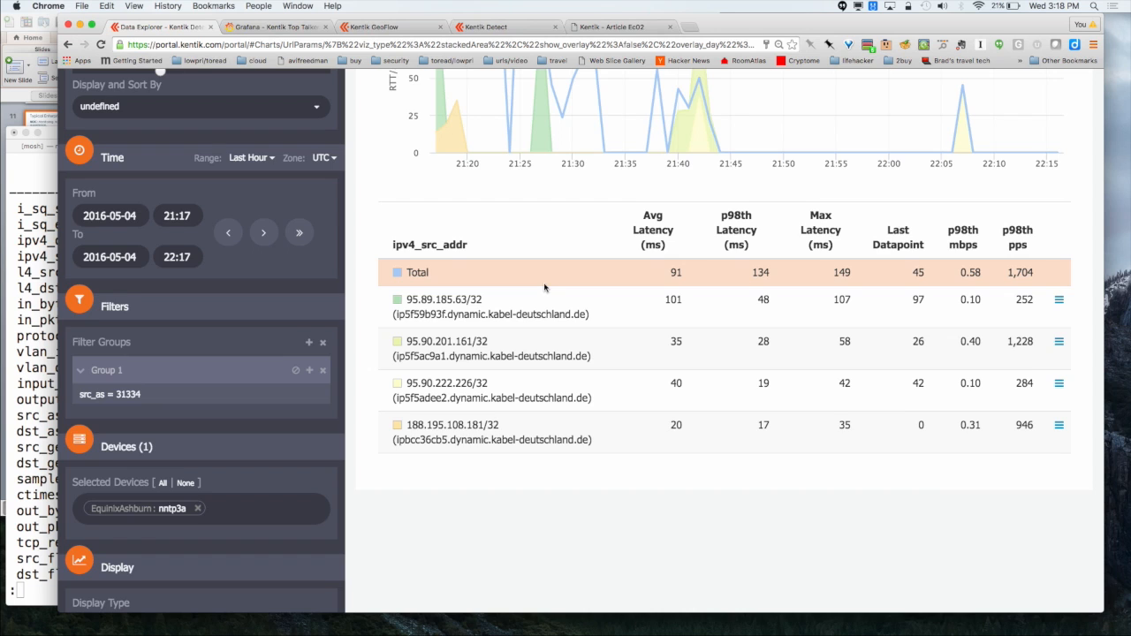
scroll(545, 288, up, 5)
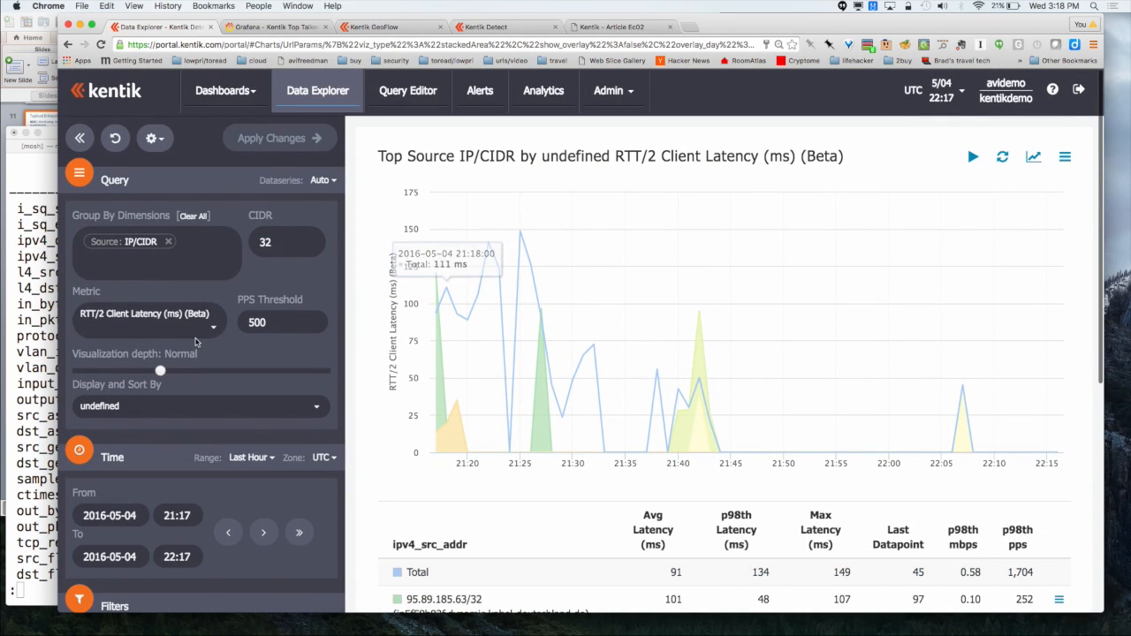
Return to the previous query grouped by source AS Number and select RTT/2 APPL Latency (ms) (Beta) as its metric.
click(68, 44)
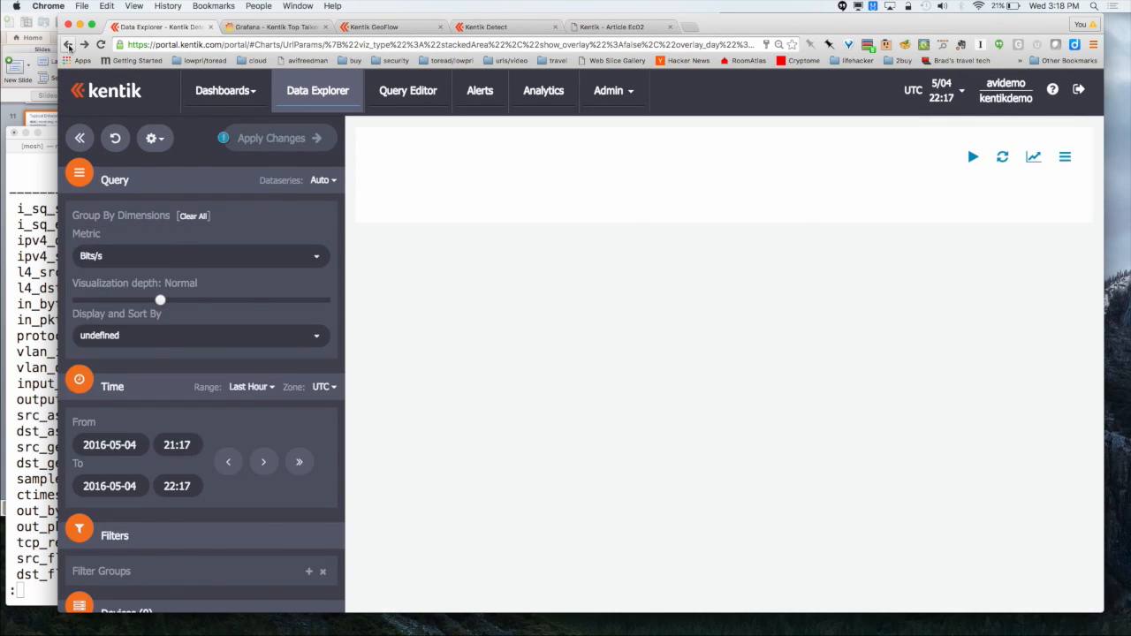
click(168, 299)
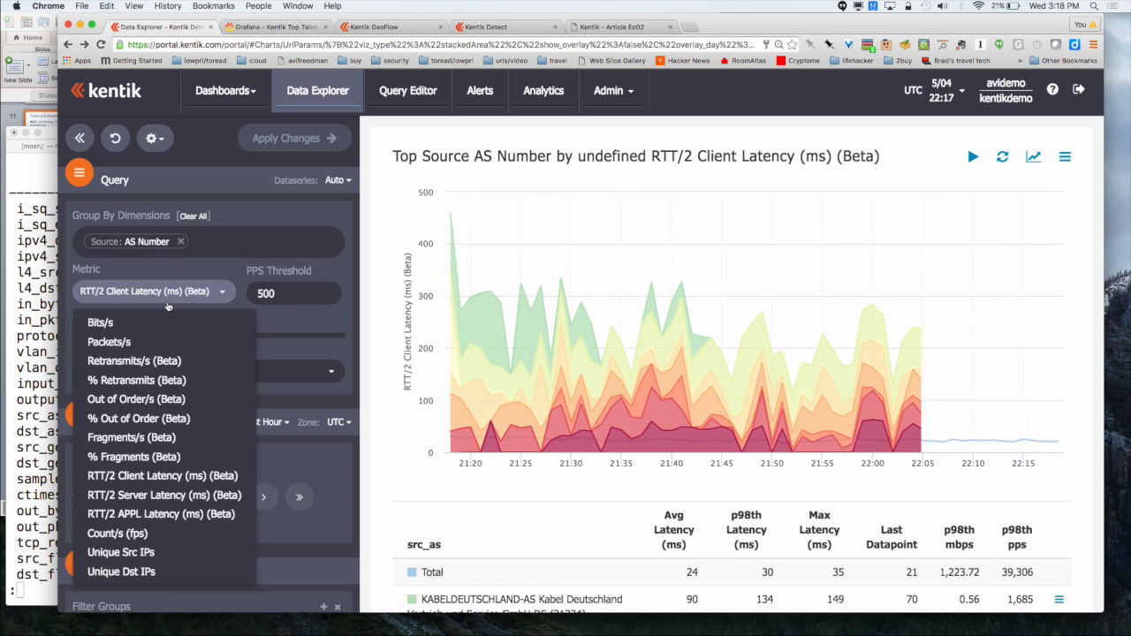
click(161, 513)
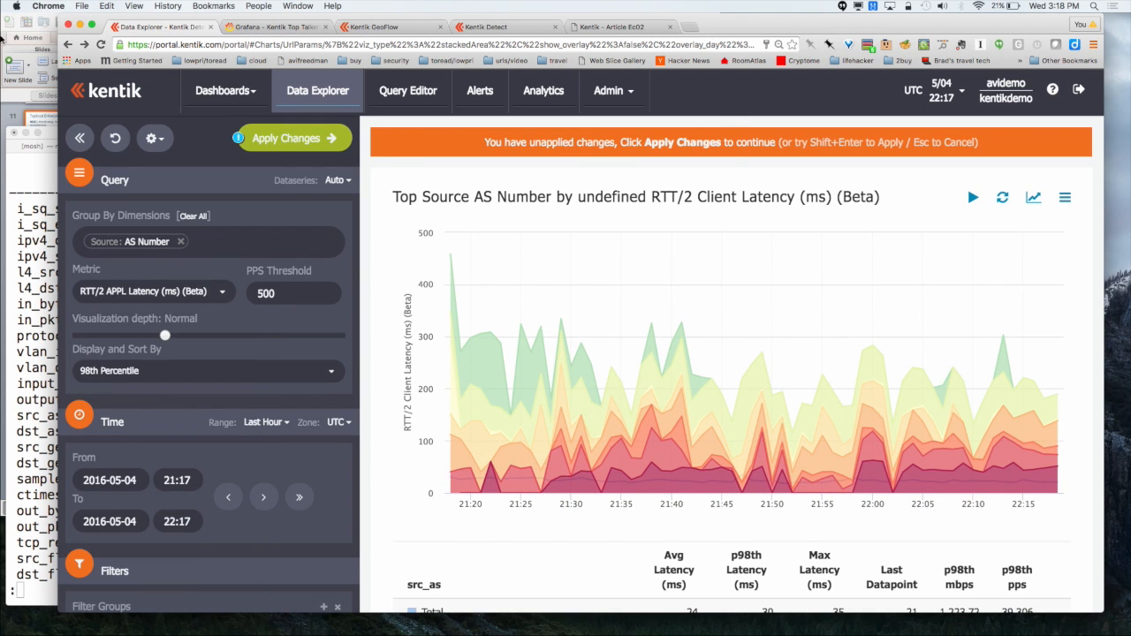
Move the Chrome window aside and switch to the Firefox window showing RTT/2 Server Latency by device and source port.
click(3, 39)
drag(419, 26, 423, 100)
drag(790, 18, 994, 18)
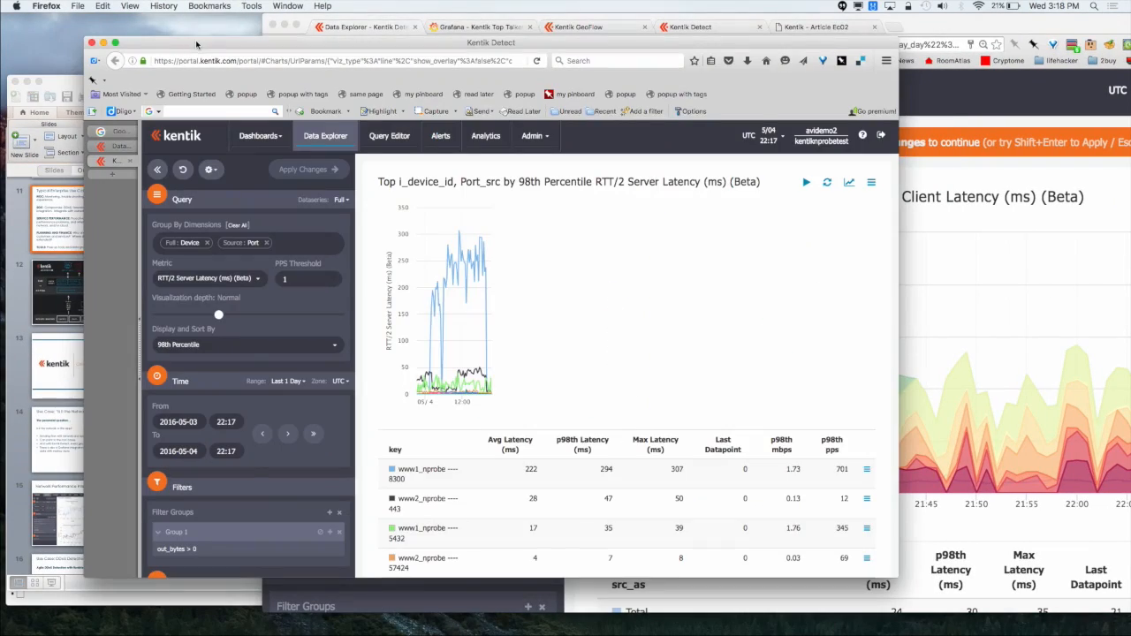
click(198, 44)
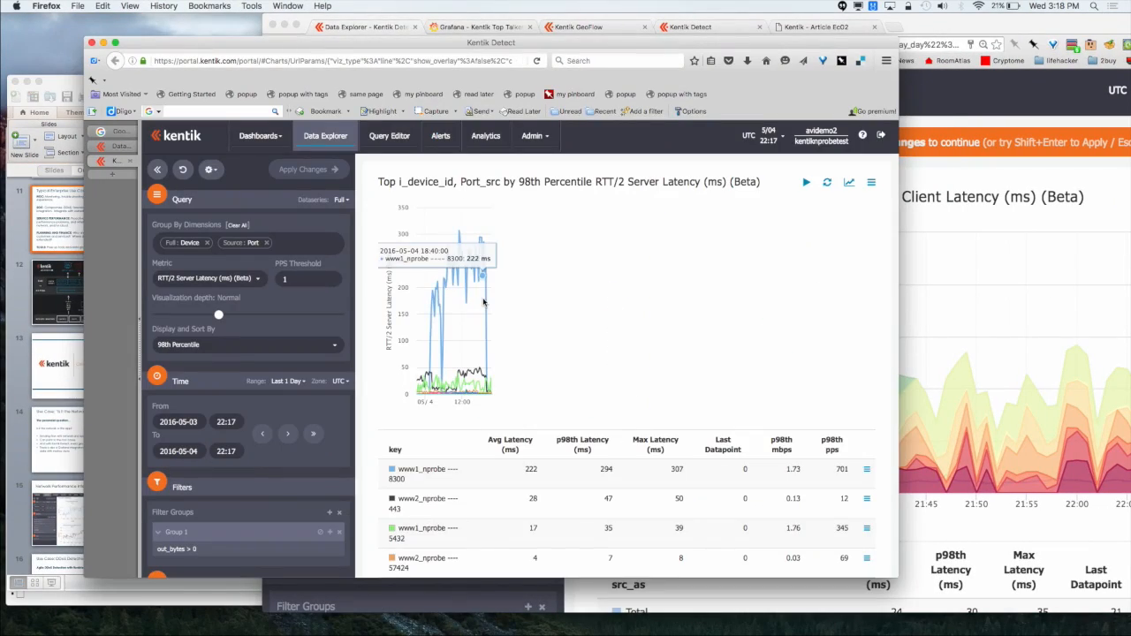
Reload the server latency query, expand its browser window to full screen and enlarge the page content.
key(super+r)
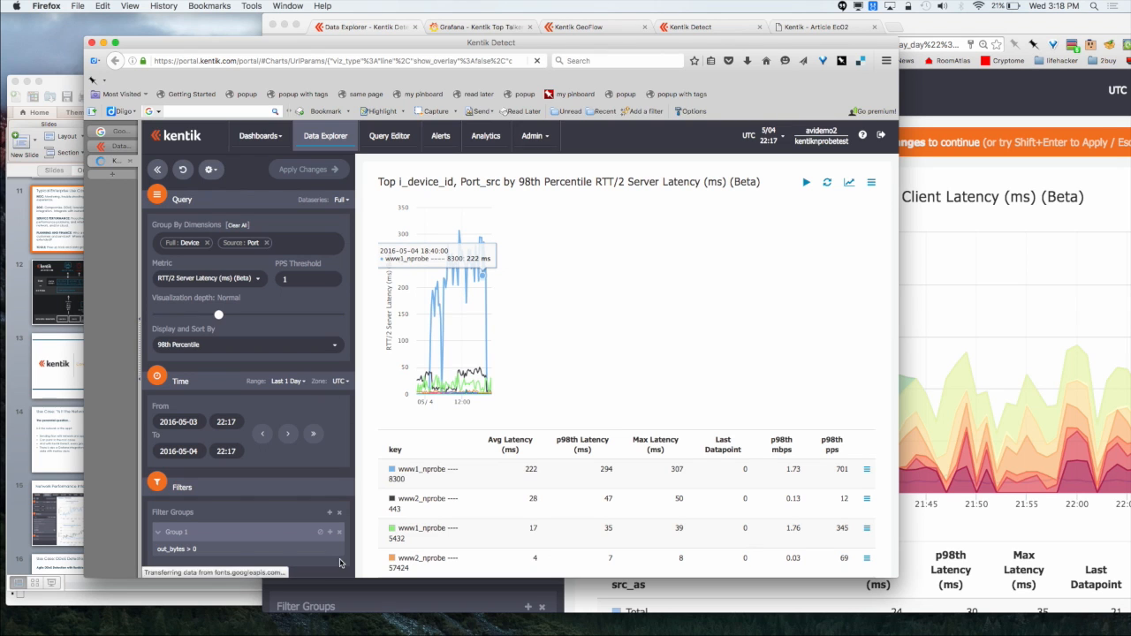
click(115, 42)
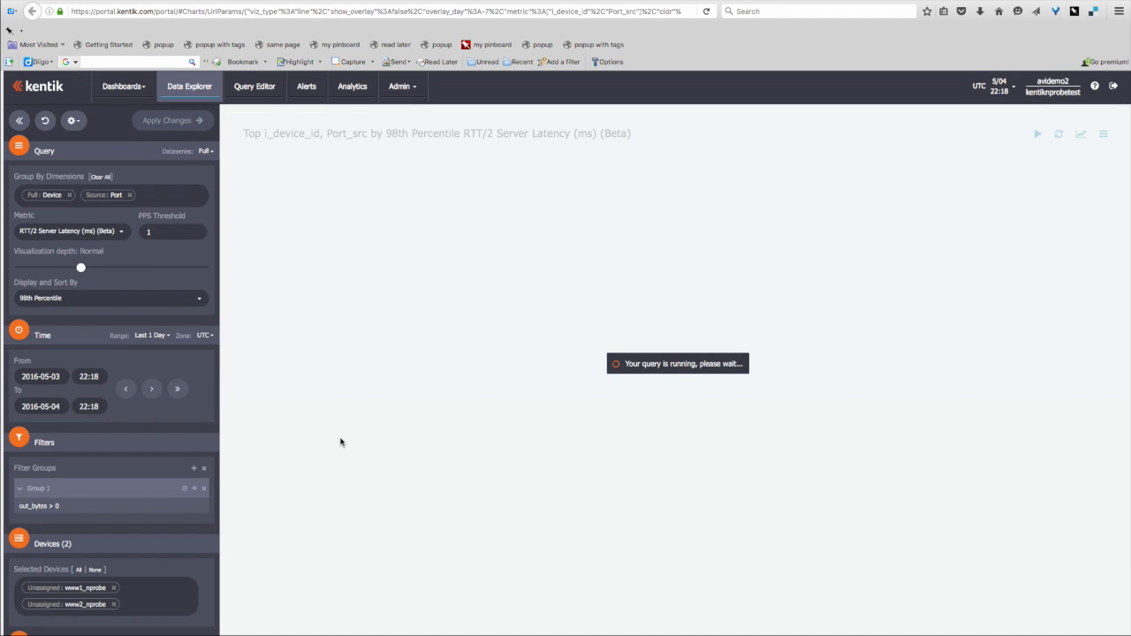
key(super+plus)
key(super+plus)
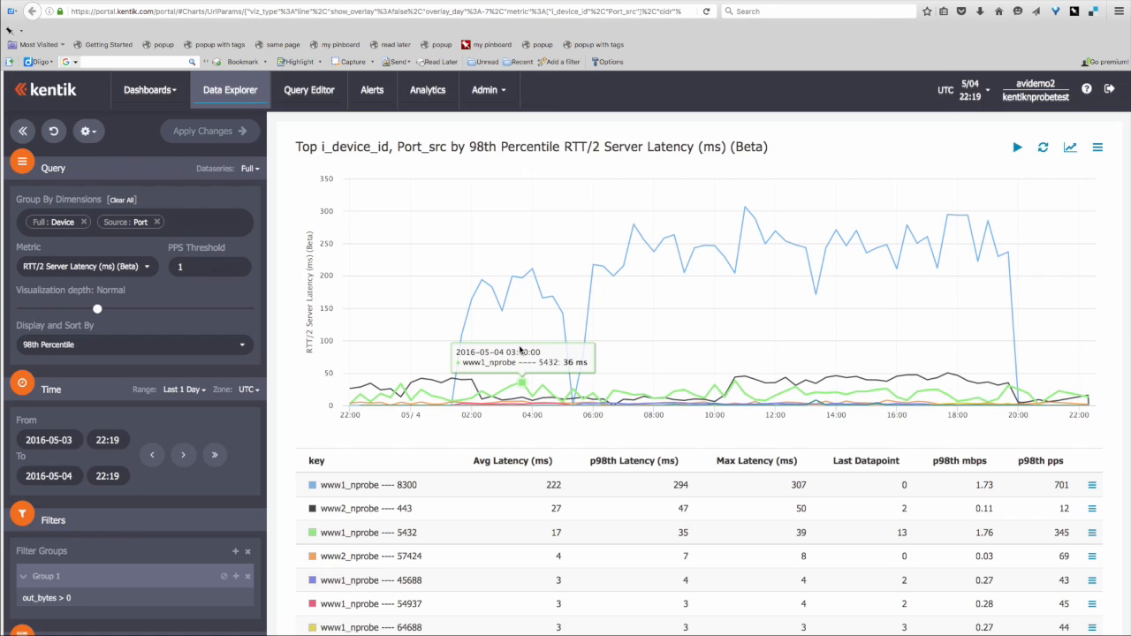
Hide the www1_nprobe port 8300 series from the chart and review the server latency of the remaining series.
scroll(520, 349, down, 2)
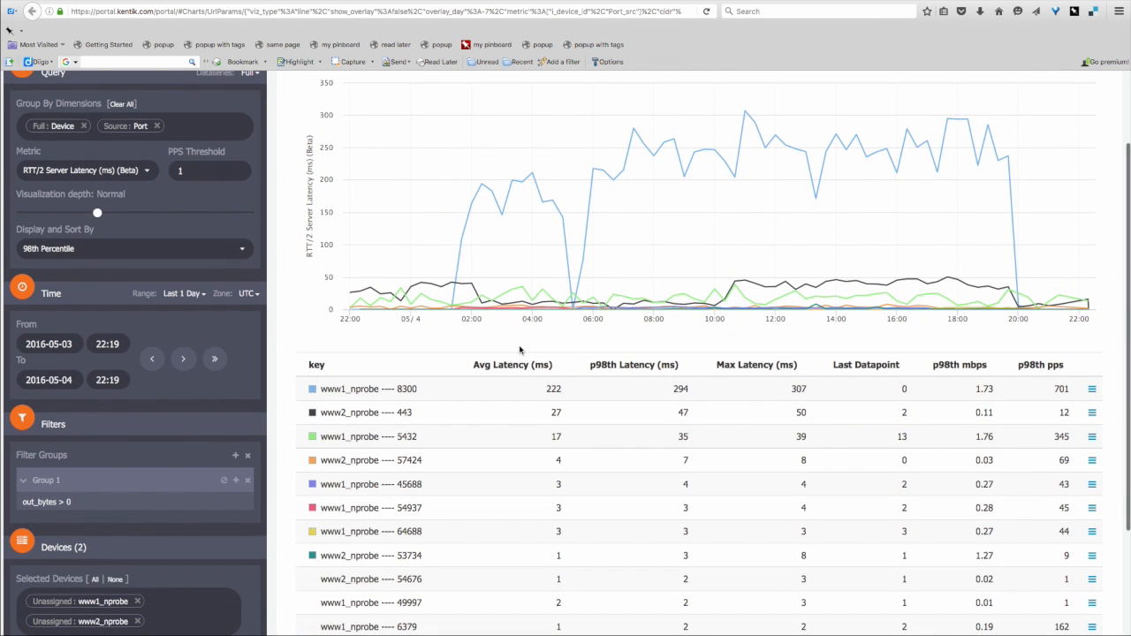
click(311, 390)
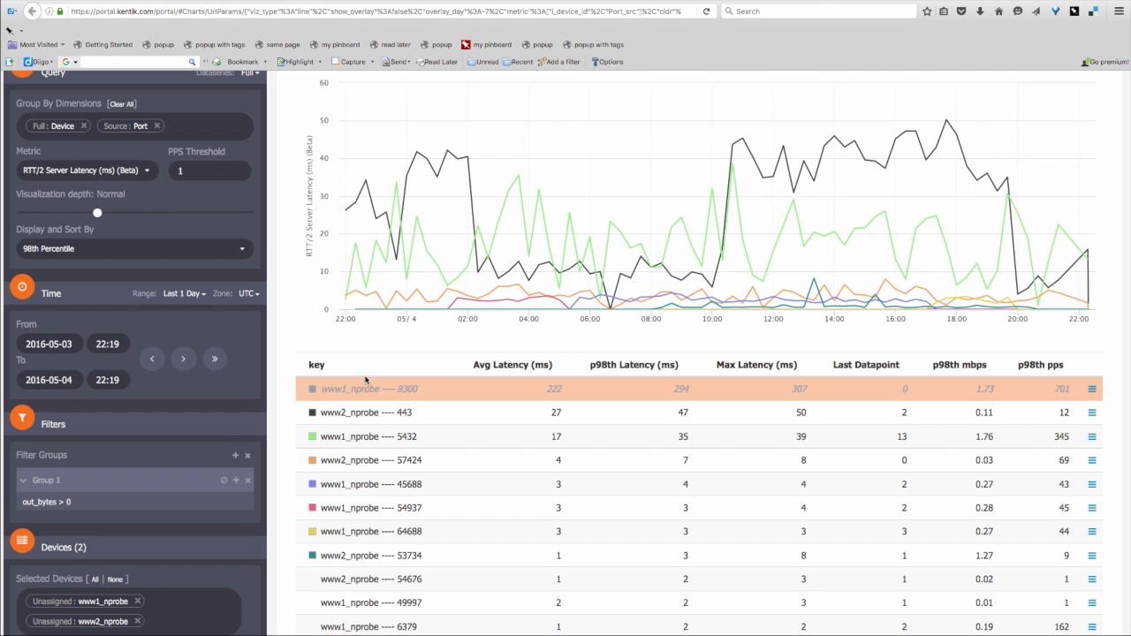
scroll(698, 241, up, 1)
scroll(698, 241, up, 1)
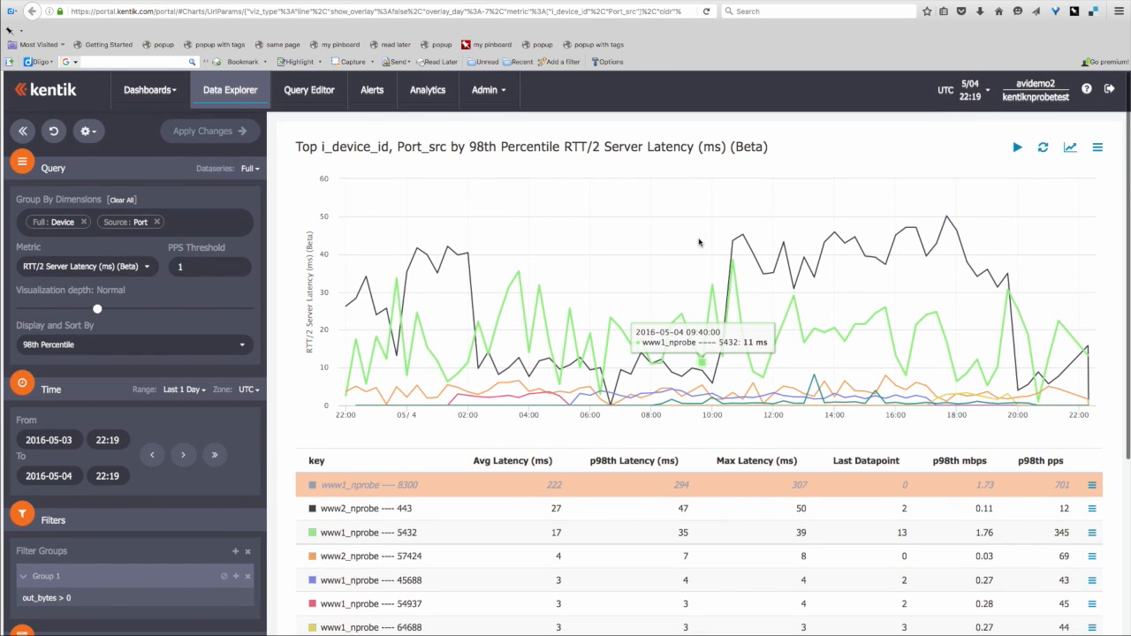